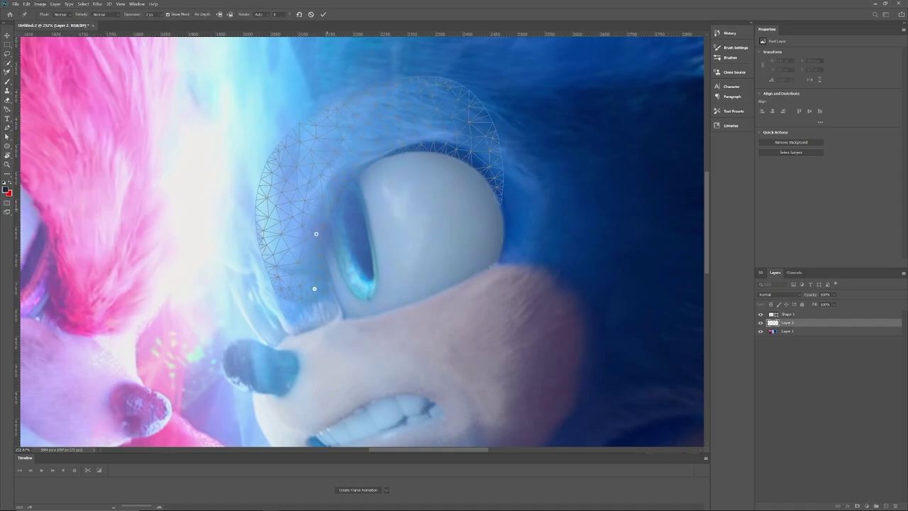
Pin the Puppet Warp mesh of the blue brow patch and pull its inner edge to follow the eye's outline.
click(271, 193)
click(272, 254)
drag(316, 234, 325, 243)
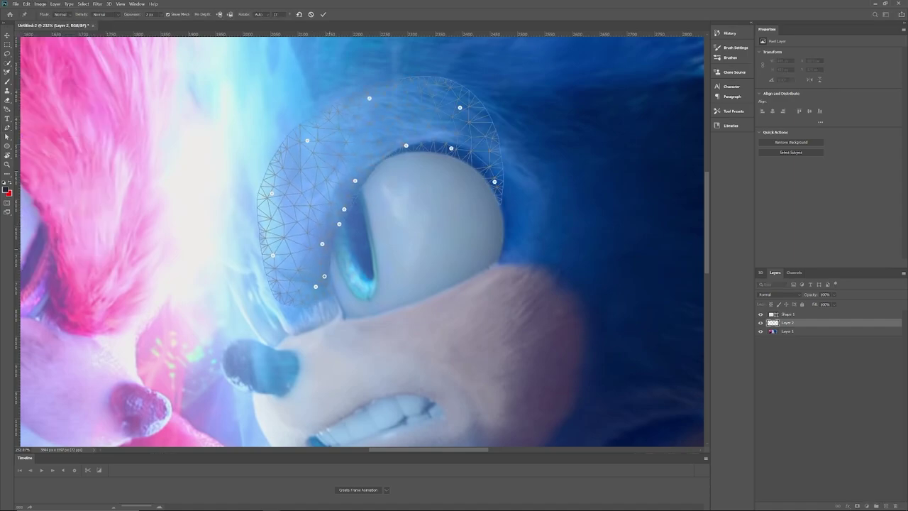
click(381, 155)
drag(405, 146, 406, 130)
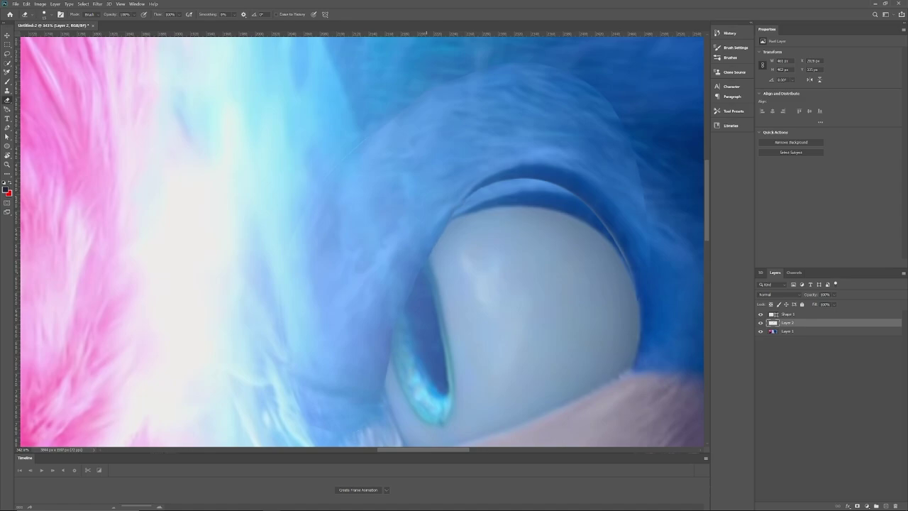
scroll(466, 194, down, 5)
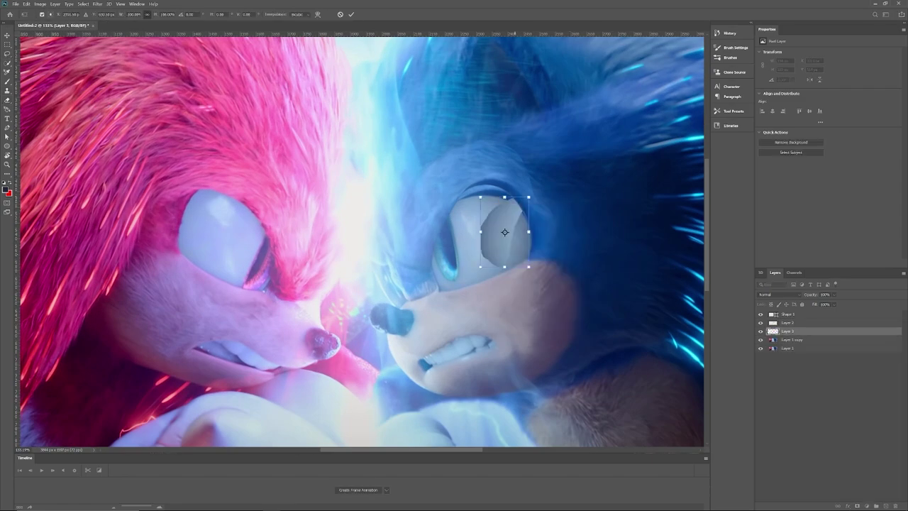
Blend the copied eye-white patch into the blue character's eye with a layer mask and merge it into the image copy.
drag(447, 216, 414, 227)
key(b)
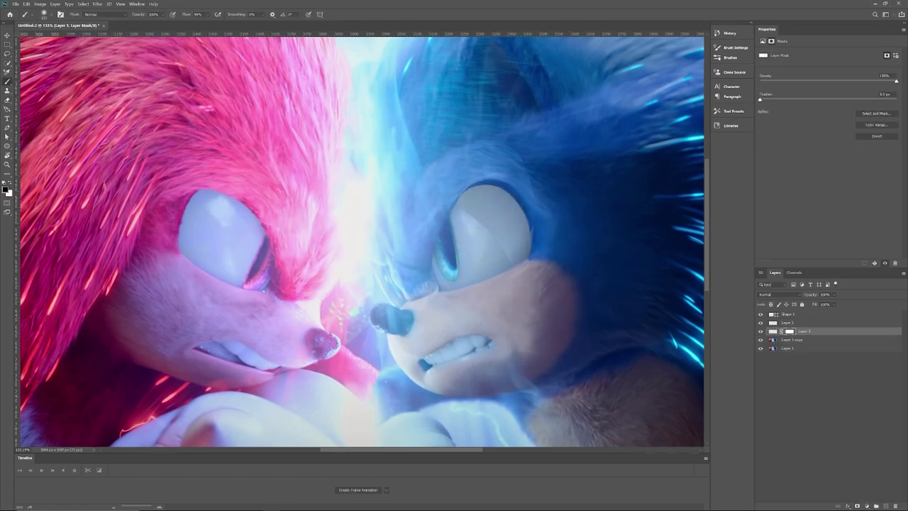
key(ctrl+e)
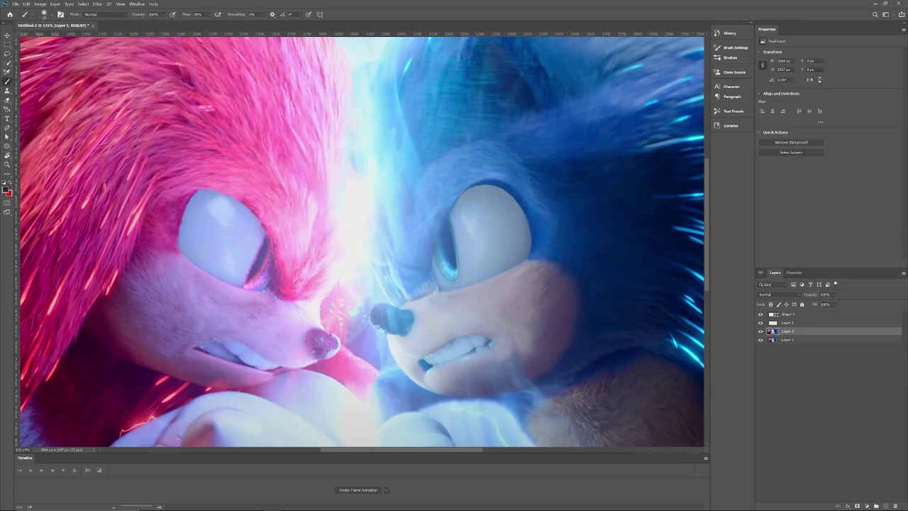
Copy a small piece of the blue character's upper eye rim to its own layer and warp it along the rim.
click(7, 173)
click(42, 206)
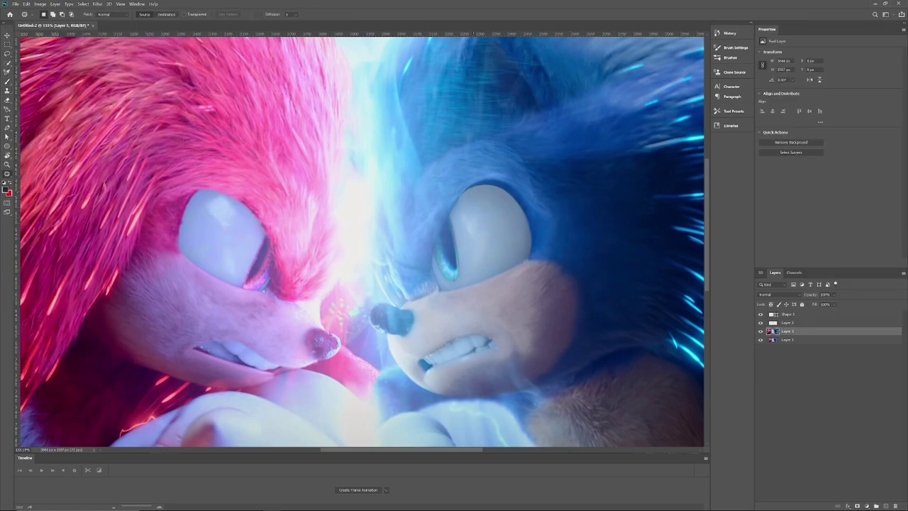
scroll(463, 200, up, 1)
key(ctrl+j)
key(ctrl+t)
scroll(407, 184, up, 5)
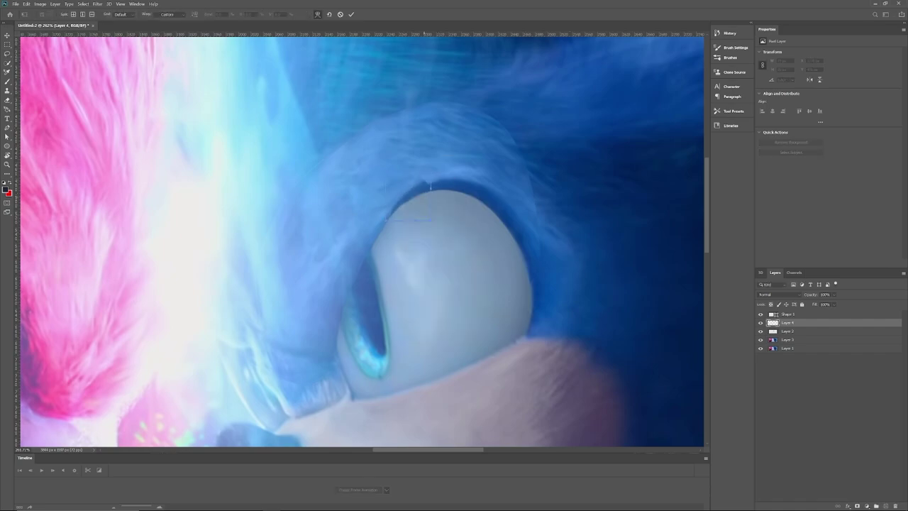
Add a layer mask to the warped eye-rim piece and brush its edges into the surrounding fur.
key(b)
key(d)
key(ctrl+0)
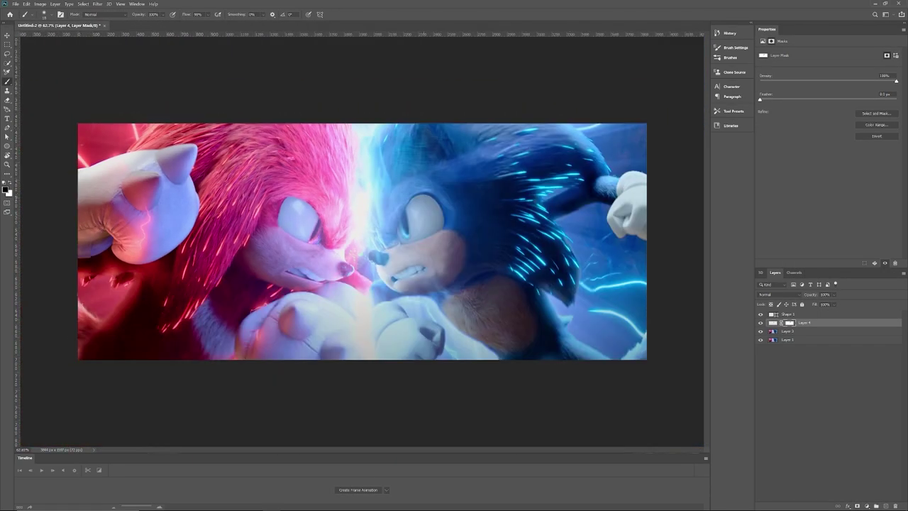
Place the copied blue iris on a layer beneath the eye rim and scale it down inside the eye.
scroll(362, 241, up, 3)
key(alt+bracketleft)
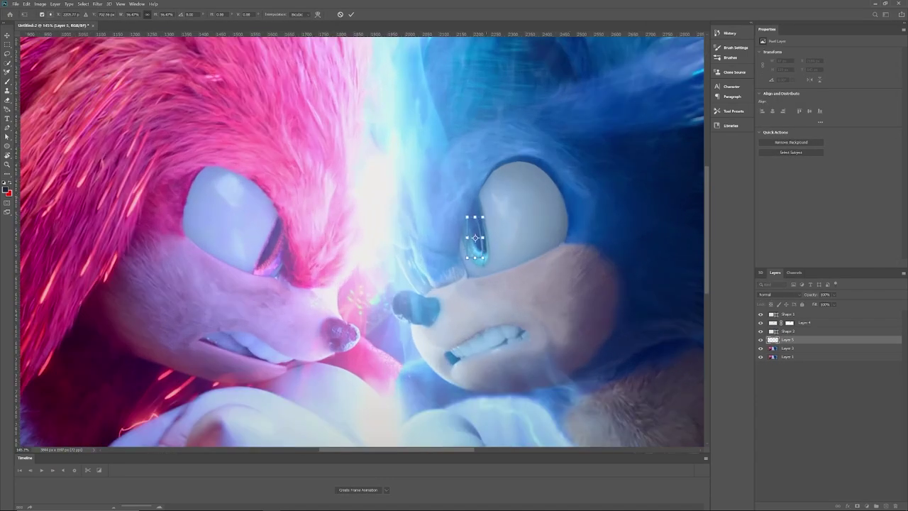
key(ctrl+v)
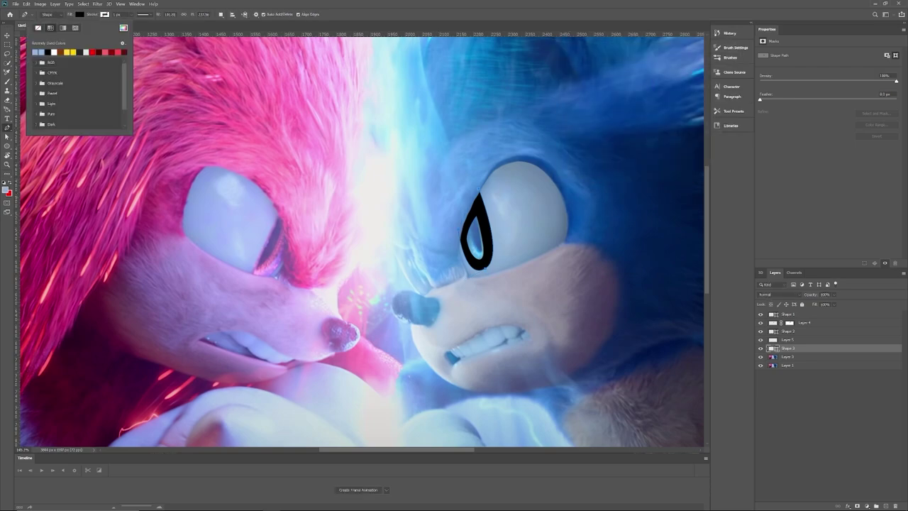
key(ctrl+t)
key(Return)
Add a layer mask to the eye-white shape surrounding the small iris and blend its edges with the brush.
key(alt+bracketleft)
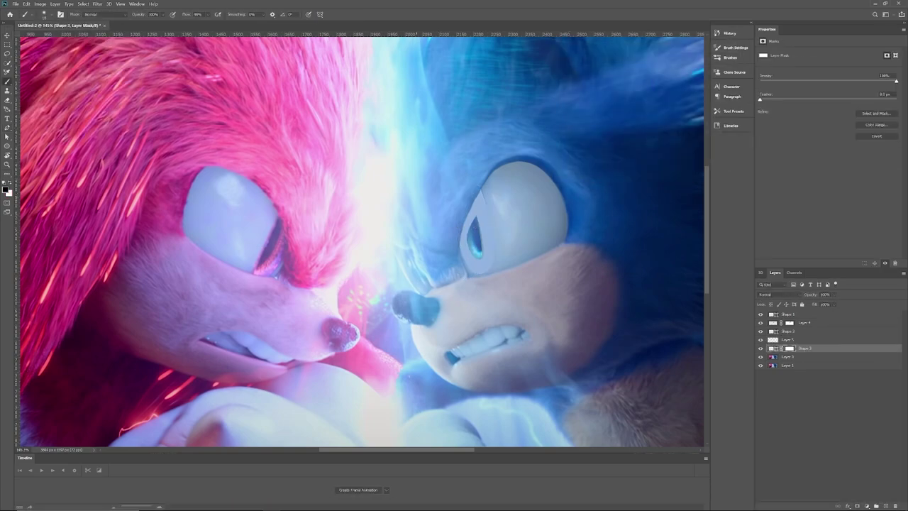
key(b)
click(789, 349)
double_click(773, 348)
key(Escape)
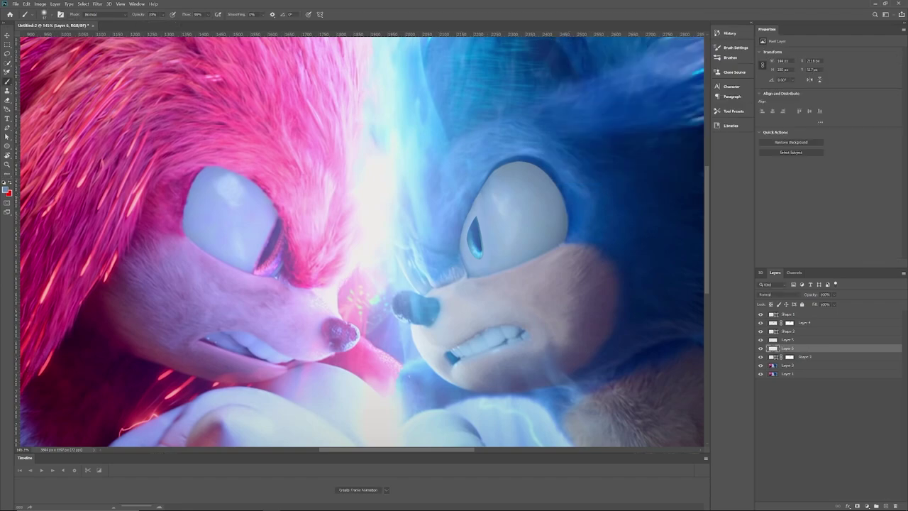
Duplicate the small blue iris layer and transform the copy to complete the iris ring.
key(alt+bracketright)
key(ctrl+j)
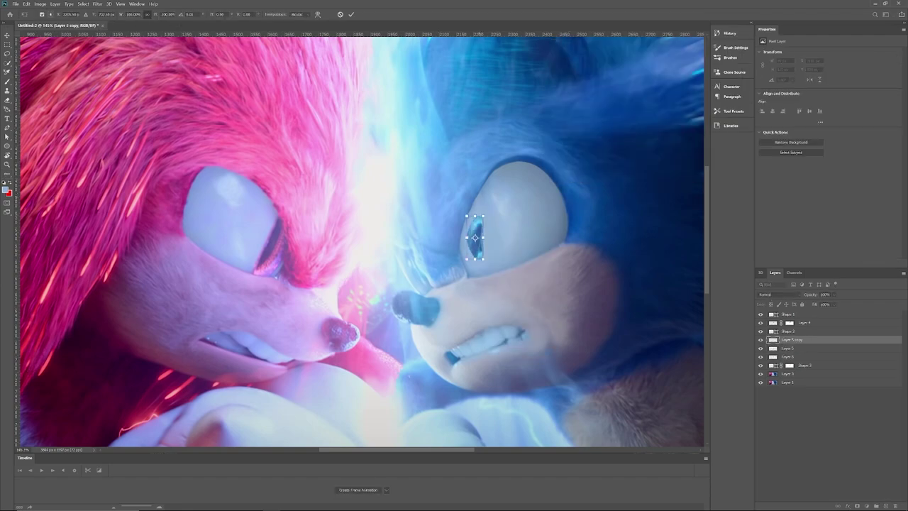
scroll(472, 227, up, 5)
key(ctrl+t)
scroll(362, 241, up, 3)
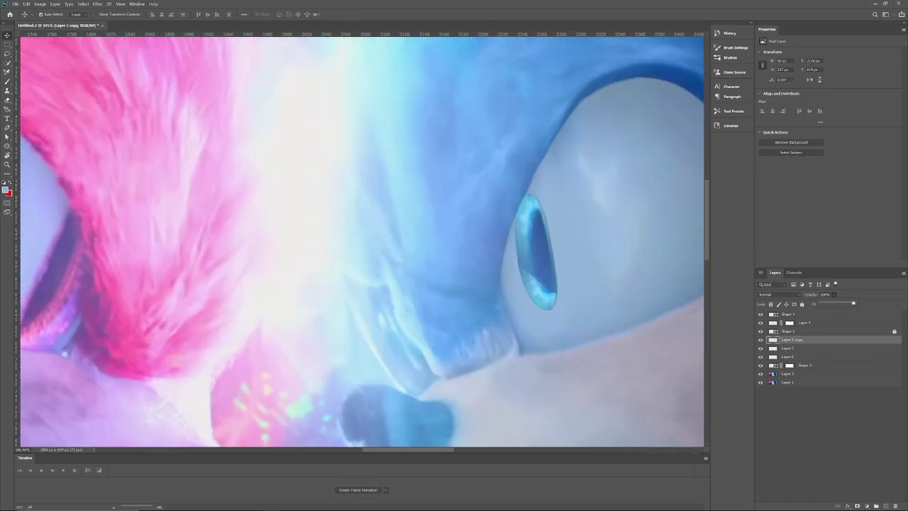
Add a layer mask to the iris copy and blend its edges into the original iris with a soft brush.
click(866, 505)
key(b)
click(45, 14)
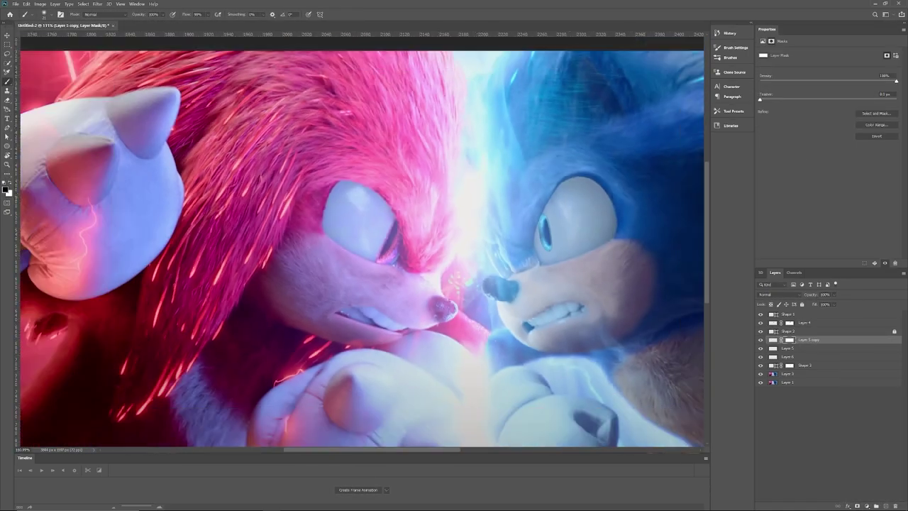
scroll(362, 241, up, 3)
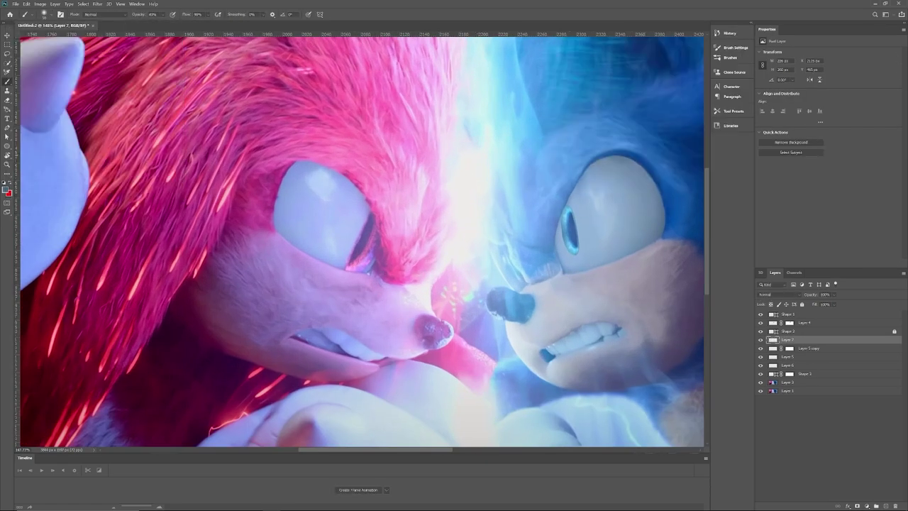
scroll(362, 241, down, 5)
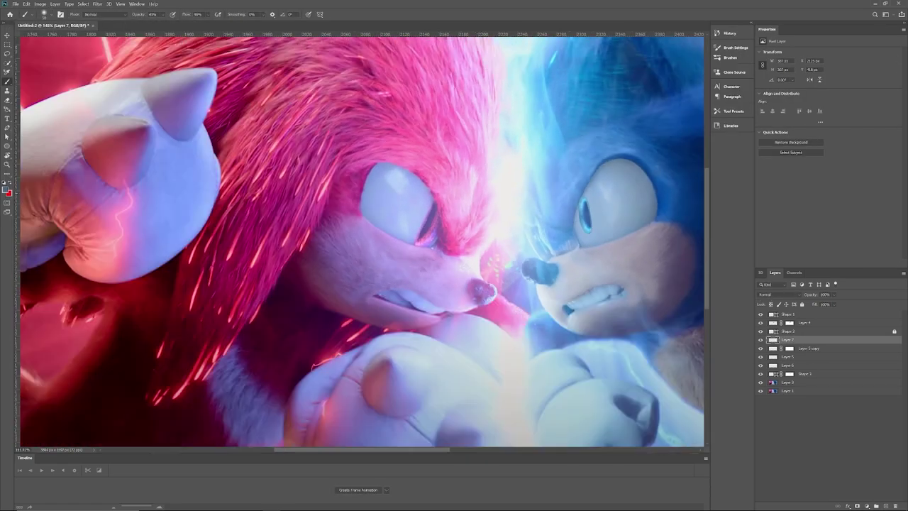
Cover the blue character's eye with a filled shape beneath the iris and set its blend mode to Color Burn.
scroll(362, 242, up, 6)
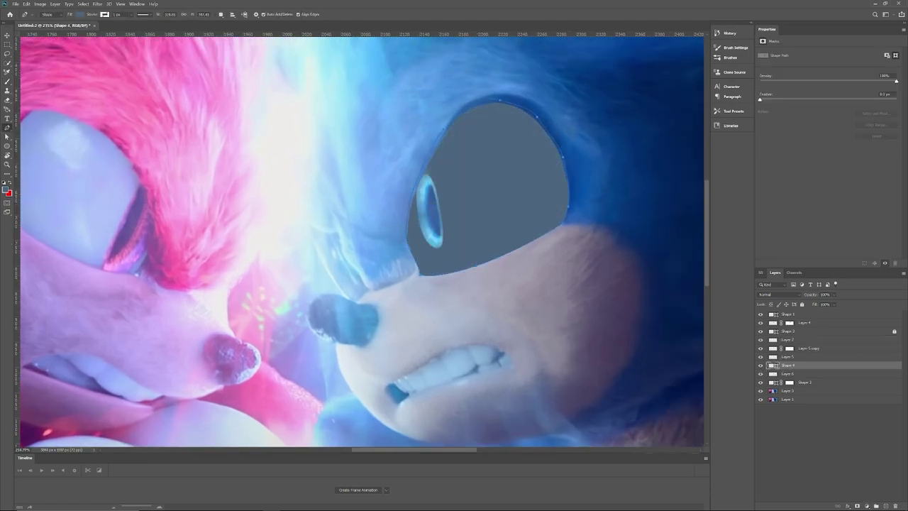
click(777, 295)
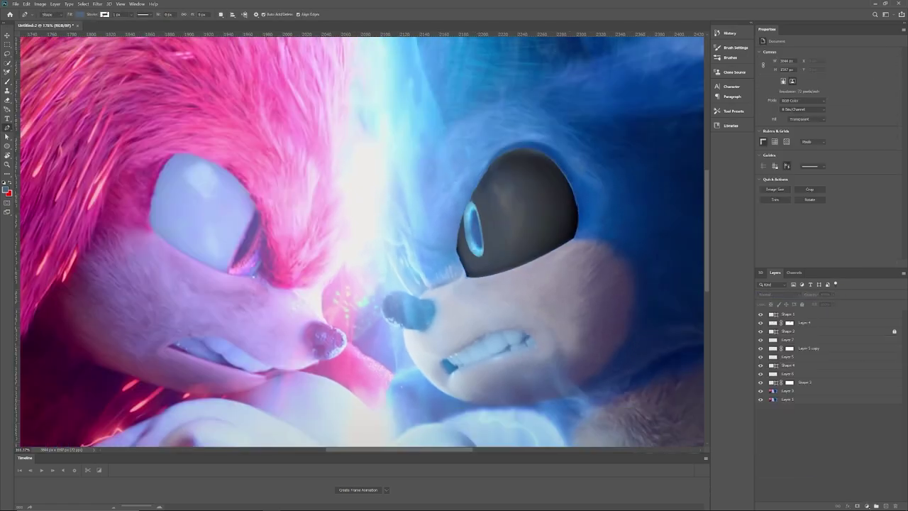
scroll(361, 241, up, 3)
click(777, 295)
click(765, 327)
Recolor the eye-covering shape to gray #747474 and change its blend mode to Difference.
double_click(772, 365)
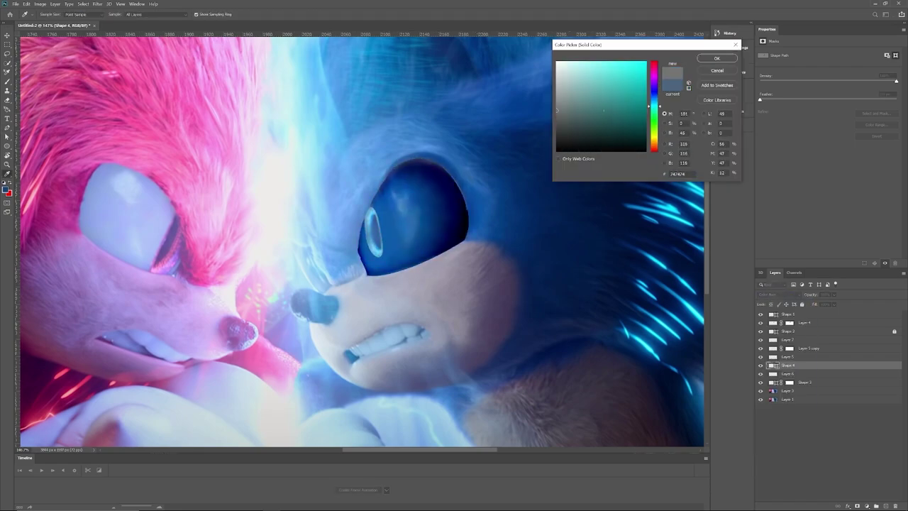
click(717, 58)
click(777, 295)
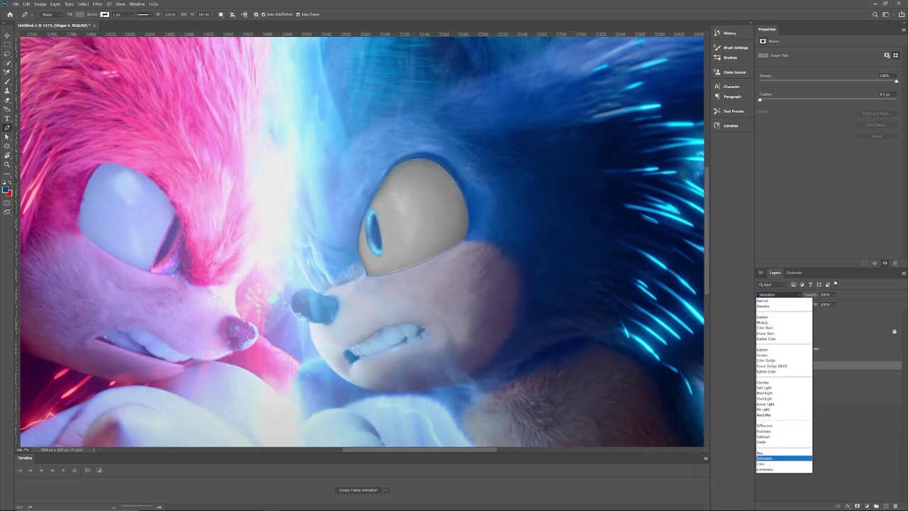
key(Return)
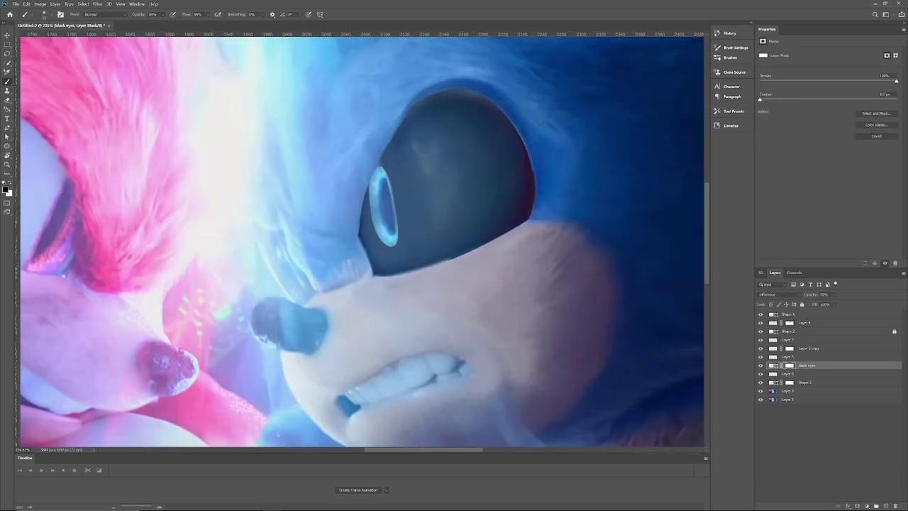
scroll(362, 241, down, 3)
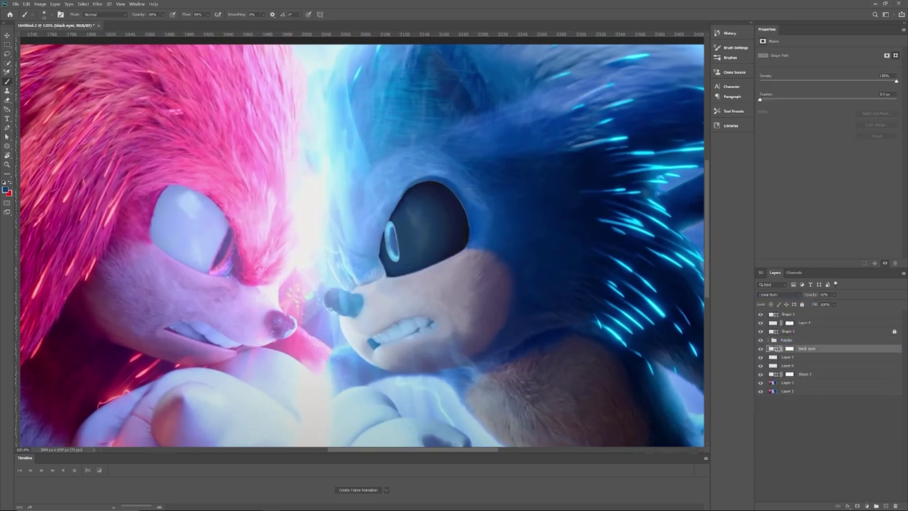
Draw a filled Pen shape over the narrow far eye beside the blue character's nose and set its blend mode to Difference.
scroll(333, 291, up, 5)
drag(355, 313, 387, 294)
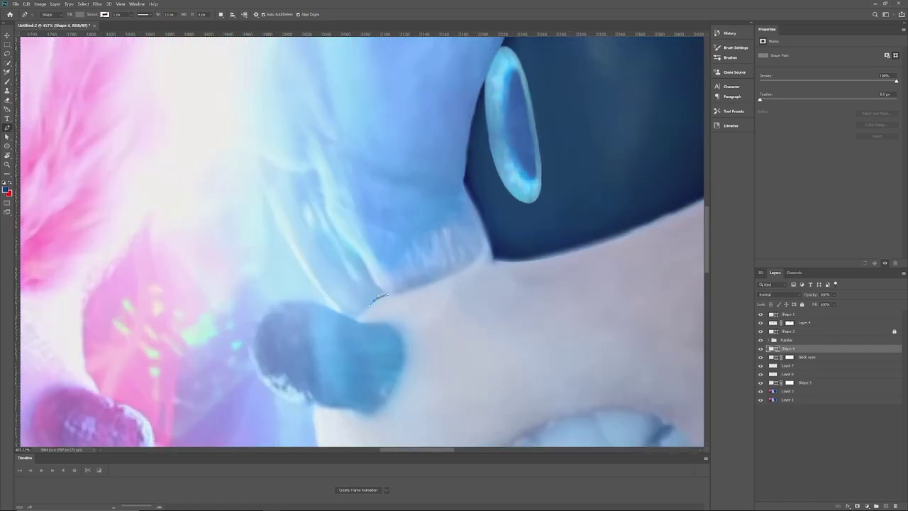
click(339, 310)
click(282, 225)
click(253, 151)
click(312, 170)
click(777, 295)
click(780, 421)
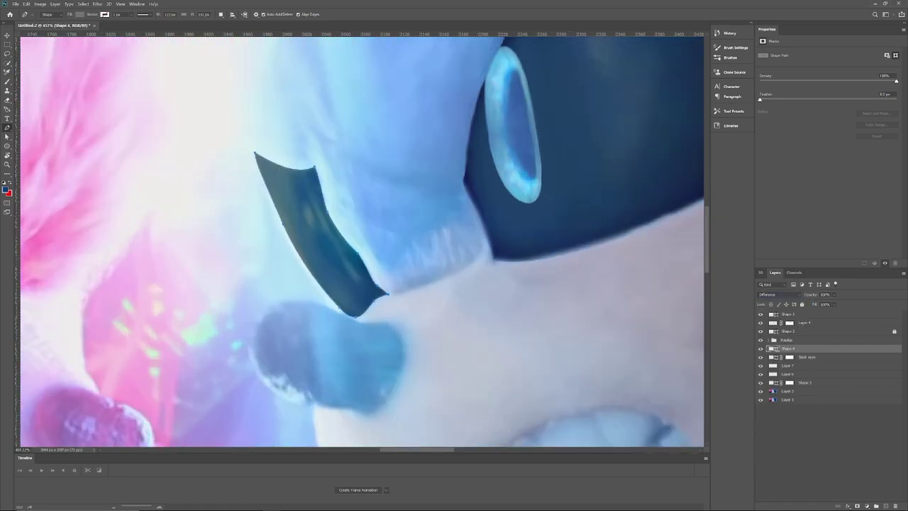
scroll(362, 242, down, 5)
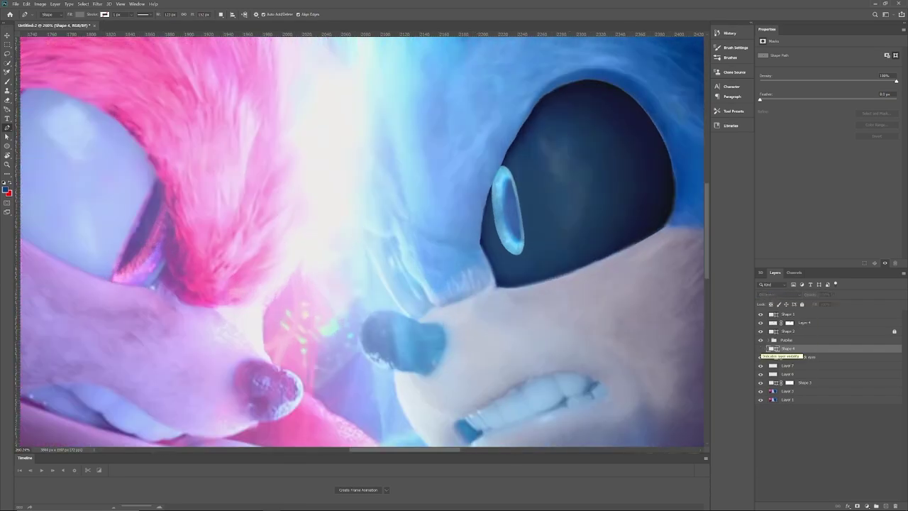
Duplicate the retouched image layer and lasso along the outer edge of the blue character's far eye.
click(787, 391)
key(ctrl+j)
key(l)
scroll(373, 258, up, 5)
drag(346, 187, 424, 317)
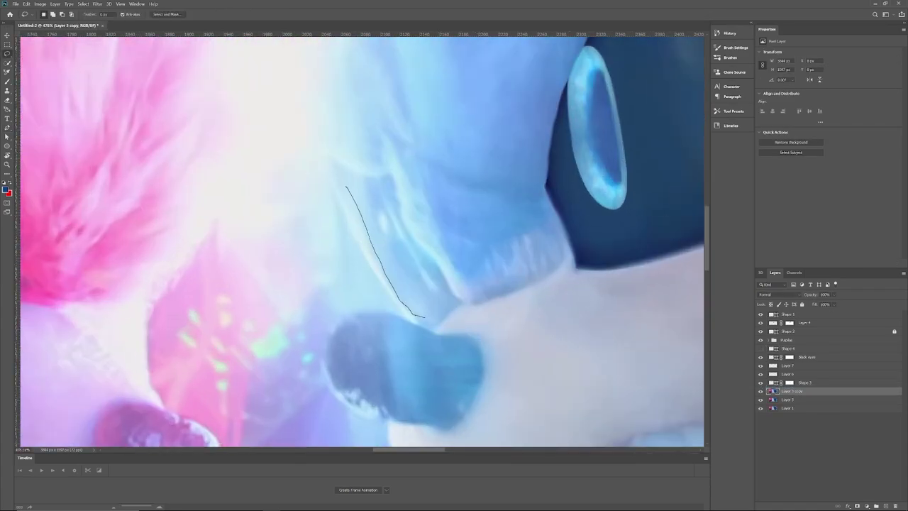
Paint over and smooth the bright streaks inside the blue character's far eye on a separate layer.
key(b)
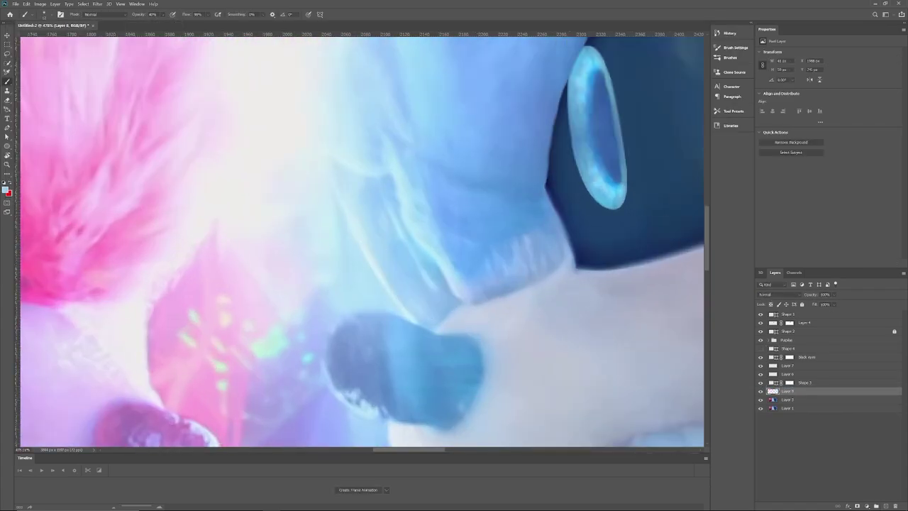
click(7, 173)
click(42, 284)
scroll(362, 241, down, 4)
scroll(373, 212, up, 5)
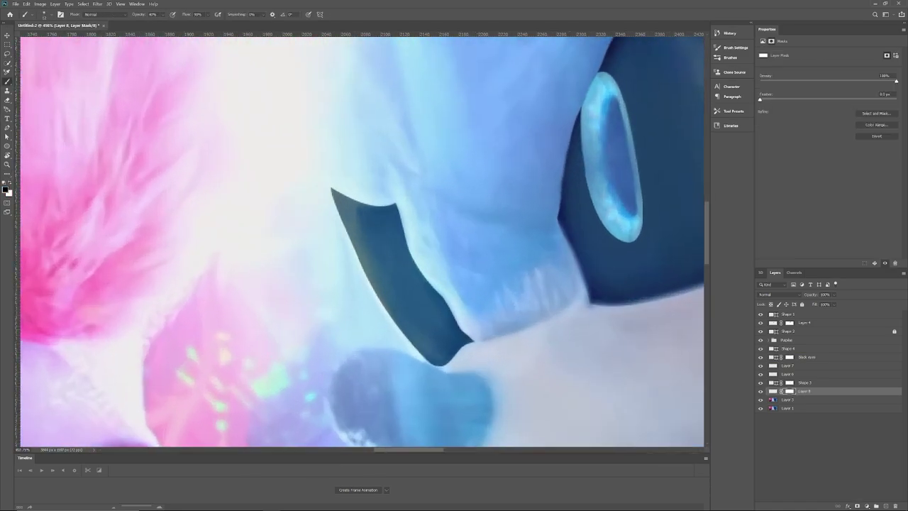
Name the dark far-eye shape "black eyes 2" and soften its edges with a brushed layer mask.
key(b)
click(788, 348)
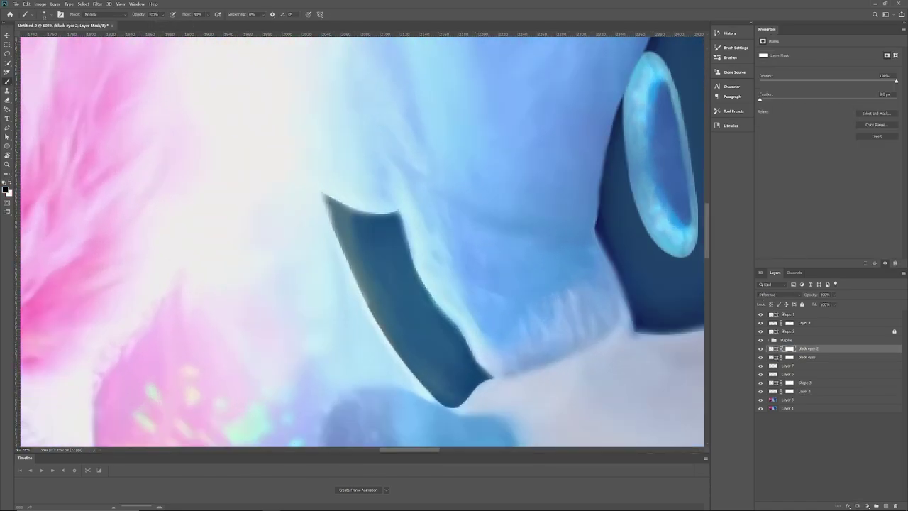
scroll(362, 241, down, 4)
scroll(362, 241, up, 2)
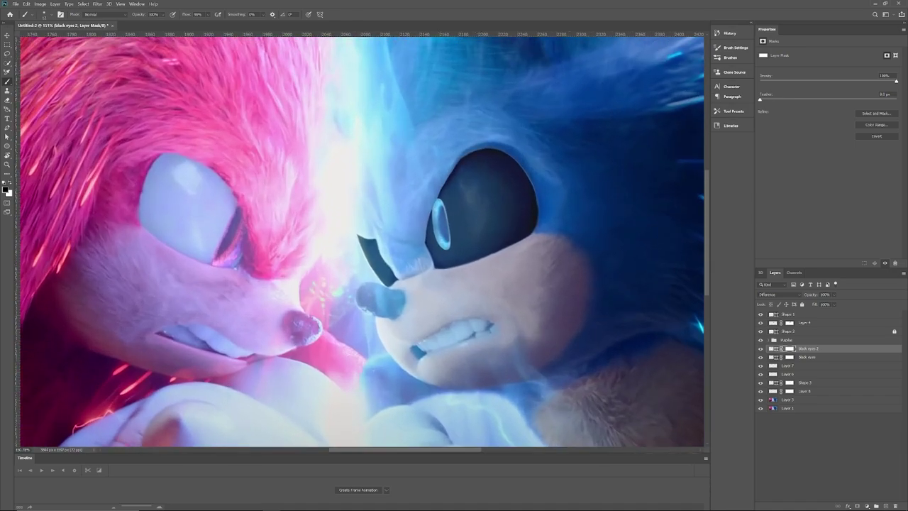
Duplicate the blue iris layers, fit the rotated and scaled copy into the far eye, and group them.
key(v)
key(ctrl+j)
drag(494, 159, 401, 202)
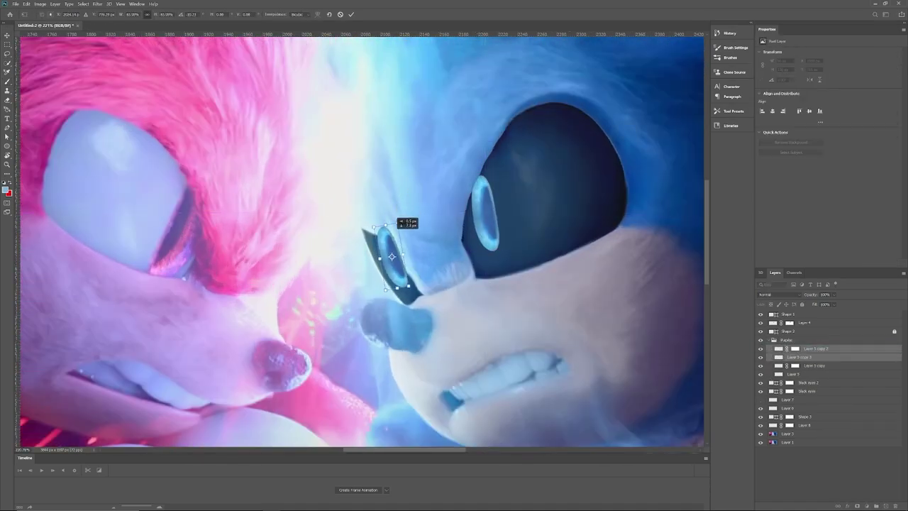
key(ctrl+g)
scroll(392, 245, up, 3)
key(Return)
Draw a Pen shape along the far eye's top edge and mask the far iris group to the eye outline.
key(p)
scroll(344, 213, up, 2)
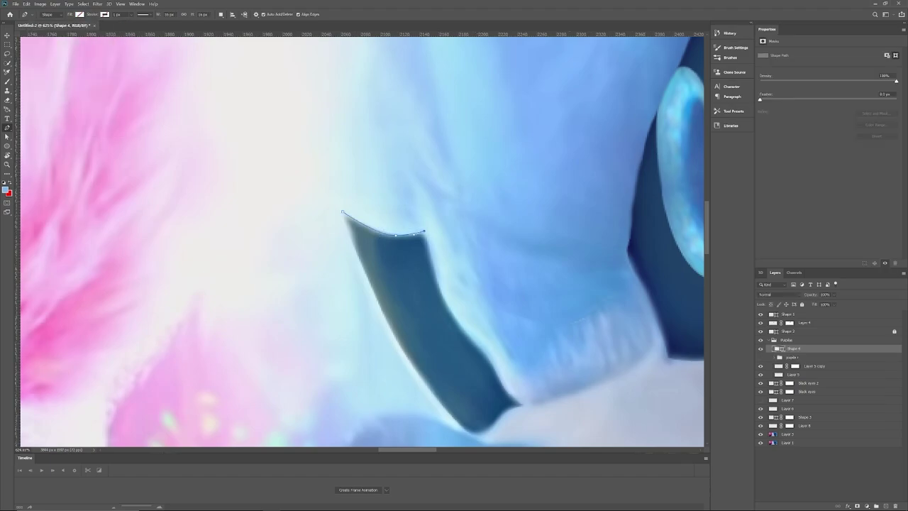
scroll(369, 241, down, 6)
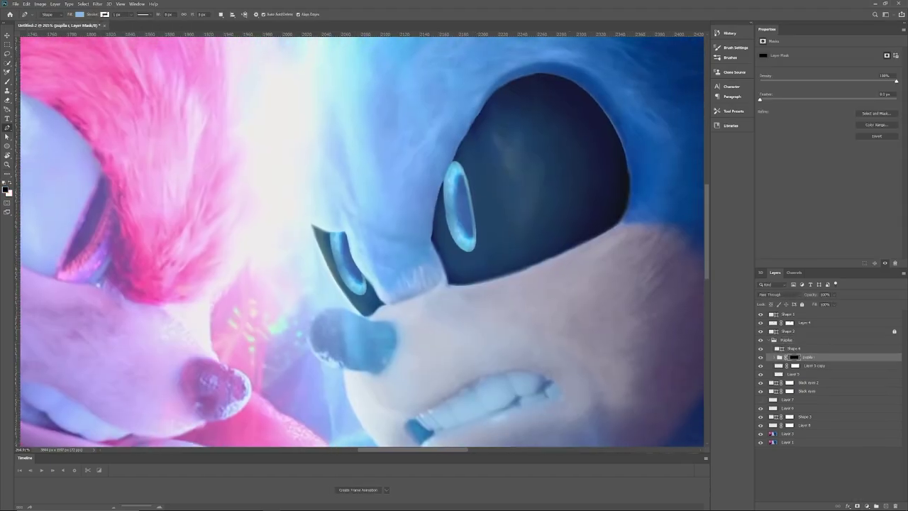
scroll(369, 241, down, 2)
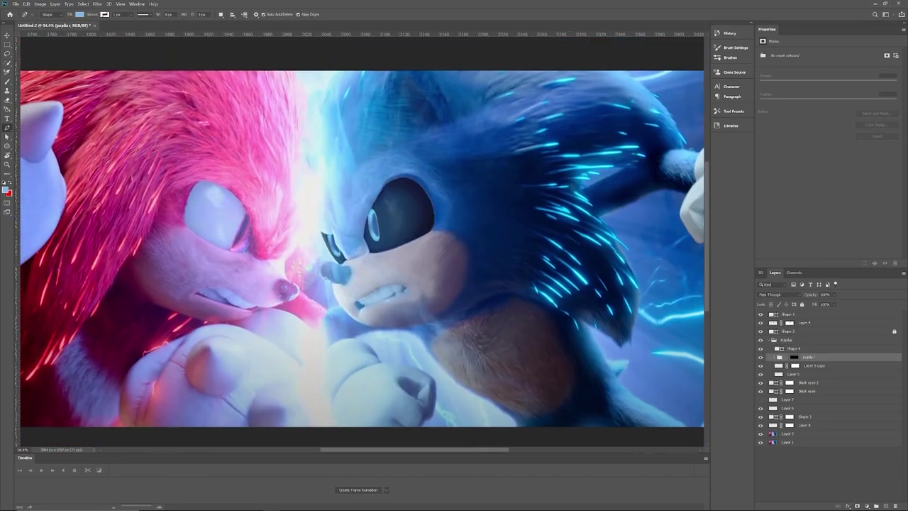
Try a Curves adjustment layer with a raised green curve over the whole picture, and delete it.
click(774, 340)
click(876, 505)
click(862, 425)
click(823, 63)
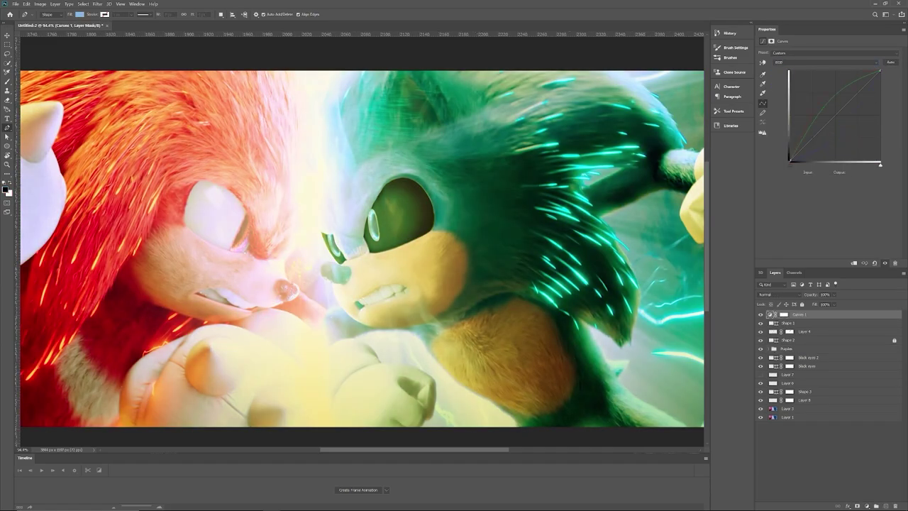
key(Delete)
Try a recoloured copy of the retouched picture in contrast blend modes such as Vivid Light.
click(40, 3)
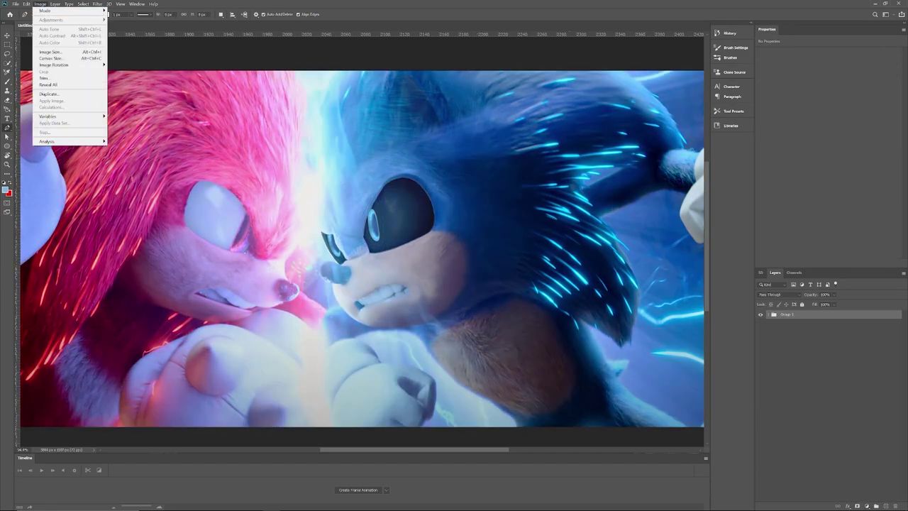
click(787, 408)
click(761, 400)
click(40, 4)
mouse_move(51, 20)
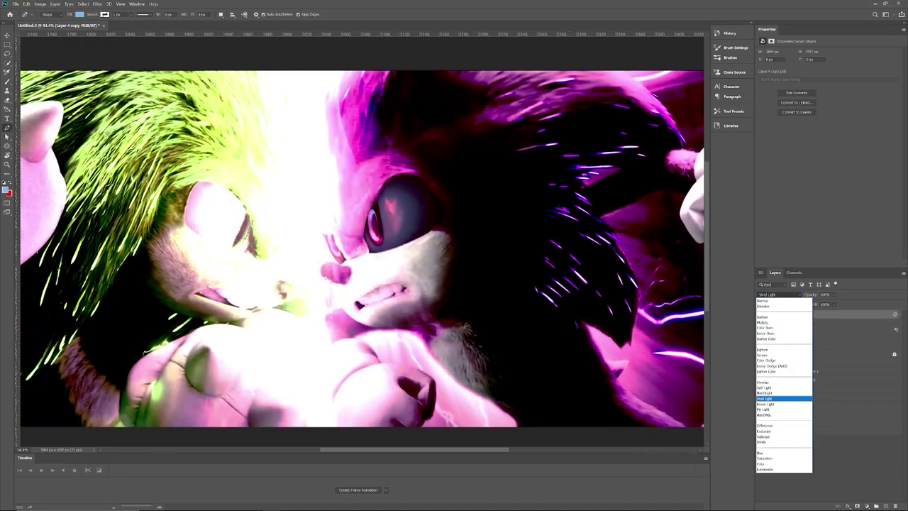
key(Down)
key(Down)
key(Return)
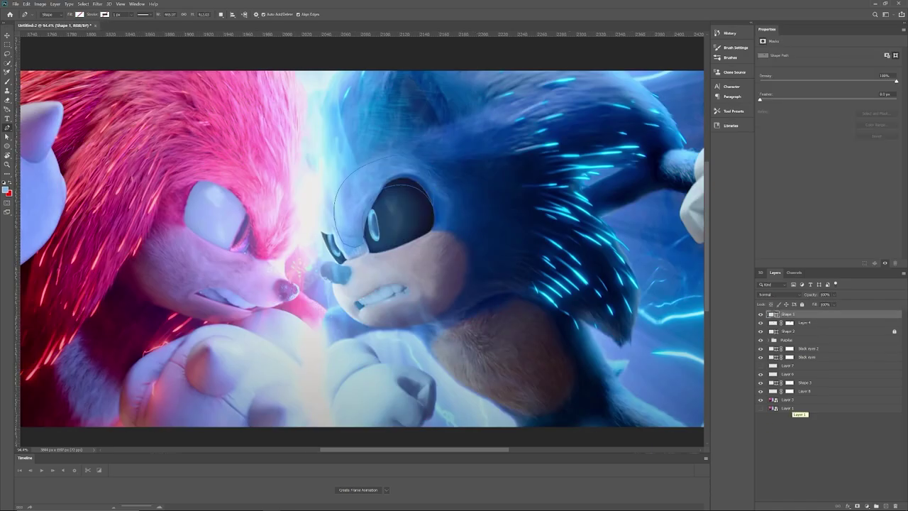
Try a grey Pen shape covering the blue half of the picture in Saturation blend mode.
scroll(310, 234, up, 3)
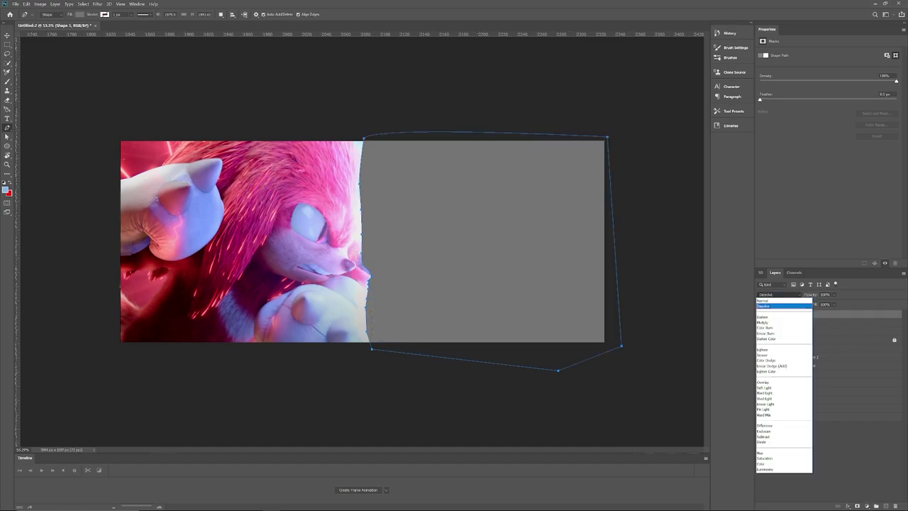
click(770, 458)
click(774, 295)
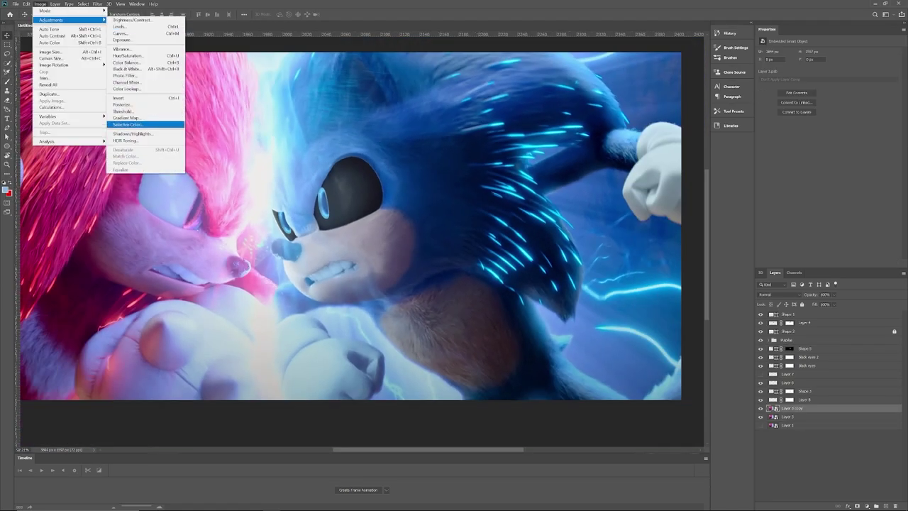
Desaturate the image copy with Hue/Saturation, and turn the irises red with a hue shift of +172.
key(ctrl+u)
drag(588, 195, 554, 195)
key(Return)
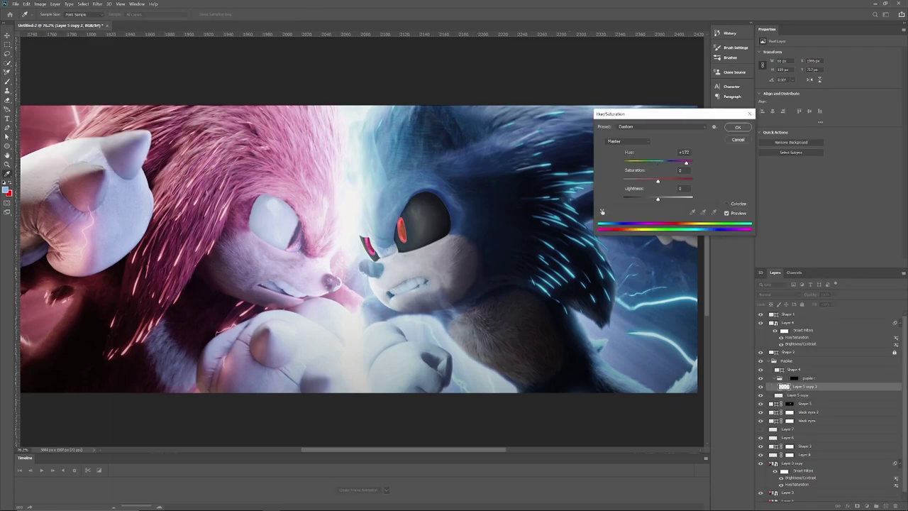
key(Return)
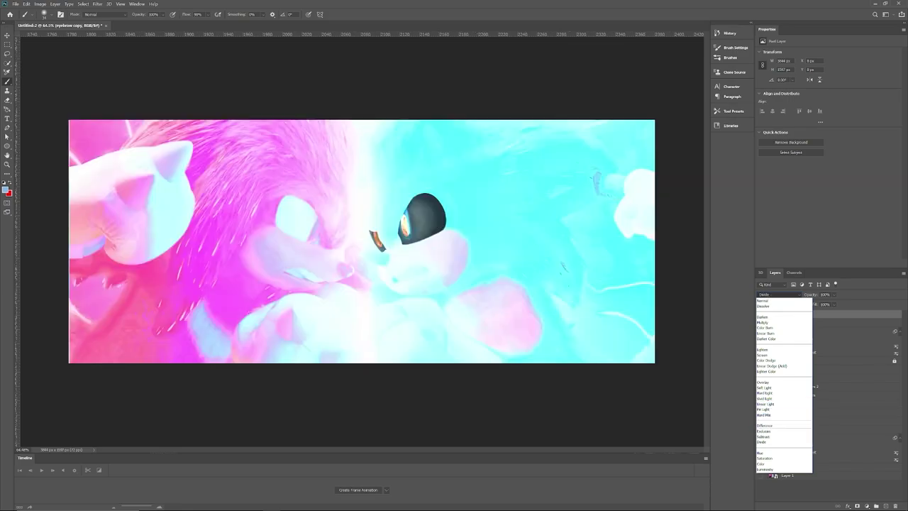
key(Escape)
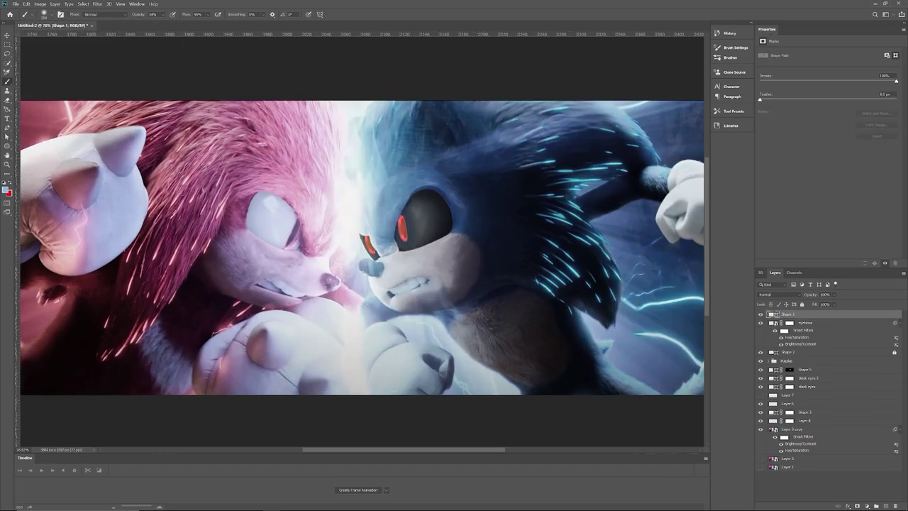
Convert all layers from the top shape down to the adjusted image copy into one smart object and duplicate it.
right_click(768, 433)
shift+click(788, 420)
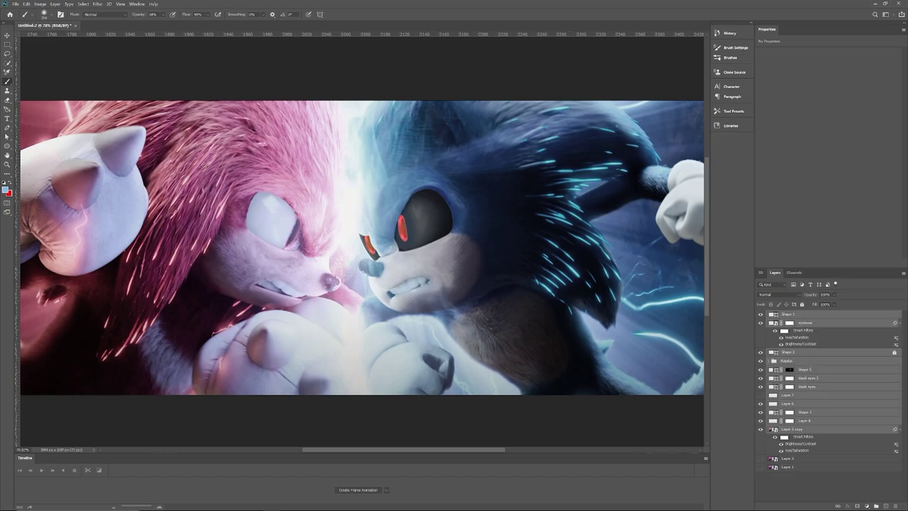
right_click(807, 429)
right_click(809, 316)
click(836, 110)
key(ctrl+j)
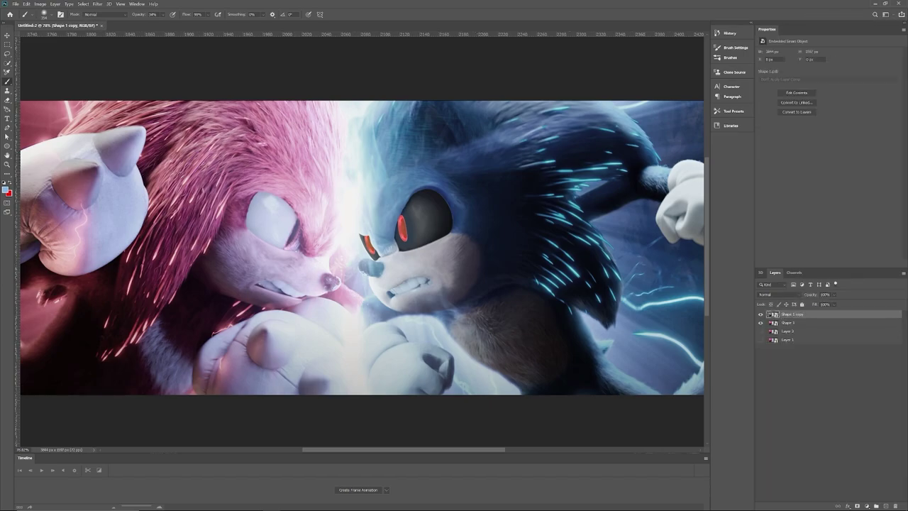
Colorize the duplicated smart object red with Hue/Saturation.
key(ctrl+u)
click(661, 219)
key(Return)
Keep the red copy in Normal mode at slightly reduced opacity, and brush it in around the central light through a black mask.
click(776, 294)
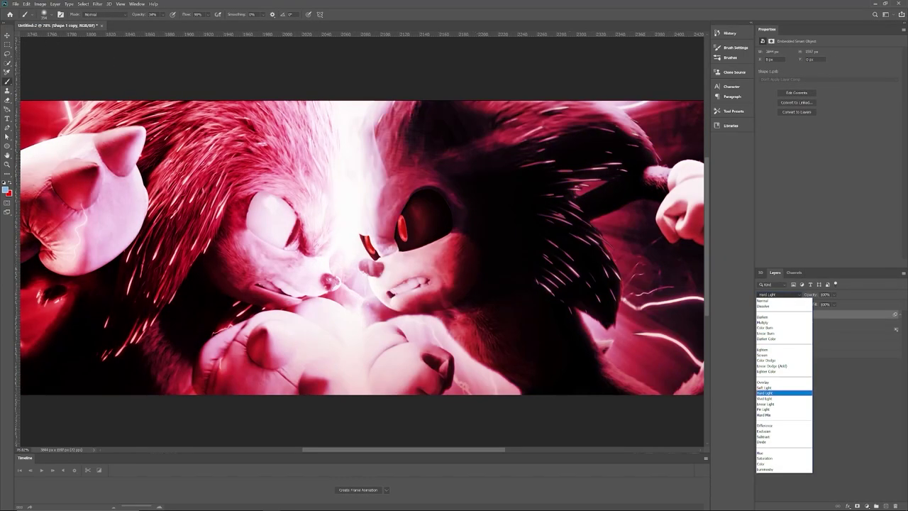
click(780, 390)
click(834, 294)
drag(846, 303, 830, 303)
click(777, 294)
click(773, 299)
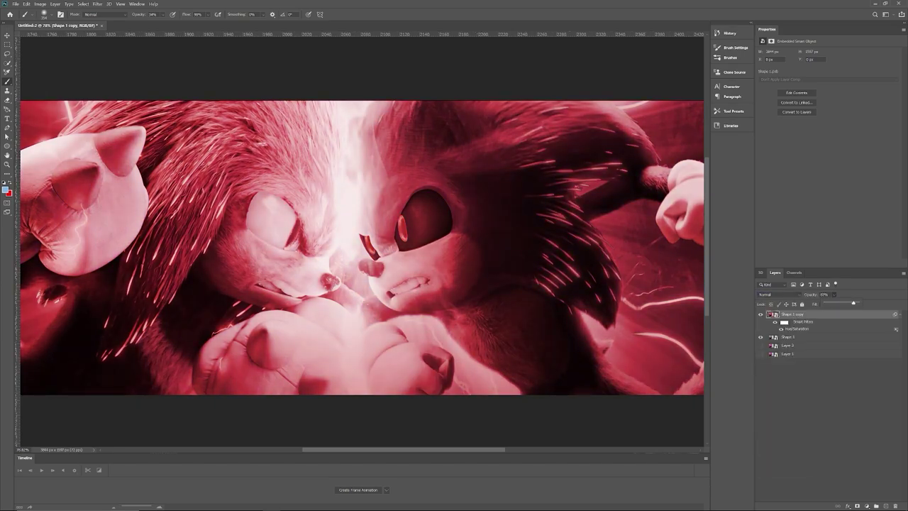
alt+click(857, 506)
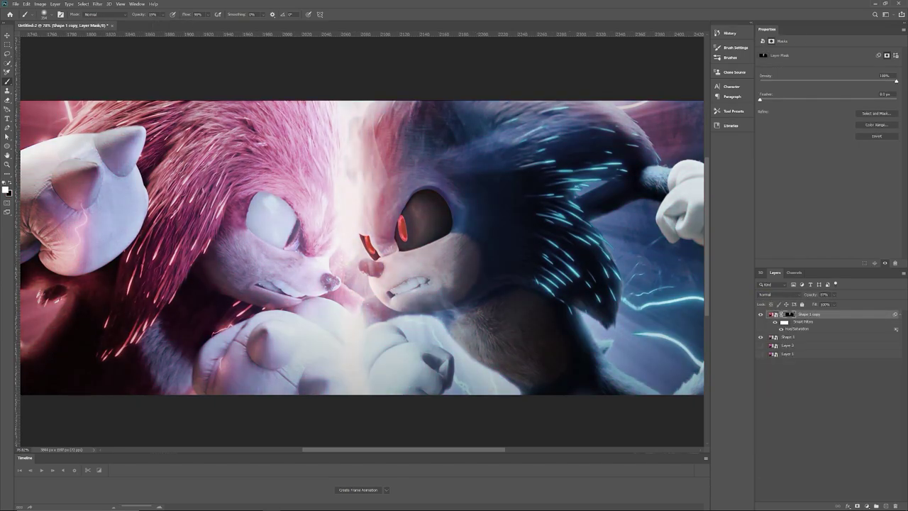
Outline the background patch between the white glove and the blue character's chest with a Pen shape and reveal it red in the mask.
scroll(390, 334, up, 5)
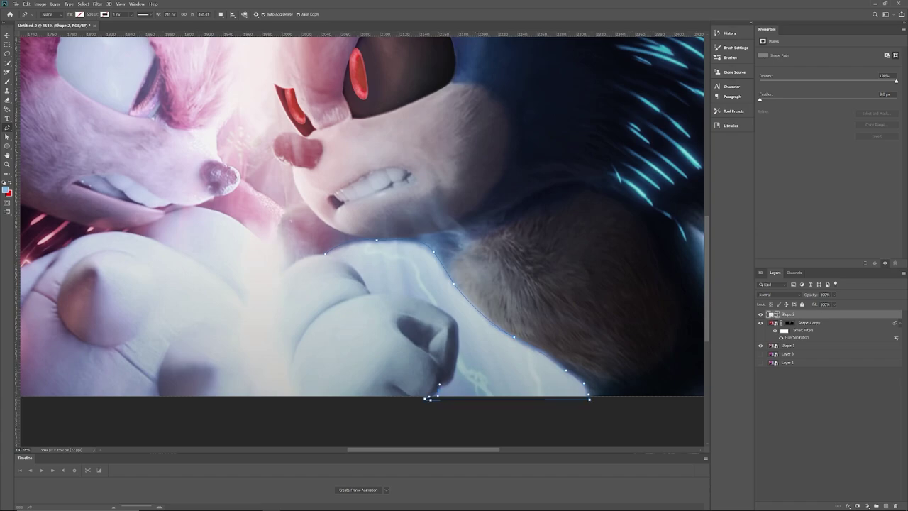
right_click(383, 266)
click(408, 303)
key(Return)
key(b)
click(44, 14)
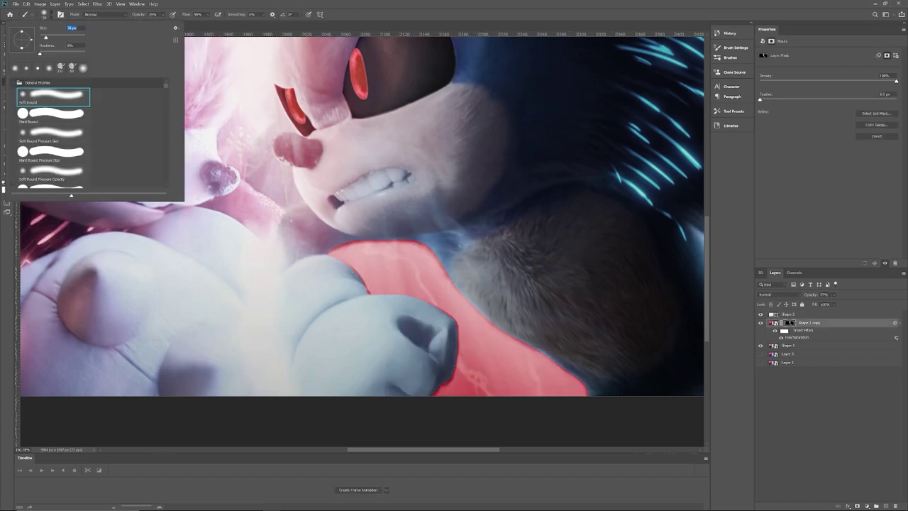
key(Escape)
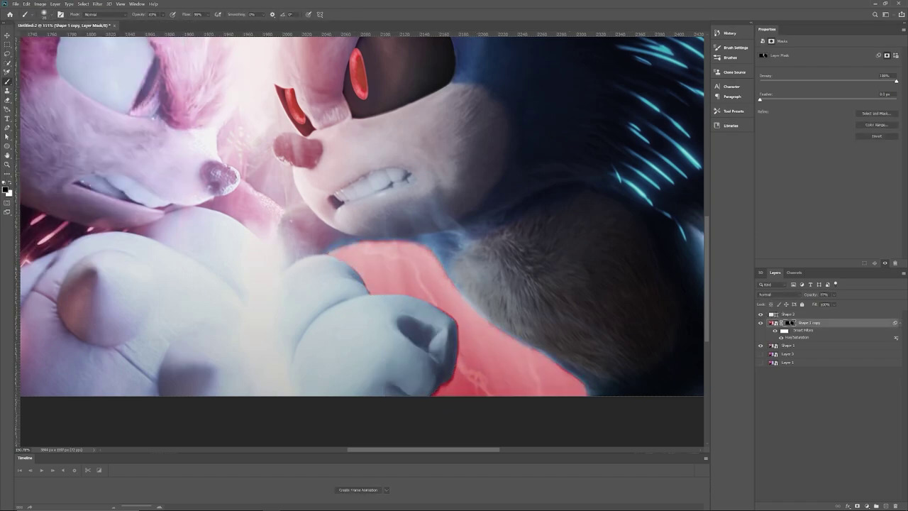
Brush the red copy's mask at 100% opacity to turn the background behind the blue character red.
scroll(362, 213, down, 5)
scroll(362, 213, up, 4)
key(x)
drag(163, 15, 155, 23)
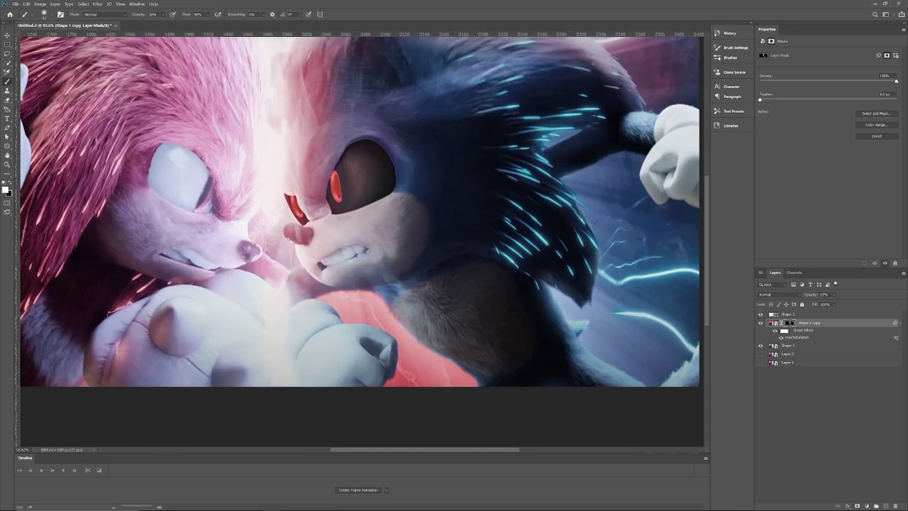
key(0)
mouse_move(667, 341)
mouse_down()
mouse_move(603, 312)
mouse_move(667, 284)
mouse_up()
scroll(355, 213, right, 3)
drag(496, 312, 454, 219)
drag(546, 227, 440, 170)
scroll(354, 213, left, 2)
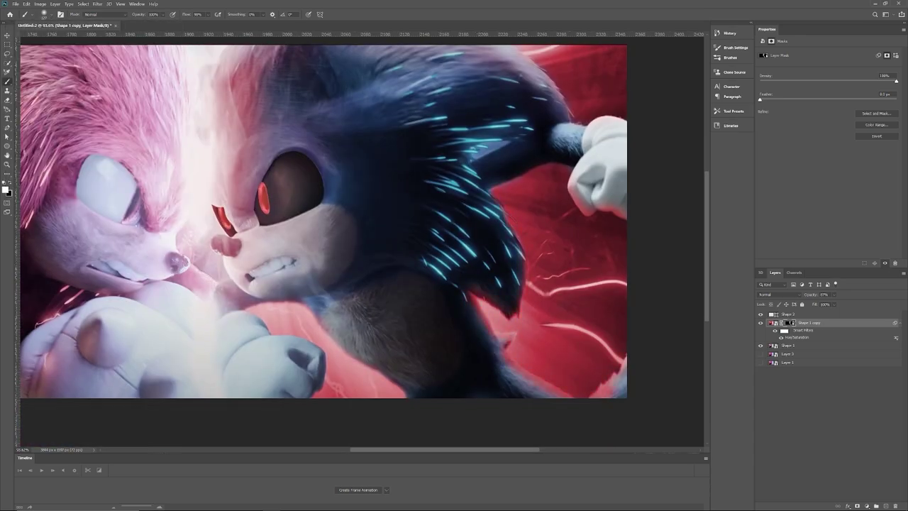
scroll(578, 213, down, 3)
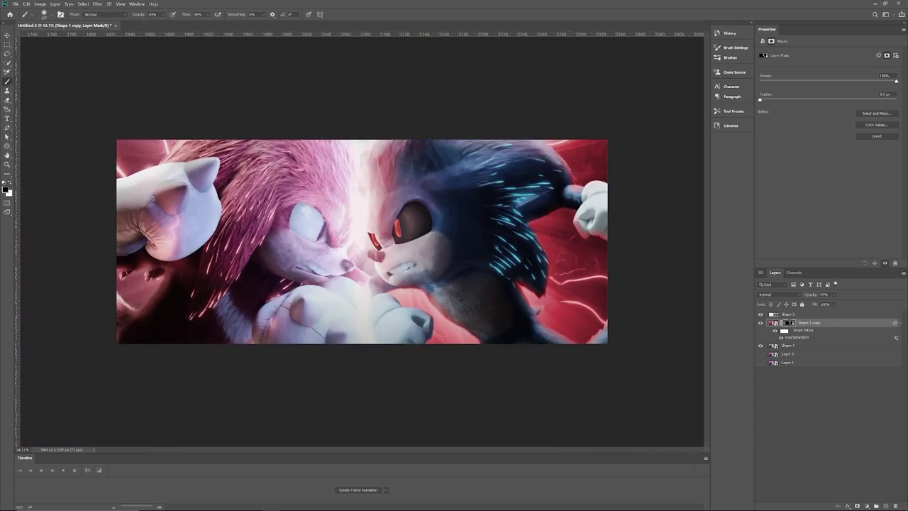
Reveal the red copy over the glowing streaks on the character's lower quills with a small brush at 100% opacity.
scroll(487, 265, up, 4)
key(0)
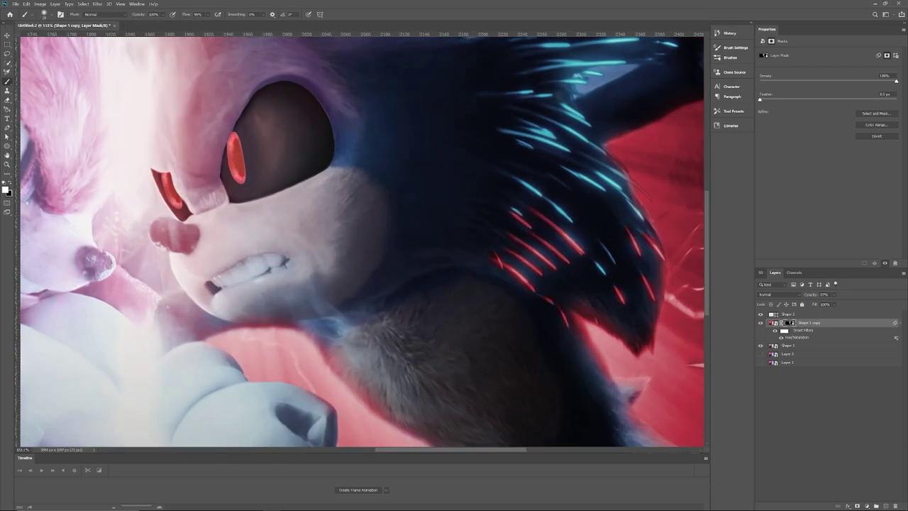
drag(425, 234, 369, 263)
scroll(362, 241, up, 2)
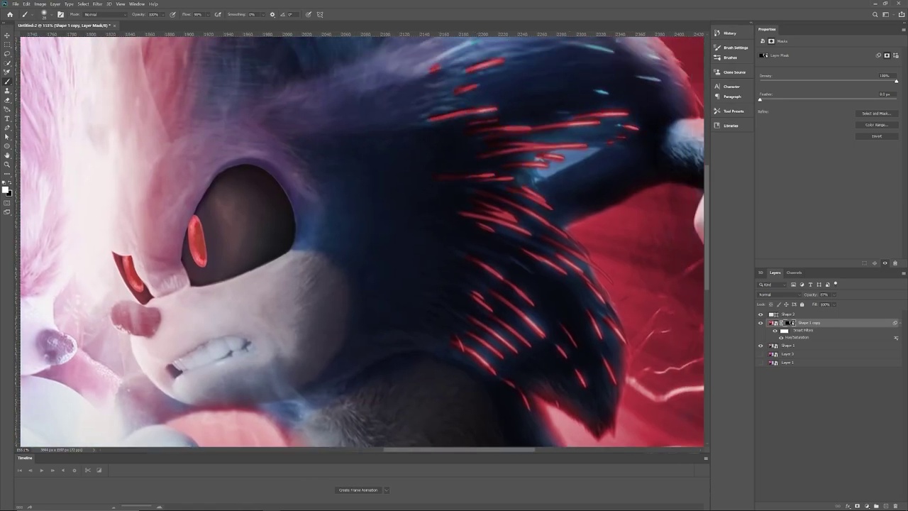
Continue masking in red over the upper quill streaks and the background gap beneath the raised arm.
scroll(362, 242, up, 2)
key(5)
scroll(362, 241, down, 3)
scroll(361, 241, up, 4)
key(2)
key(2)
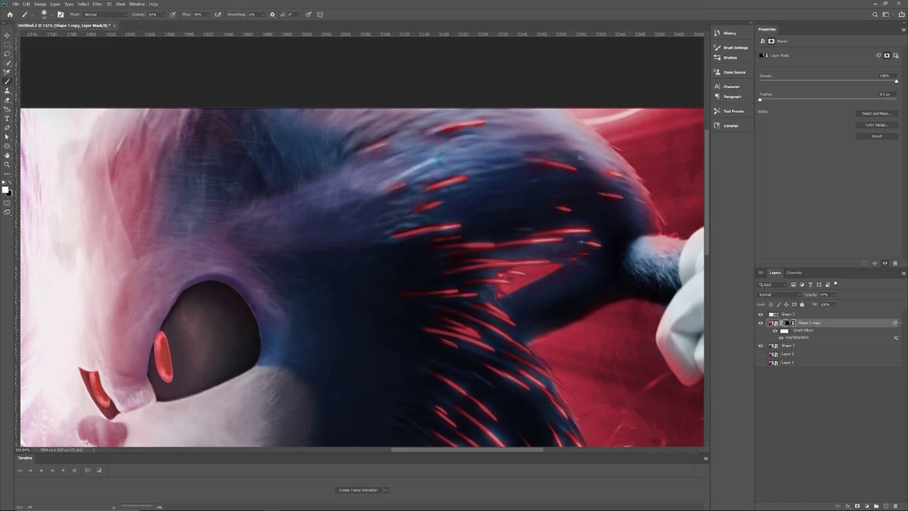
Softly tint the blue character's fur red through the mask with a low-opacity brush.
scroll(362, 241, down, 3)
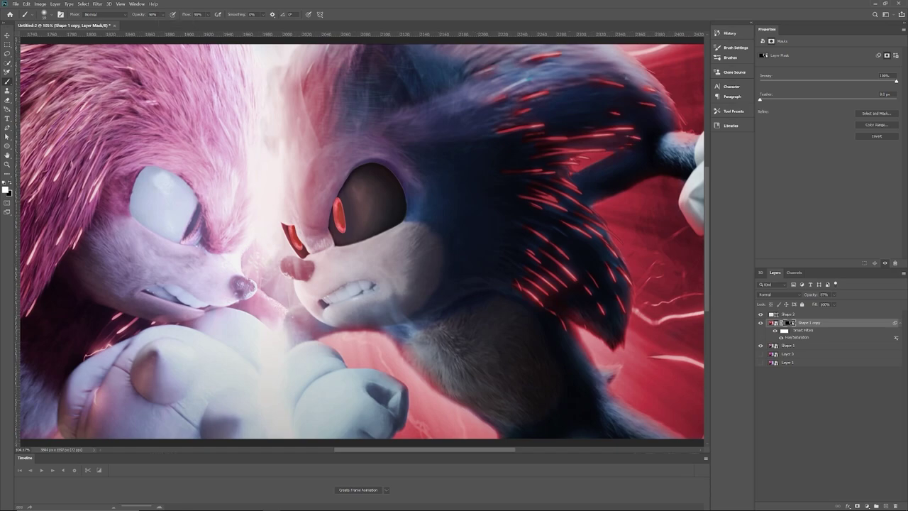
scroll(362, 241, down, 3)
key(2)
key(4)
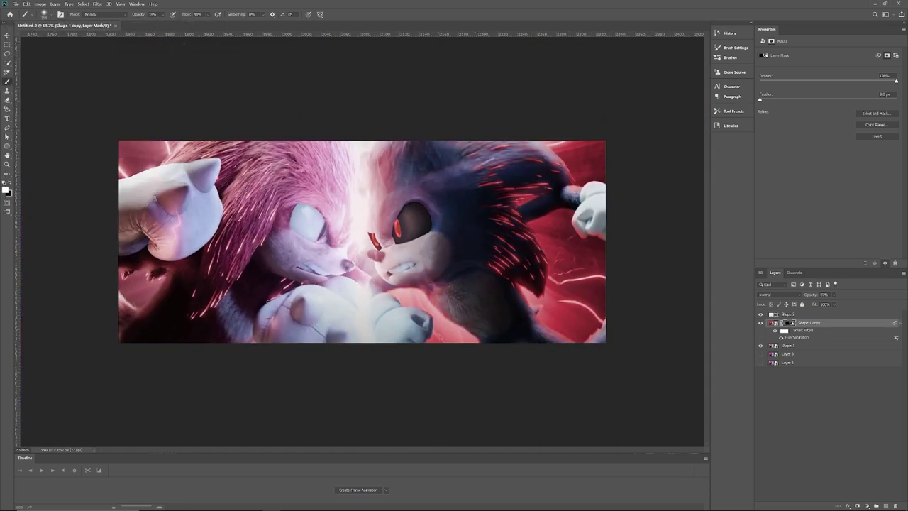
Paint a bright red glow around both irises on a new layer and refine it with a layer mask.
scroll(362, 241, up, 4)
key(ctrl+shift+alt+n)
key(0)
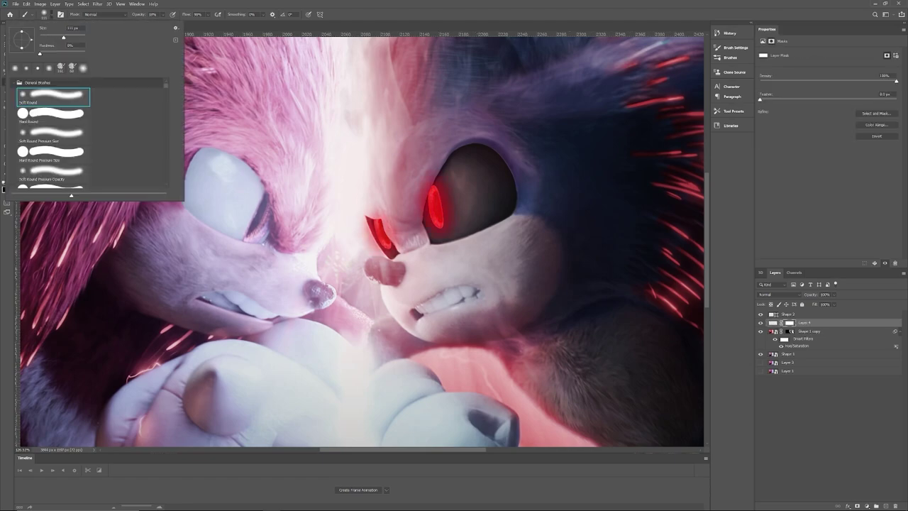
key(d)
key(ctrl+alt+m)
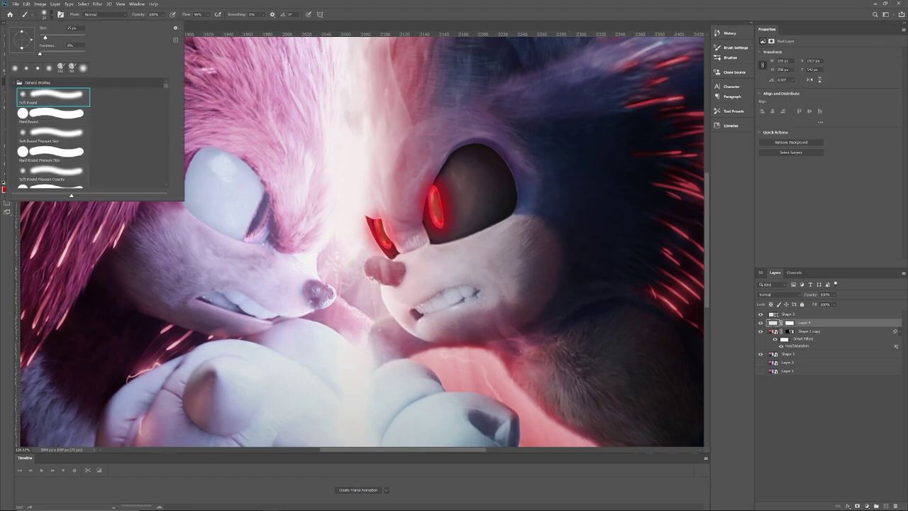
Add a Color Dodge layer beneath the eye glow and brush red light over the quill streaks at 22% opacity.
scroll(362, 241, down, 3)
key(alt+bracketleft)
key(ctrl+shift+alt+e)
click(779, 294)
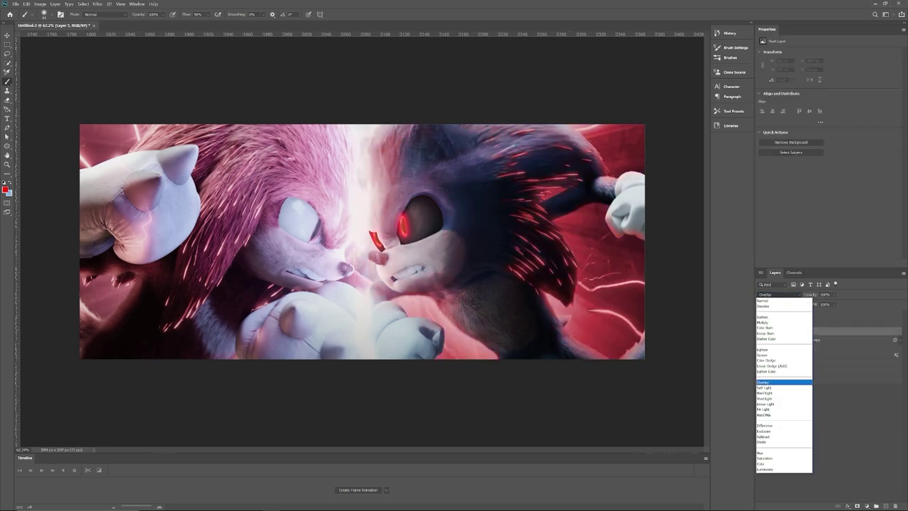
click(770, 360)
key(2)
key(2)
scroll(358, 236, up, 2)
scroll(358, 236, up, 2)
scroll(359, 236, down, 3)
scroll(358, 236, up, 2)
Paint soft pink light around both eyes on a new layer, and fade it back in through a black mask.
key(alt+bracketright)
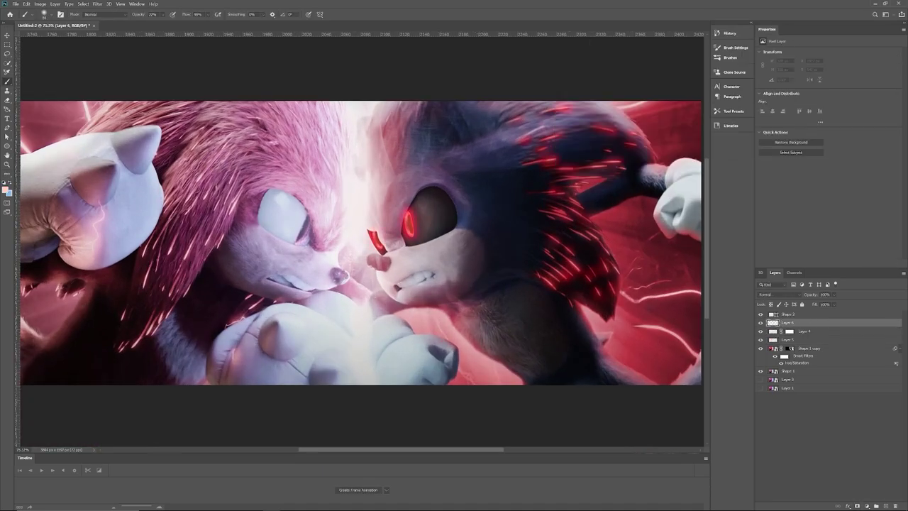
scroll(396, 226, up, 3)
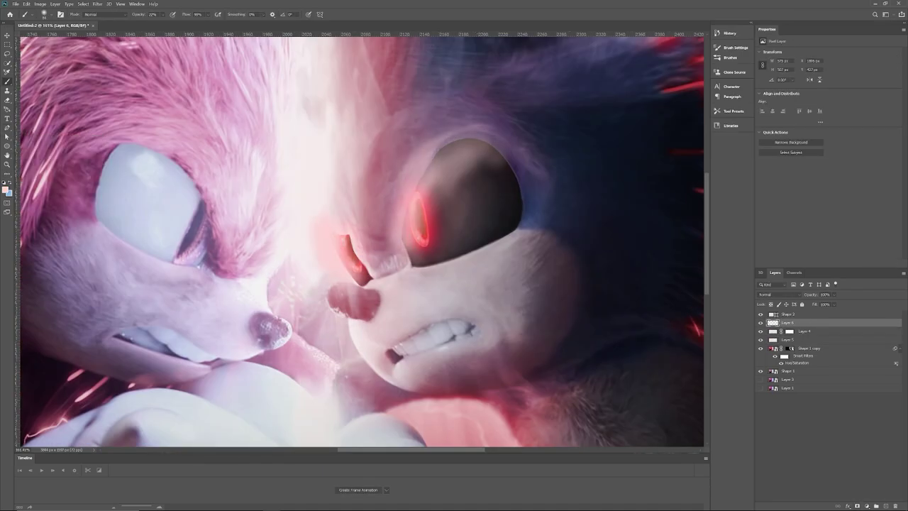
click(866, 506)
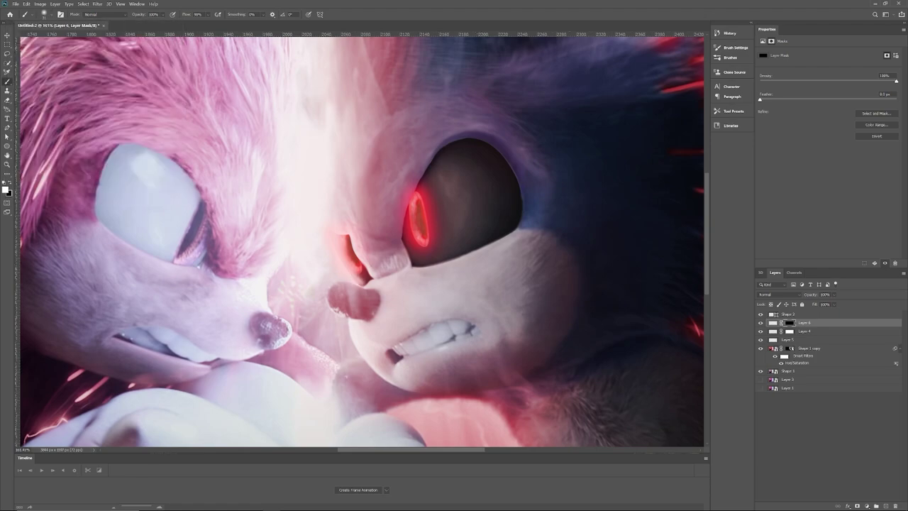
key(4)
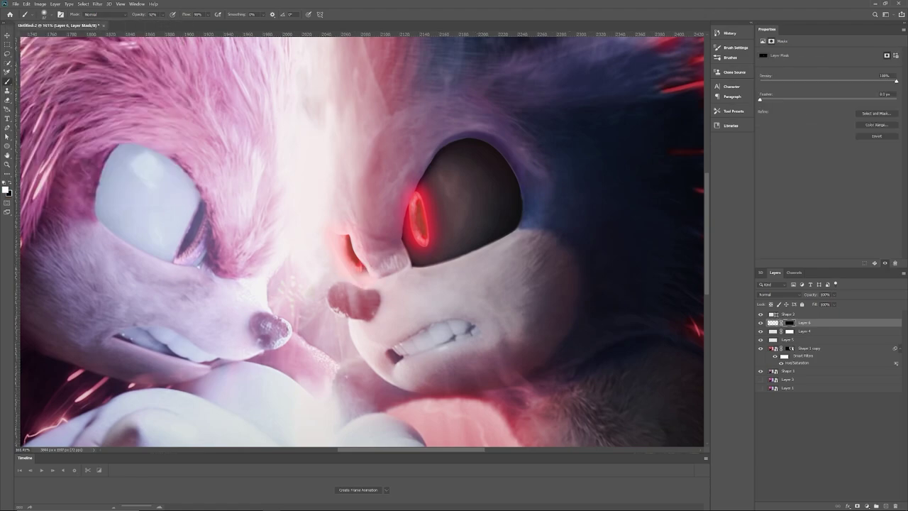
key(x)
scroll(440, 280, down, 2)
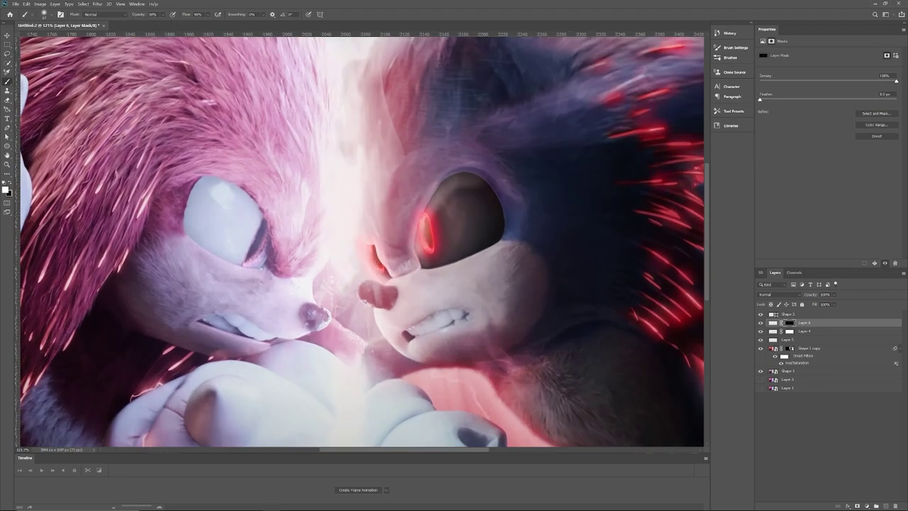
Trace the near eye with a Pen shape, load its outline as a selection for Layer 6's mask, and hide the shape.
key(p)
scroll(408, 264, up, 3)
click(434, 163)
click(468, 92)
click(528, 55)
scroll(529, 55, down, 1)
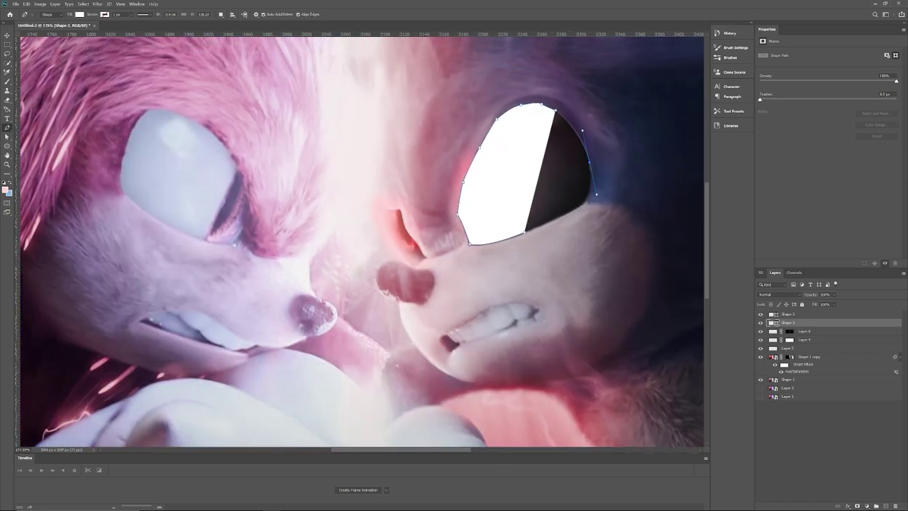
key(ctrl+Return)
click(760, 322)
click(805, 331)
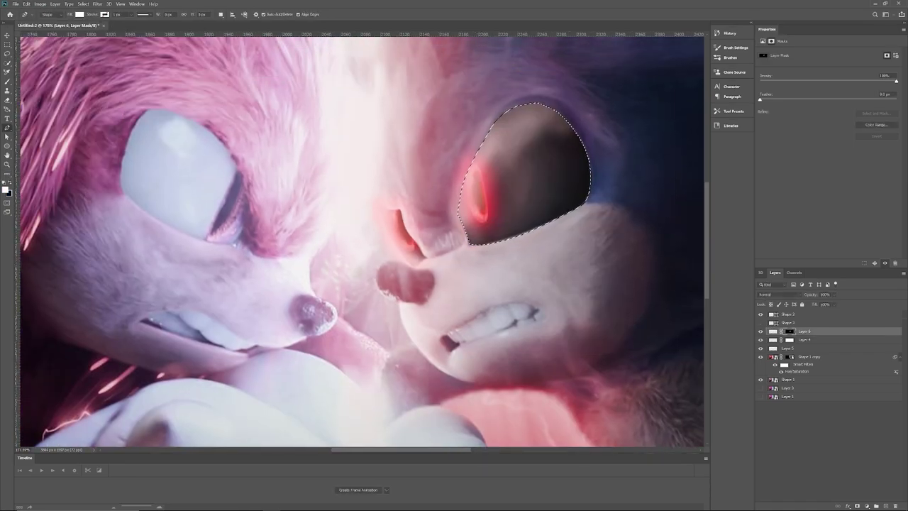
Clear the eye selection on Layer 6's mask, and soften the pink light painted in the near eye with a low-opacity Eraser.
click(866, 505)
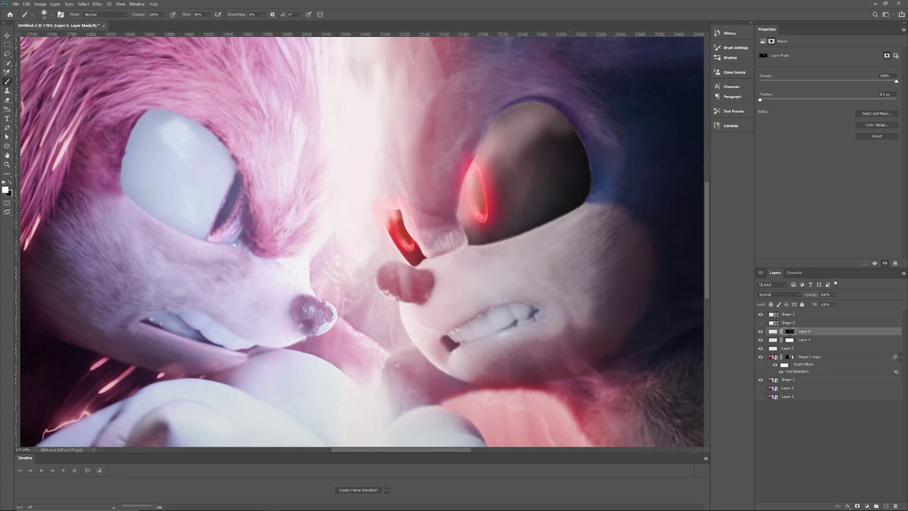
scroll(377, 337, down, 3)
click(773, 330)
key(4)
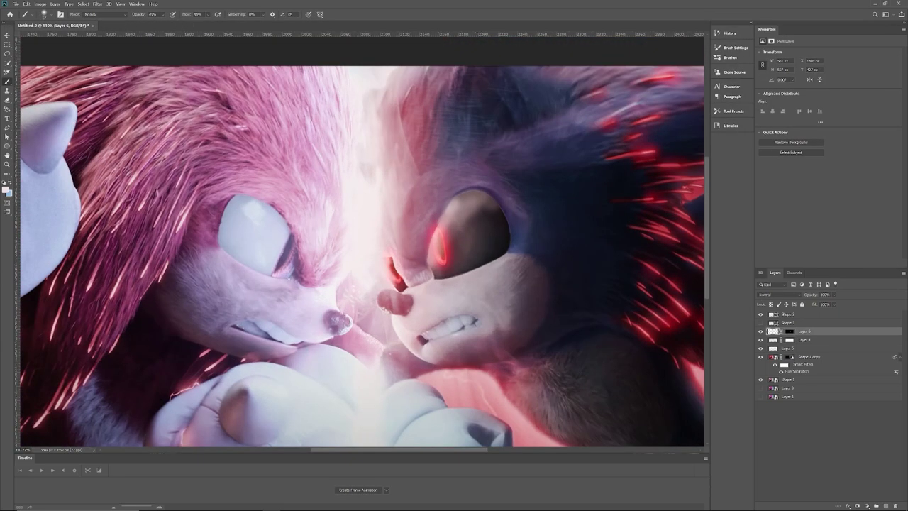
click(44, 14)
click(44, 15)
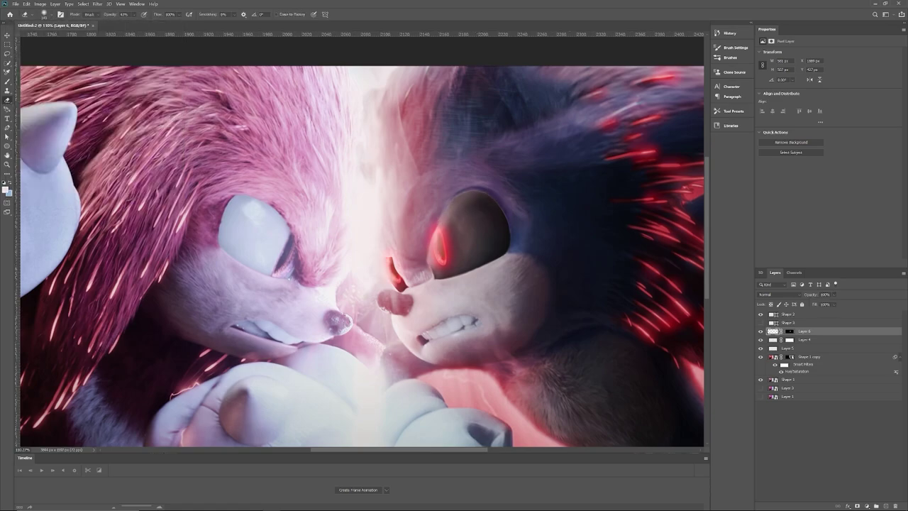
Sample a light pink foreground colour, repaint the near eye's light on Layer 6, and soften it with the Eraser.
scroll(702, 256, up, 1)
click(7, 190)
key(Return)
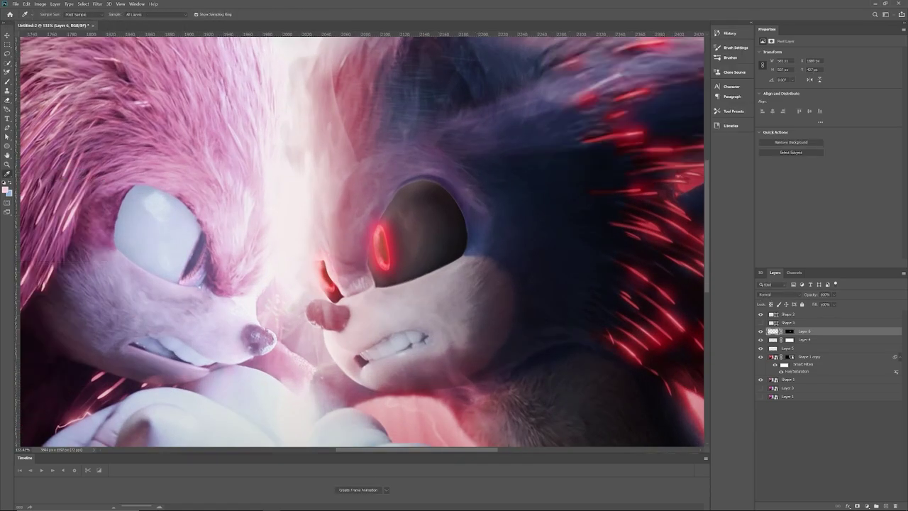
key(Return)
key(Escape)
scroll(361, 241, down, 5)
scroll(362, 241, up, 5)
key(e)
click(135, 15)
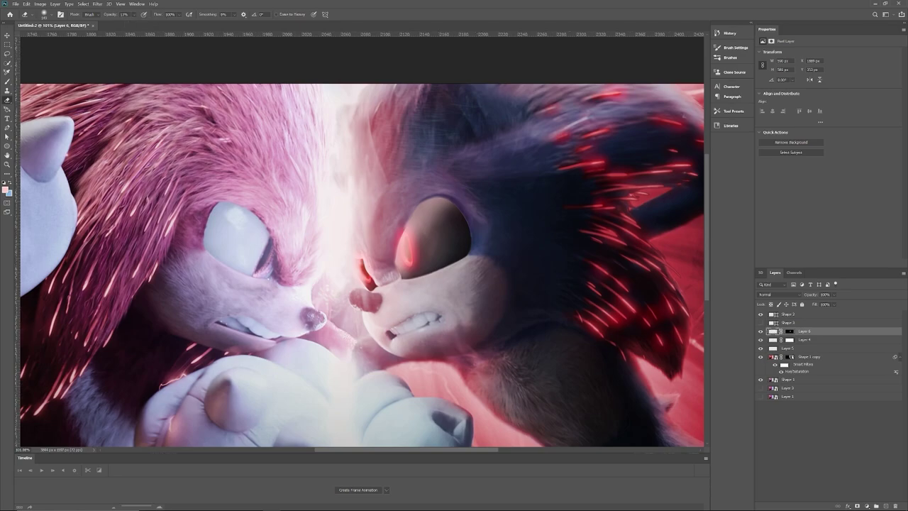
Blend the eye light with a soft brush on Layer 6 and its mask, and save the document as SONIC LA PELICULA EXE.psd.
scroll(361, 263, down, 5)
scroll(362, 263, up, 5)
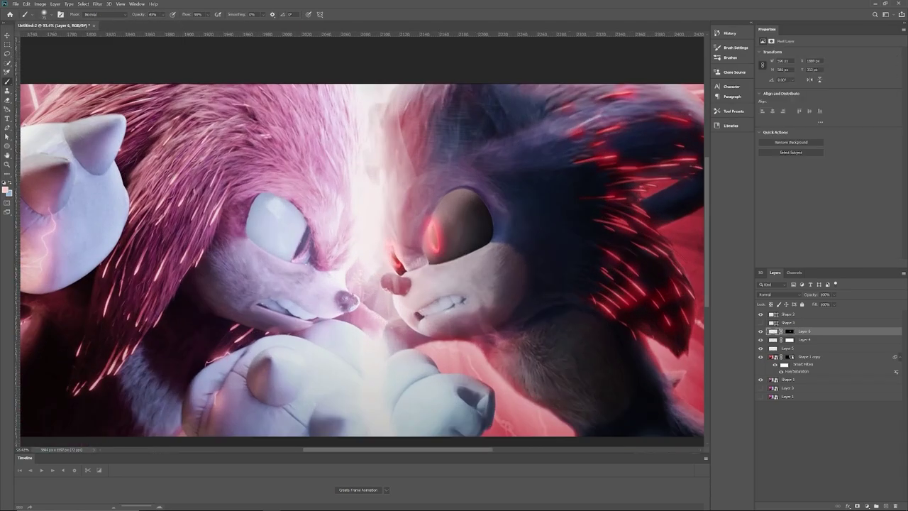
scroll(362, 259, down, 5)
scroll(362, 260, up, 6)
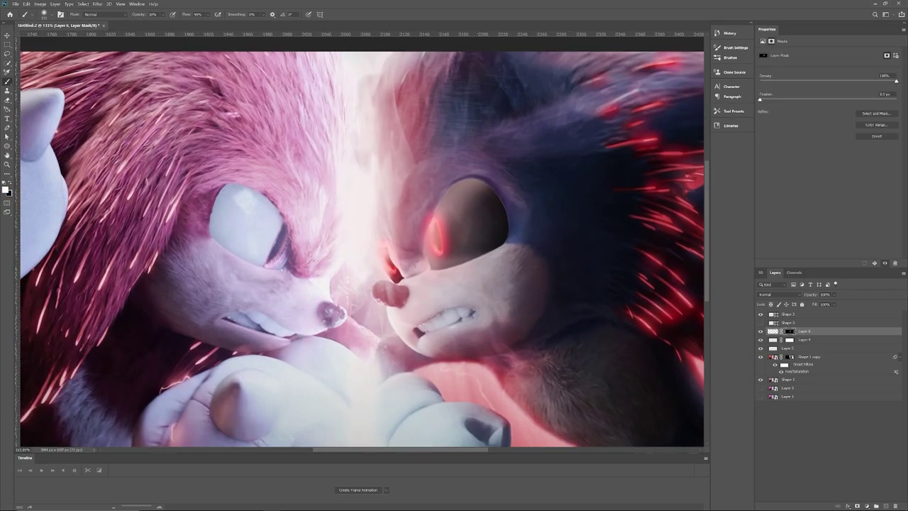
key(Return)
key(Escape)
scroll(437, 264, down, 3)
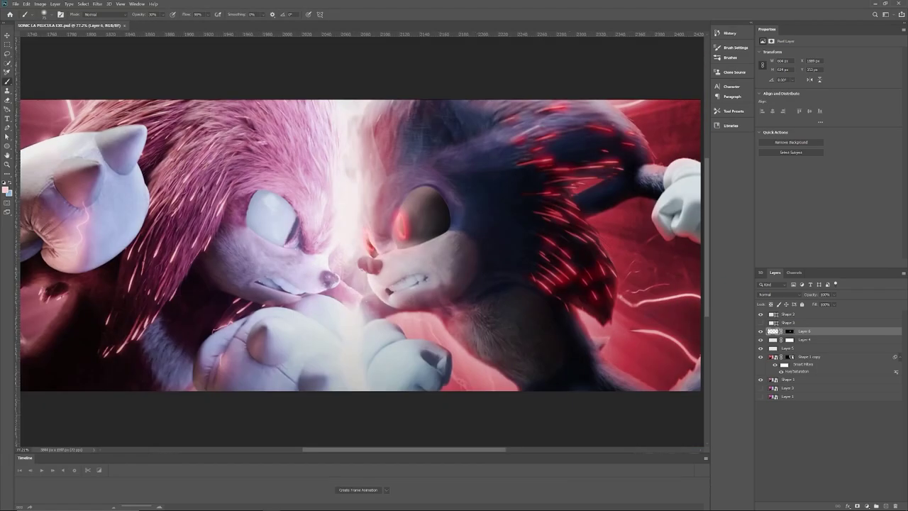
scroll(361, 244, up, 2)
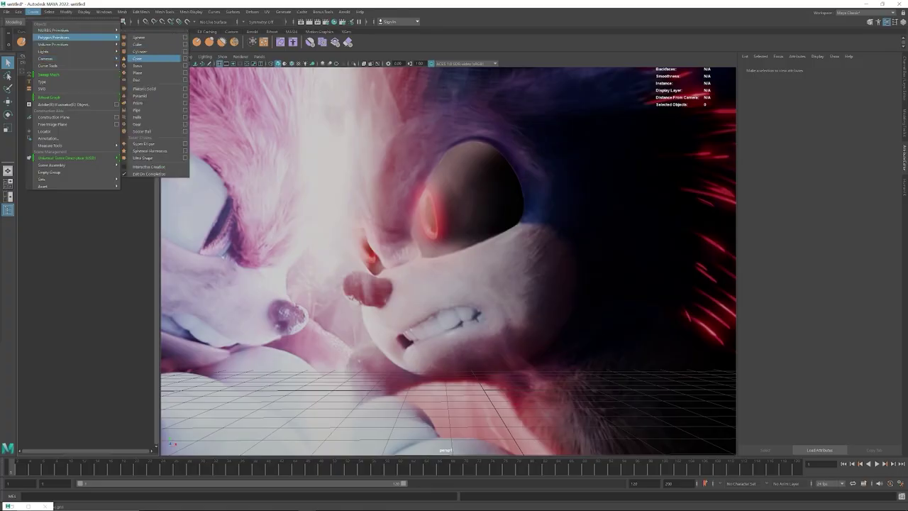
Switch to Maya, create an upside-down polygon cone in front of the poster image, and extrude its flat face.
click(153, 66)
scroll(450, 312, up, 5)
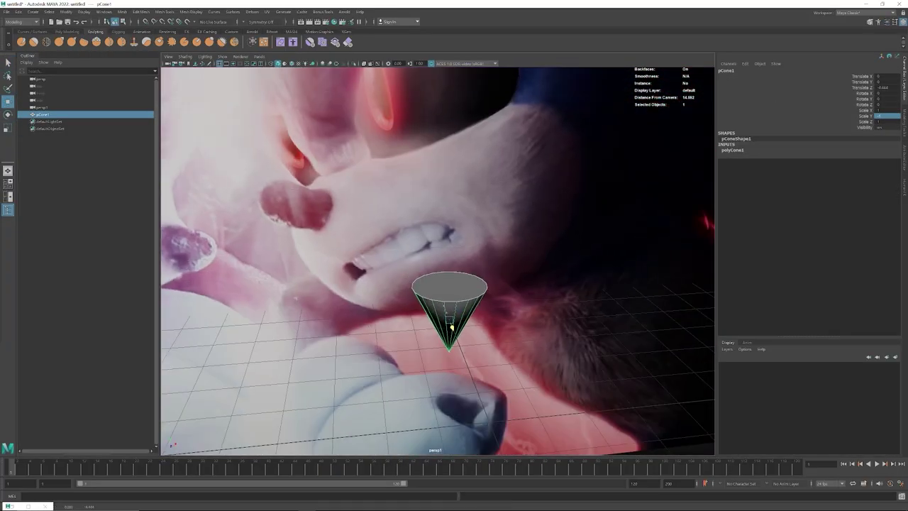
scroll(450, 313, down, 3)
key(ctrl+e)
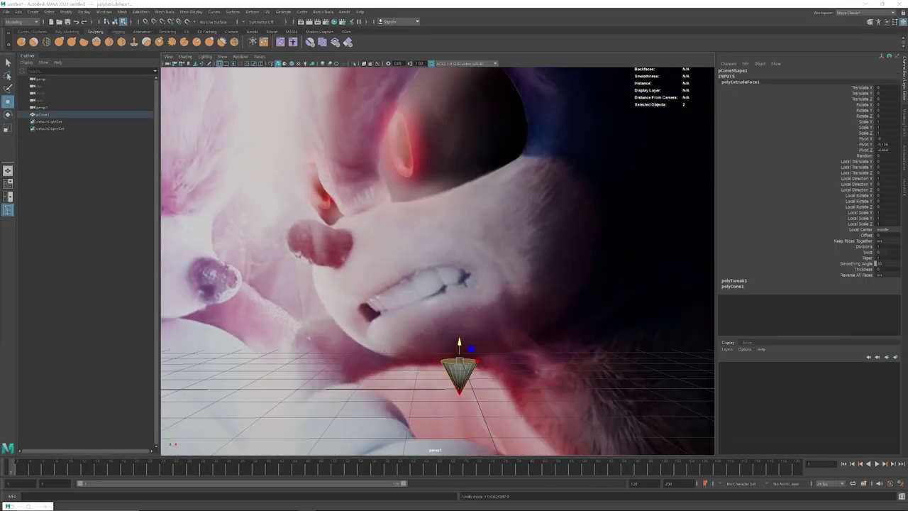
Bevel and scale the cone's edges to shape it into a long, smoothly tapered pointed tooth.
key(ctrl+b)
key(r)
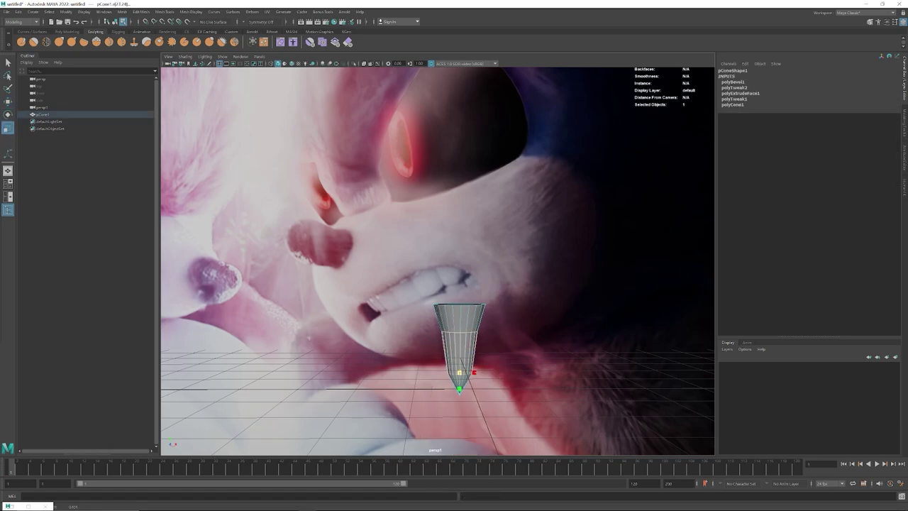
scroll(438, 261, up, 5)
key(ctrl+b)
key(ctrl+b)
scroll(438, 261, down, 5)
key(F8)
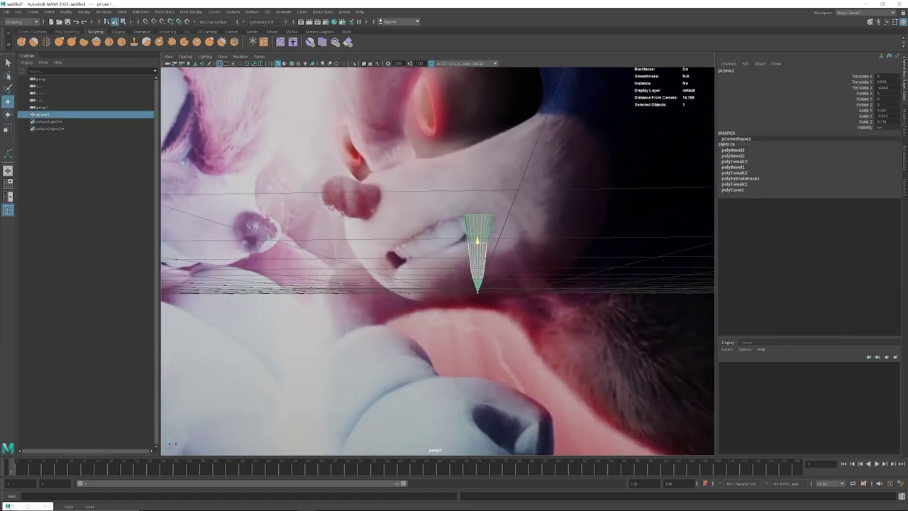
Duplicate the tooth several times to make an evenly spaced row.
key(ctrl+d)
key(shift+d)
key(shift+d)
key(shift+d)
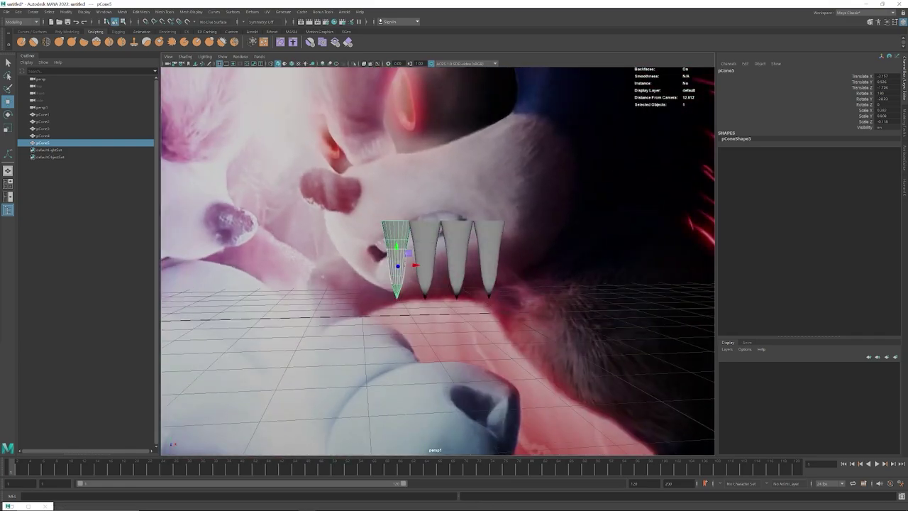
Create a polygon cube around the row of teeth and shape it as an open mouth box.
click(33, 11)
click(149, 34)
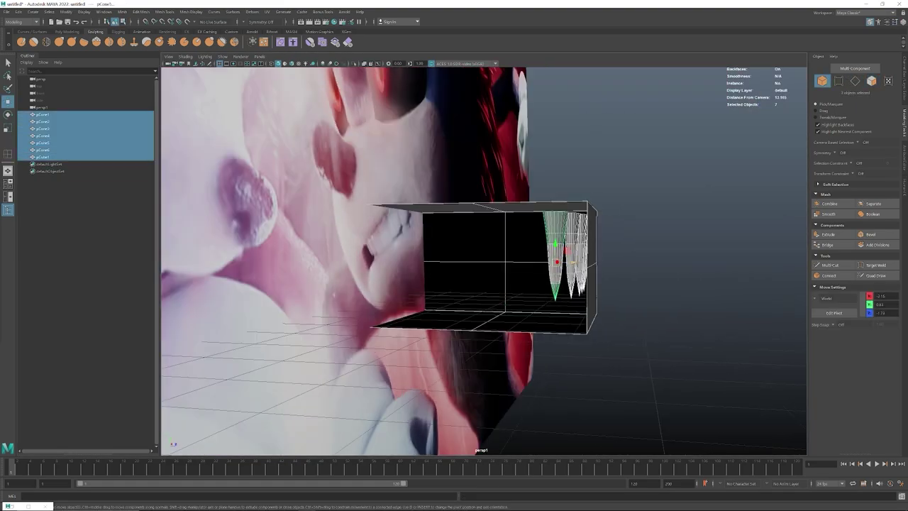
right_click(495, 293)
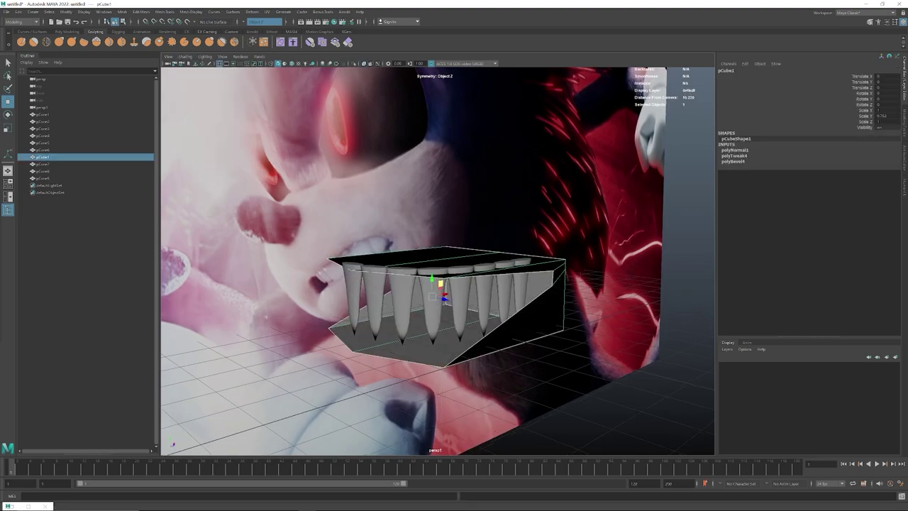
Extrude the mouth box's open border edges with Extrude Edge to form thick upper and lower rims around the teeth.
click(551, 294)
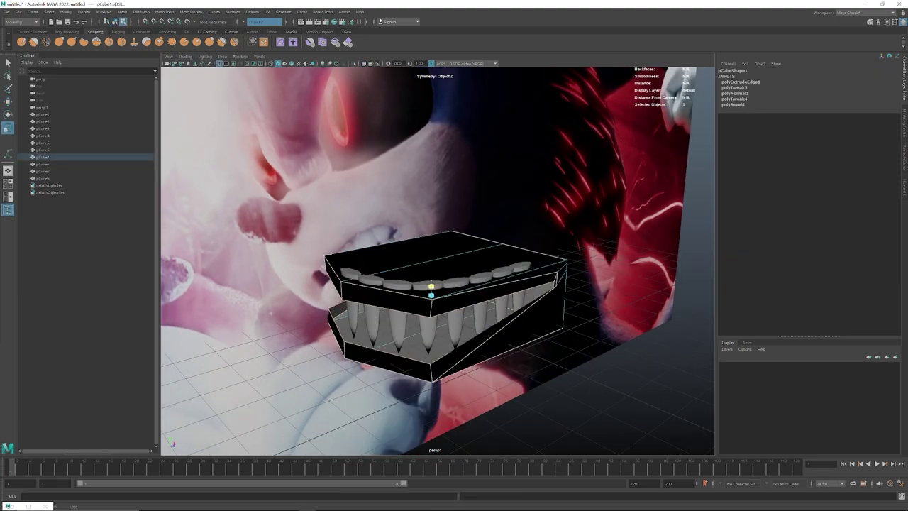
shift+right_click(468, 275)
click(466, 296)
shift+right_click(558, 278)
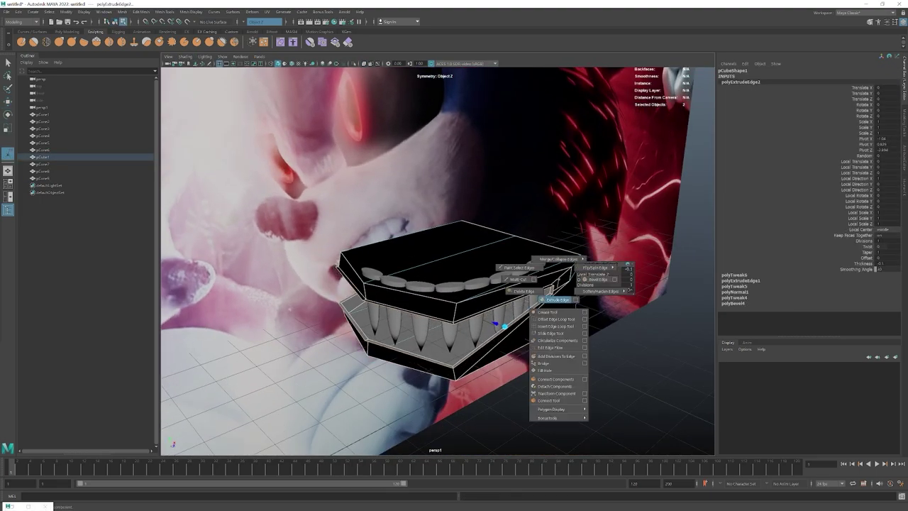
drag(434, 294, 528, 266)
drag(435, 284, 454, 291)
right_click(416, 284)
click(365, 287)
right_click(451, 314)
Group the side teeth and mirror one copy of the group using Duplicate Special with a Z scale of -1.
drag(42, 117, 43, 153)
key(ctrl+g)
click(17, 12)
click(98, 122)
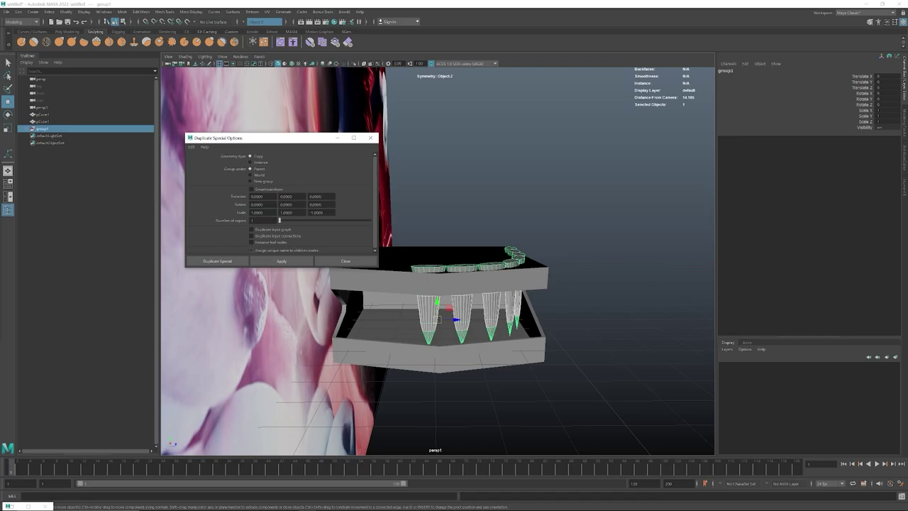
click(42, 121)
drag(425, 284, 454, 284)
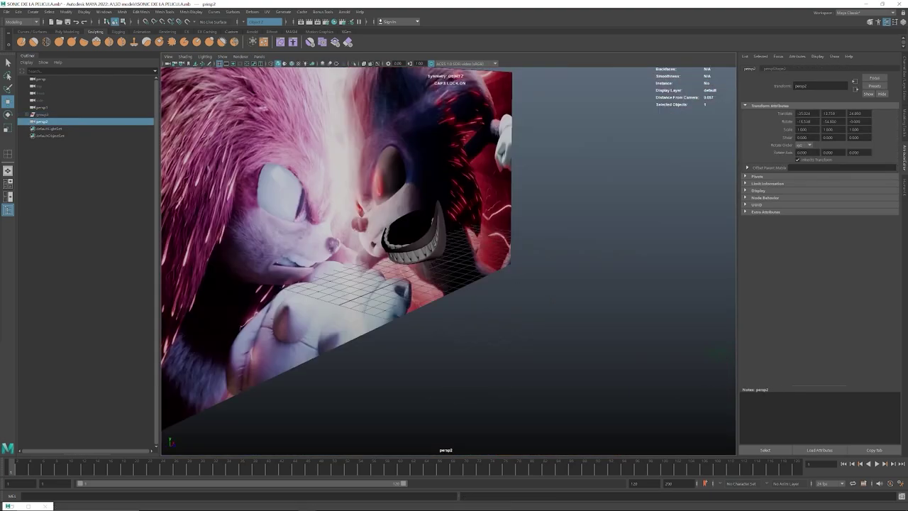
Render the finished mouth model from the persp1 camera in Arnold RenderView.
click(429, 47)
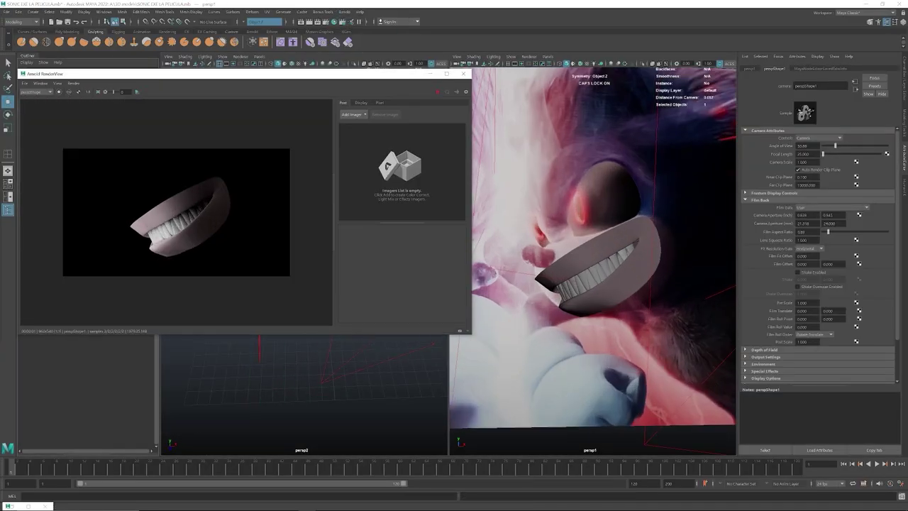
click(369, 131)
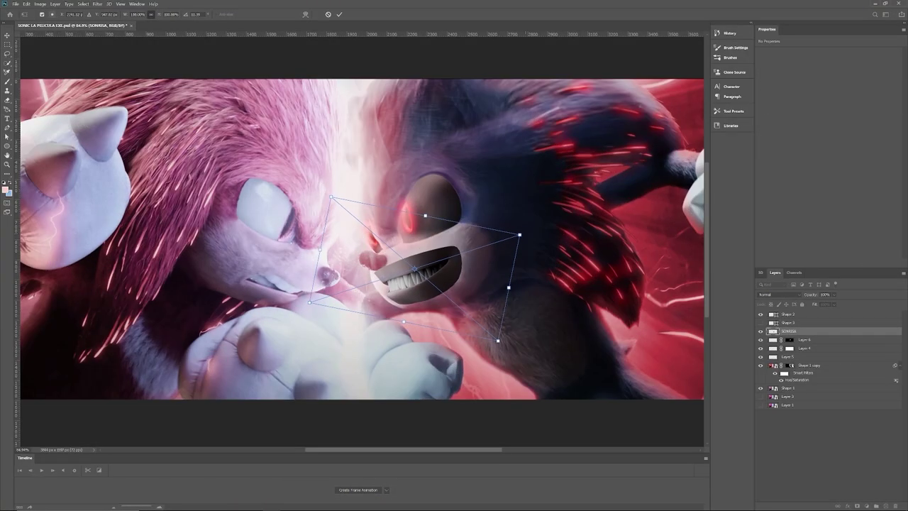
Return to Photoshop, place the rotated SONRISA render over the blue character's mouth, and apply a Brightness/Contrast adjustment to it.
key(Return)
click(40, 4)
click(212, 22)
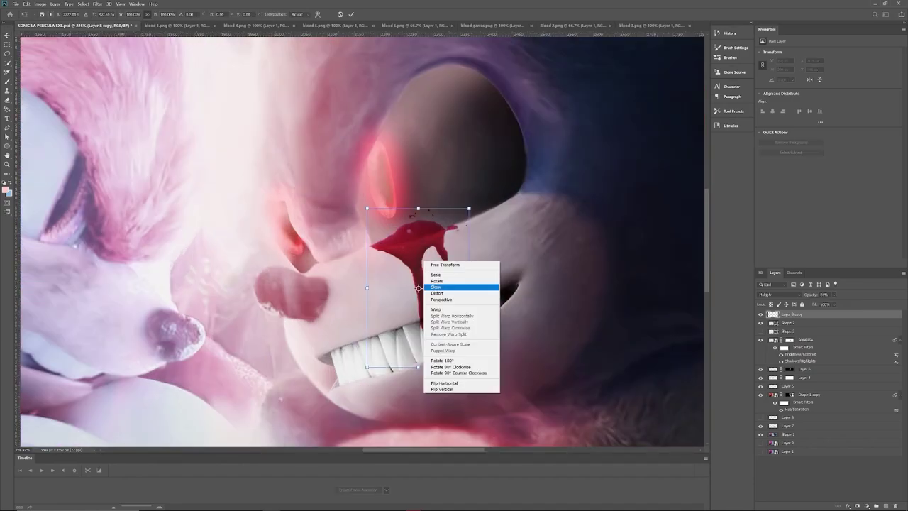
Skew the blood drip to follow the near eye's lower edge, and collect the drips in the masked Group 1.
click(461, 287)
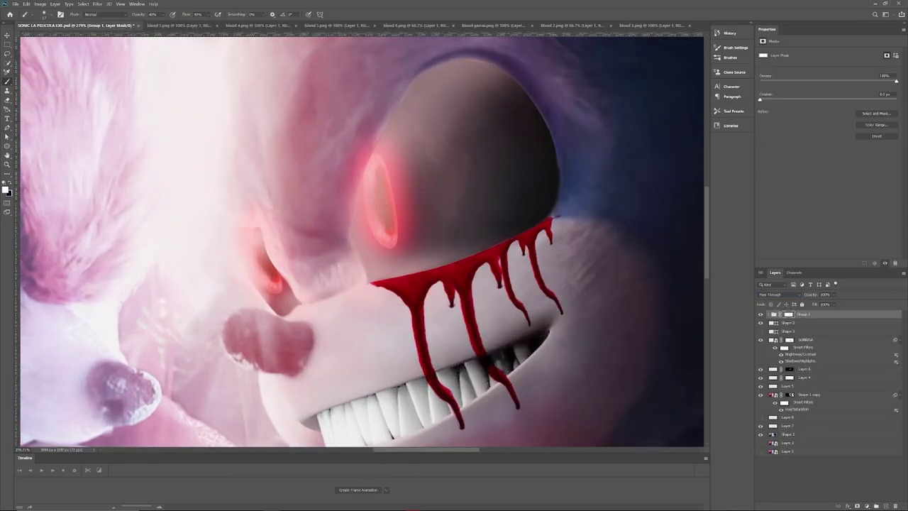
key(ctrl+0)
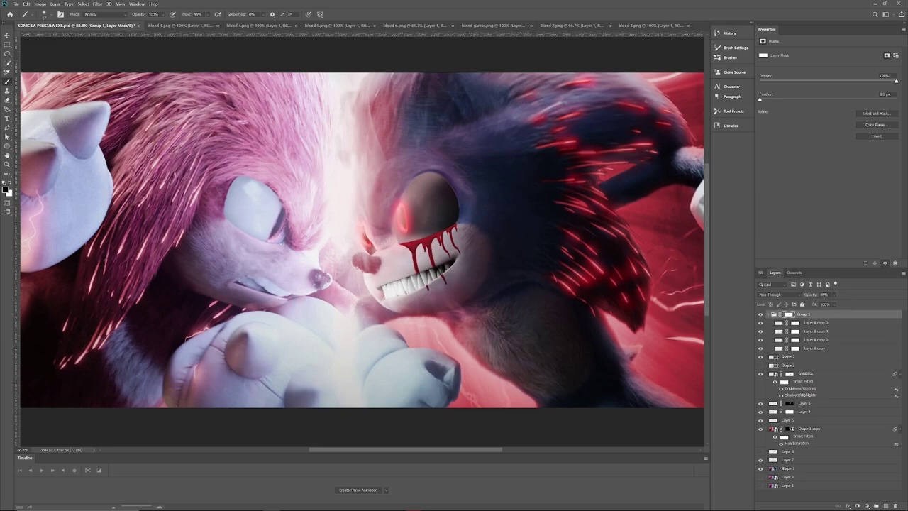
Darken and desaturate the blood drips with a Hue/Saturation smart filter, and change Group 1's blend mode.
key(alt+i)
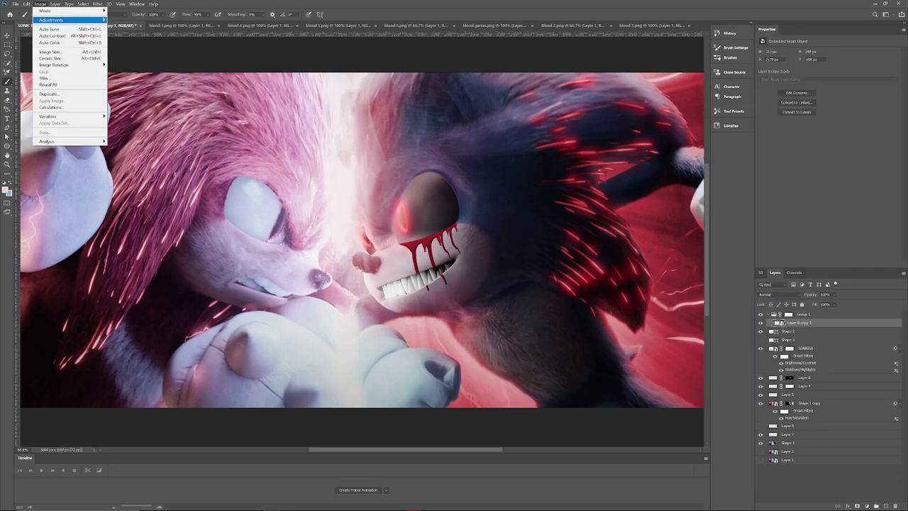
key(ctrl+u)
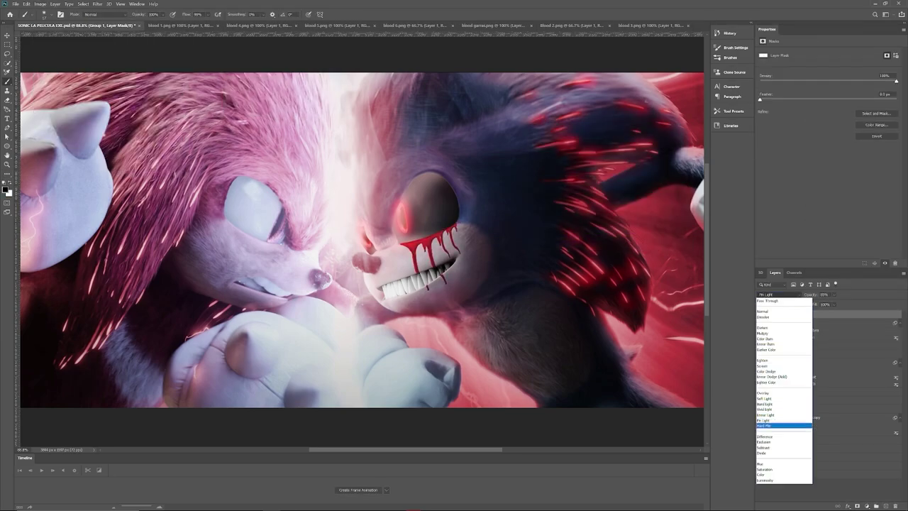
key(Up)
key(Up)
key(Up)
key(Return)
double_click(785, 337)
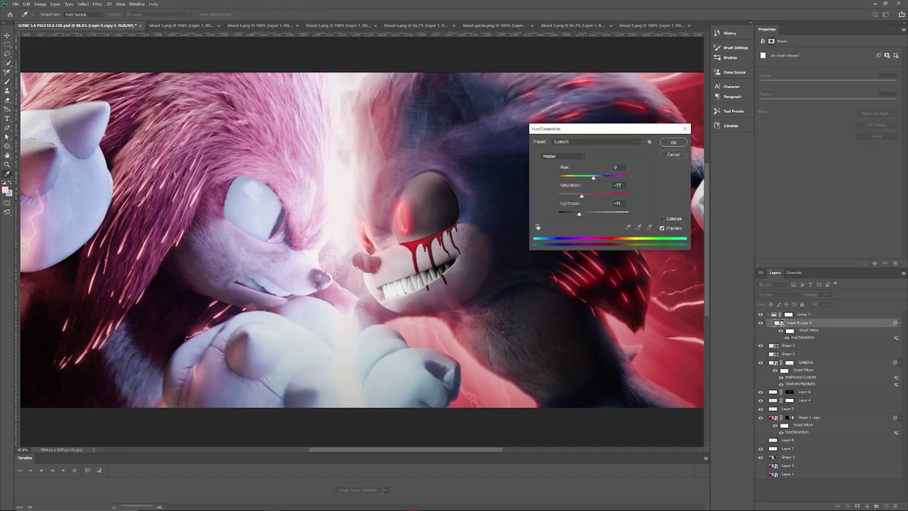
key(Return)
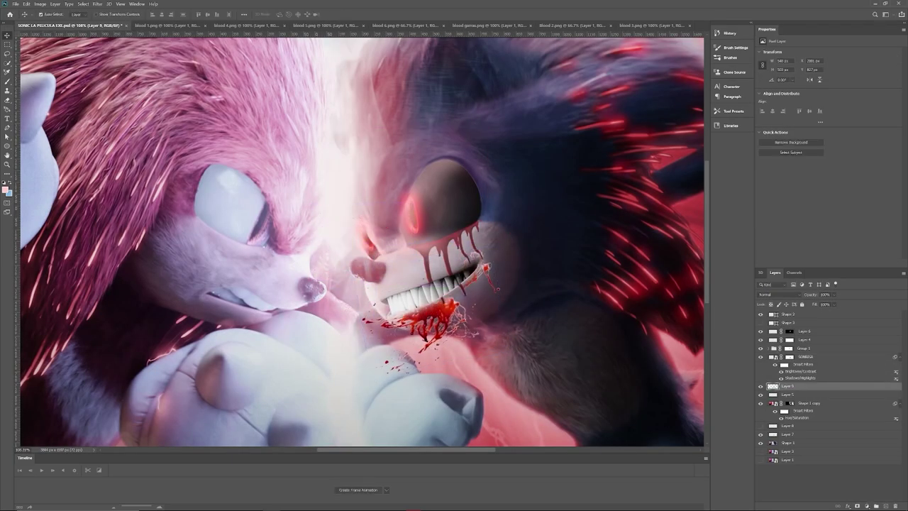
Set the blood splatter layer to Multiply, transform it over the corner of the mouth, and move it above SONRISA.
click(777, 294)
click(773, 319)
key(ctrl+t)
drag(551, 313, 579, 321)
key(Return)
key(ctrl+bracketright)
key(ctrl+minus)
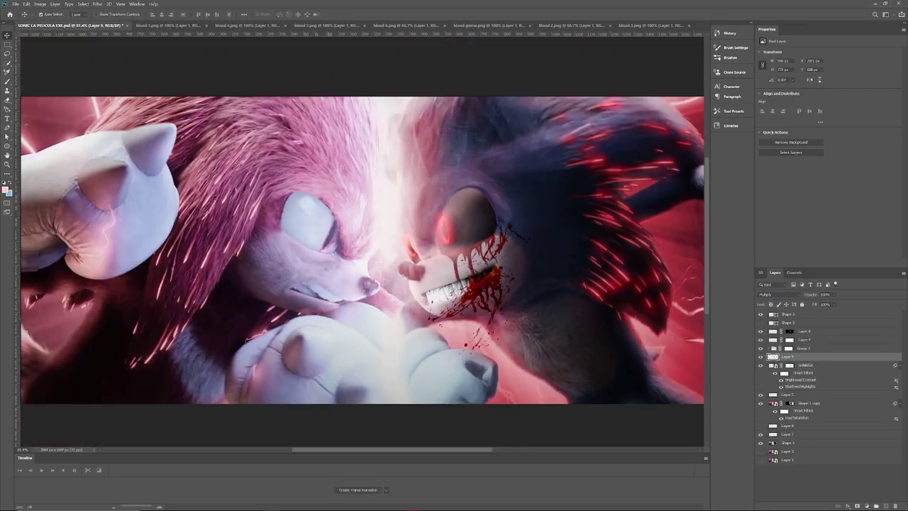
Hide the splatter with a black mask on Layer 9 and brush the blood back in along the mouth and cheek.
key(b)
drag(489, 283, 440, 320)
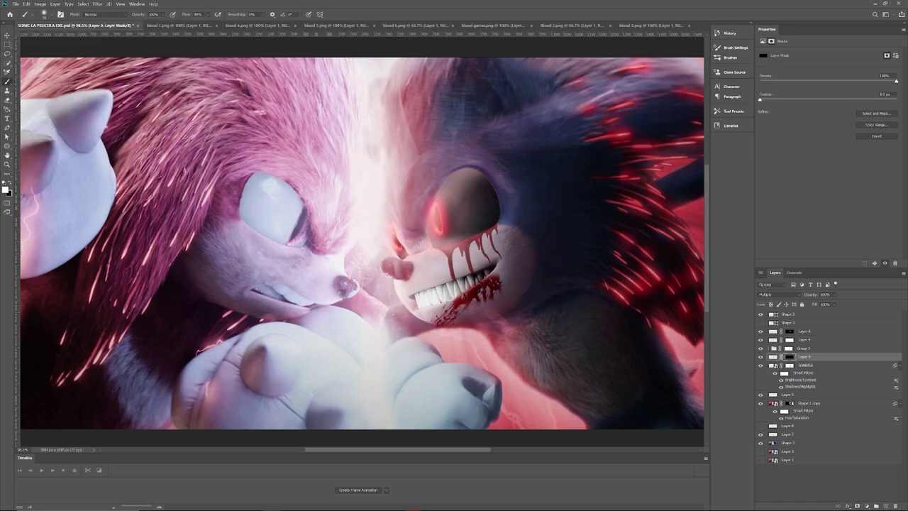
key(ctrl+minus)
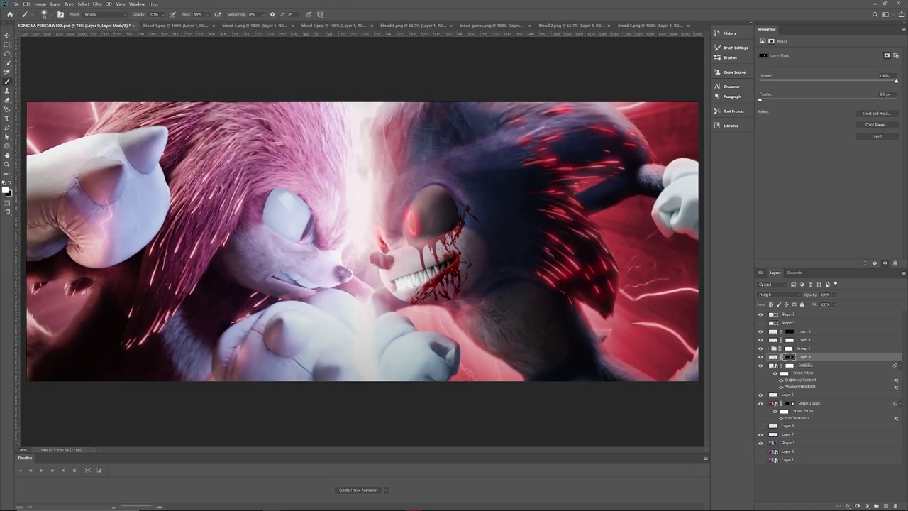
key(ctrl+plus)
Transform a copy of the blood splatter and reveal it through its mask along the chin and front of the mouth.
right_click(421, 253)
click(456, 419)
key(x)
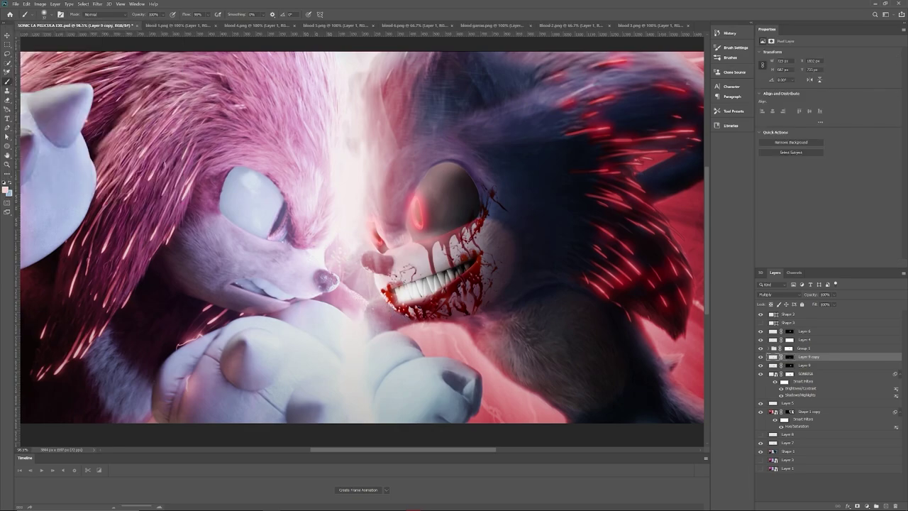
Duplicate the masked Layer 9 copy blood splatter and touch up its blood along the mouth and chin.
click(45, 14)
key(ctrl+j)
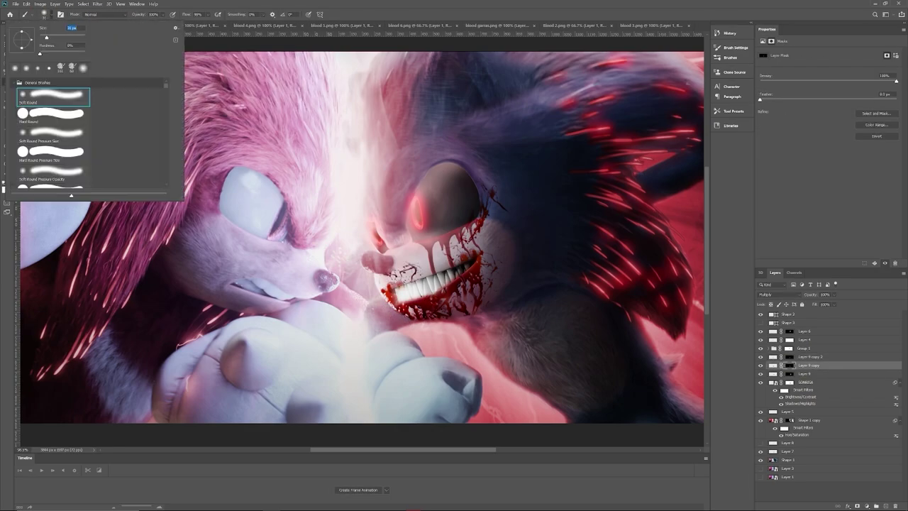
key(Escape)
scroll(393, 291, up, 5)
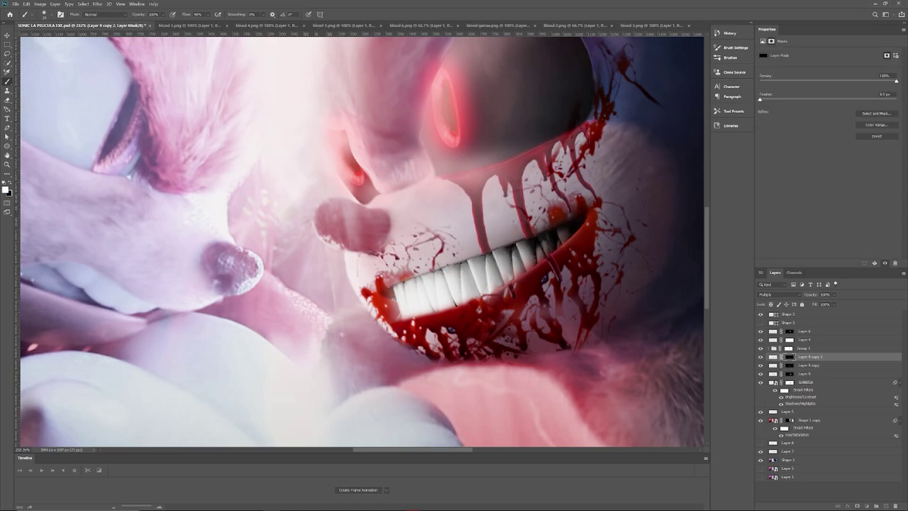
key(alt+bracketleft)
key(ctrl+0)
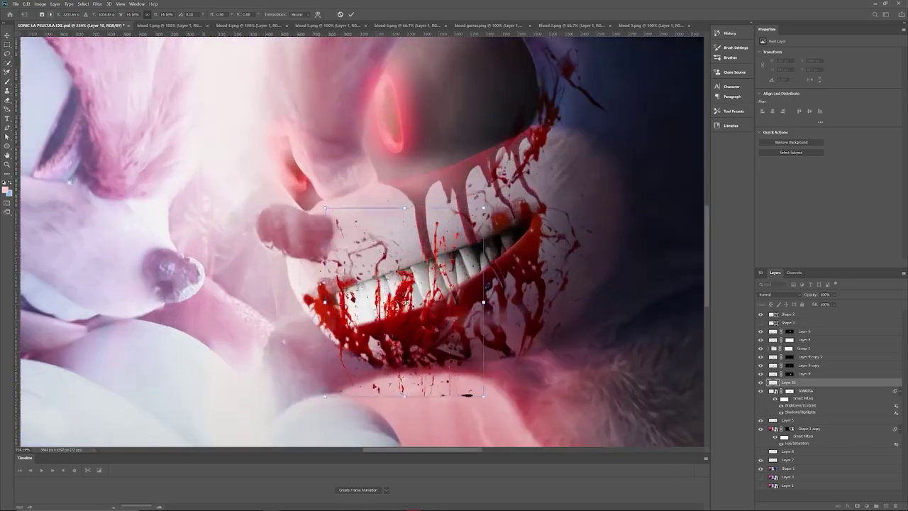
Move another blood splatter onto the front of the toothy mouth and change the blend mode of its masked copy.
click(779, 294)
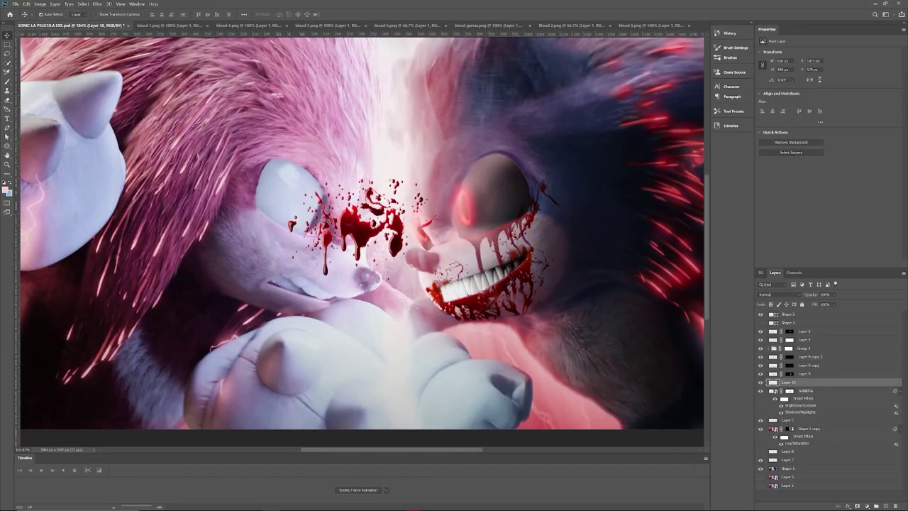
drag(362, 227, 466, 304)
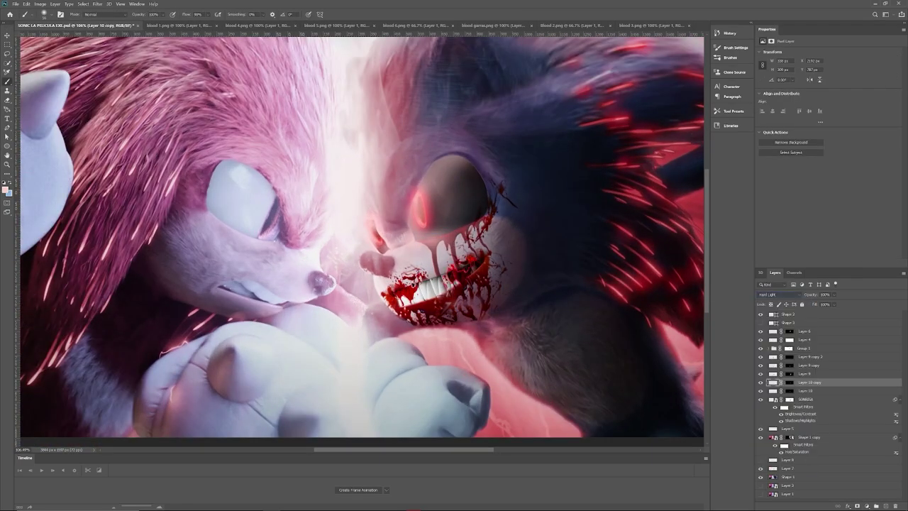
click(763, 317)
Warp the claw-scratch wound to follow the dark character's chest and change its blend mode.
key(ctrl+t)
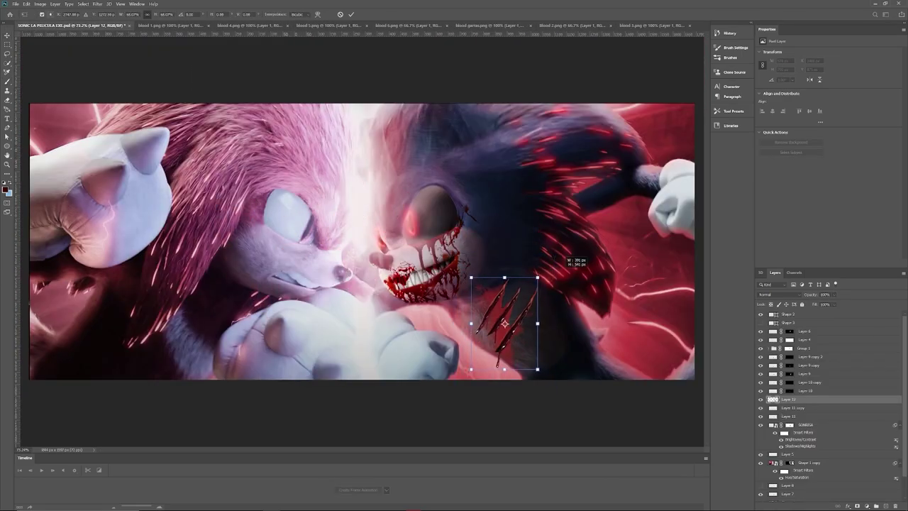
right_click(530, 317)
click(546, 362)
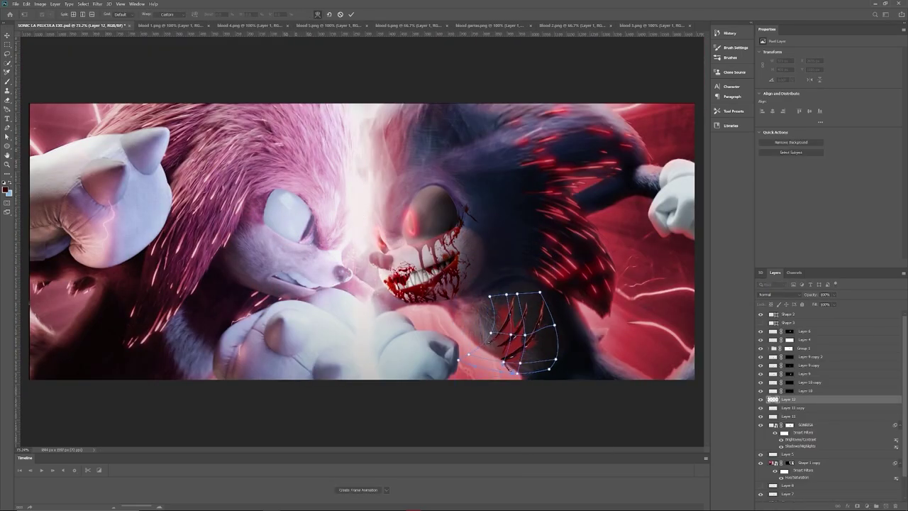
key(Return)
click(779, 293)
click(764, 387)
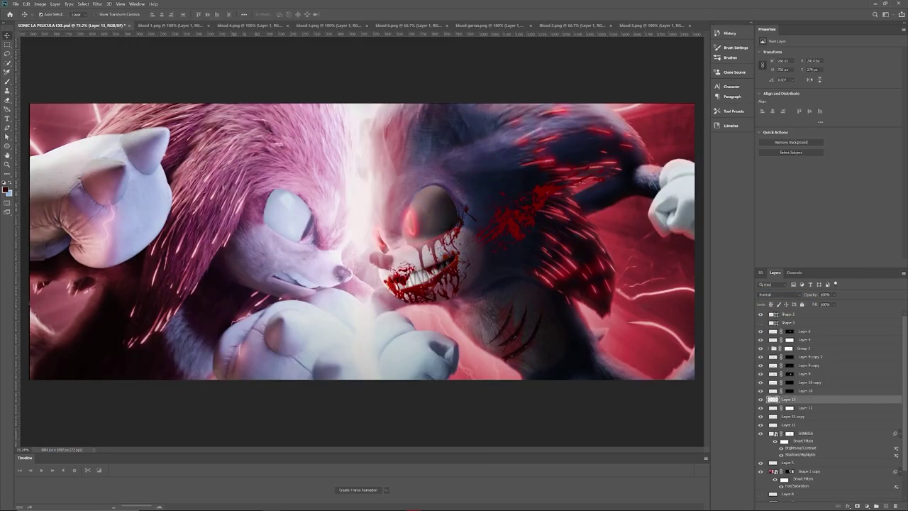
Set the blood splatter on the dark character's back to Overlay and move it beneath the Shape 1 copy layer.
click(779, 294)
click(766, 371)
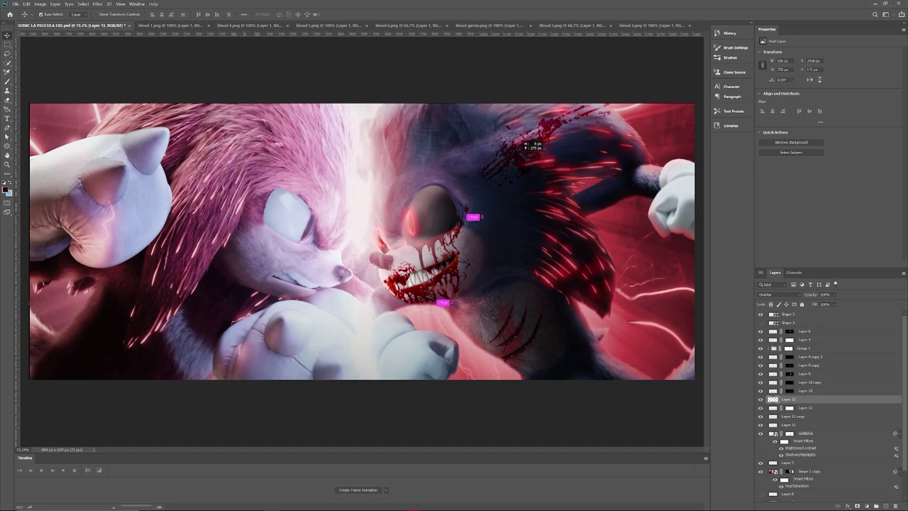
key(ctrl+bracketleft)
key(ctrl+bracketleft)
key(ctrl+bracketleft)
key(ctrl+bracketleft)
key(ctrl+bracketleft)
key(ctrl+bracketleft)
Warp the Overlay blood splatter to follow the curve of the back and upper quills.
key(ctrl+t)
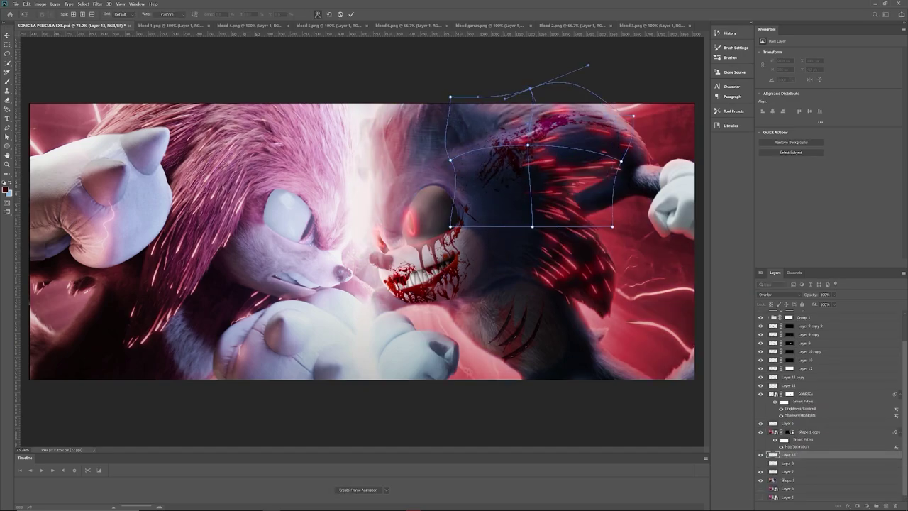
key(Return)
scroll(361, 241, down, 3)
scroll(362, 241, up, 3)
Duplicate the back's blood splatter, setting the copy to 30% opacity with a different blend mode.
key(ctrl+j)
click(778, 293)
key(3)
key(0)
click(779, 293)
click(770, 426)
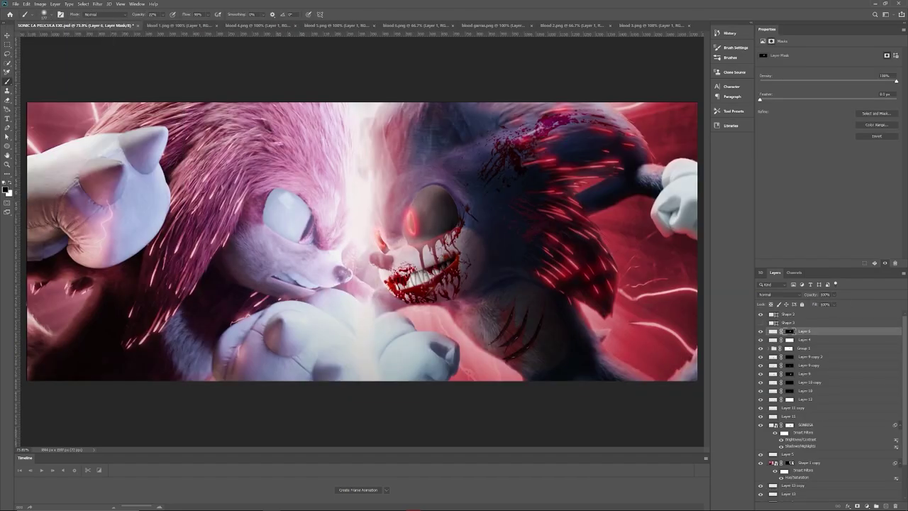
Paste a blood splatter in Multiply mode over the lower spiked glove and mask away the blood outside it.
key(ctrl+v)
key(ctrl+t)
drag(452, 180, 683, 220)
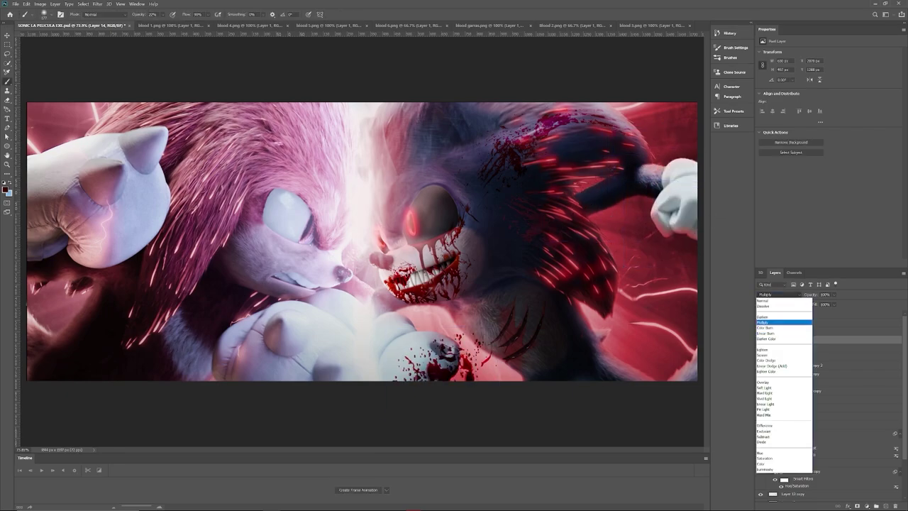
click(773, 316)
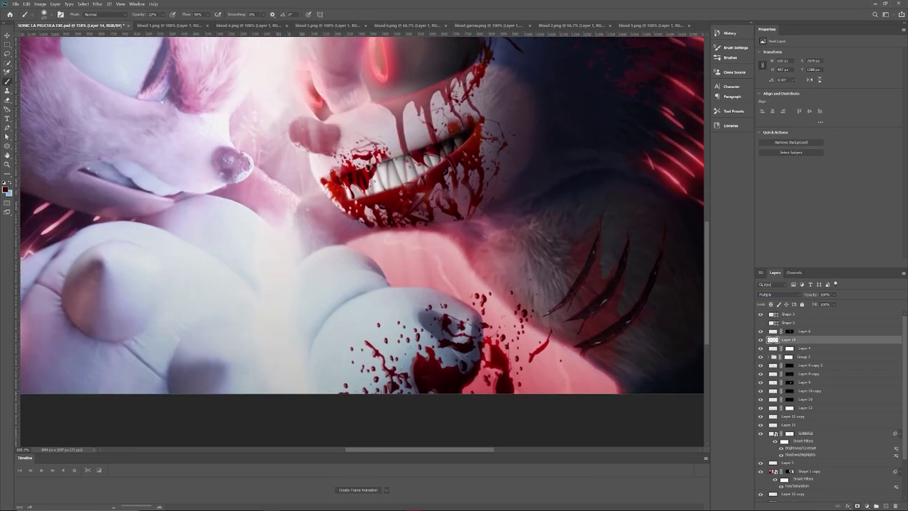
key(b)
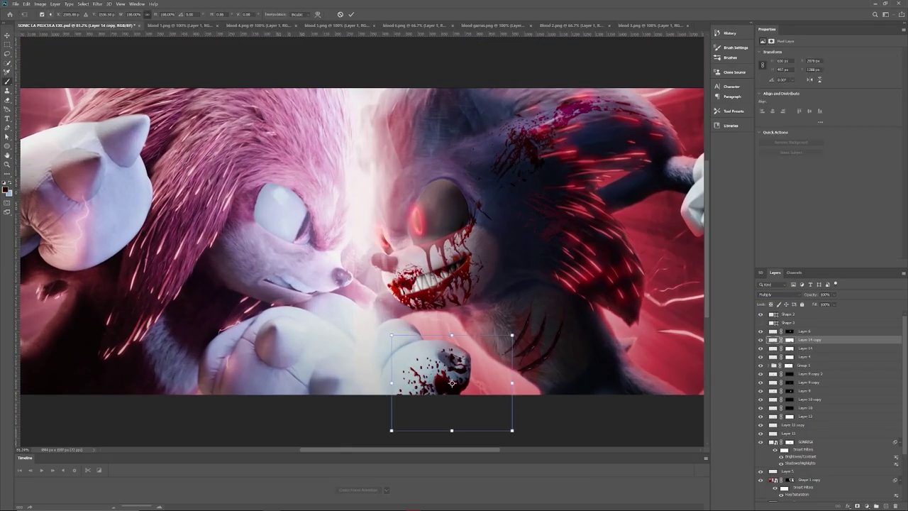
Warp a copy of the glove's blood splatter onto the neighbouring knuckle and change its blend mode.
right_click(424, 350)
click(437, 399)
scroll(354, 383, up, 3)
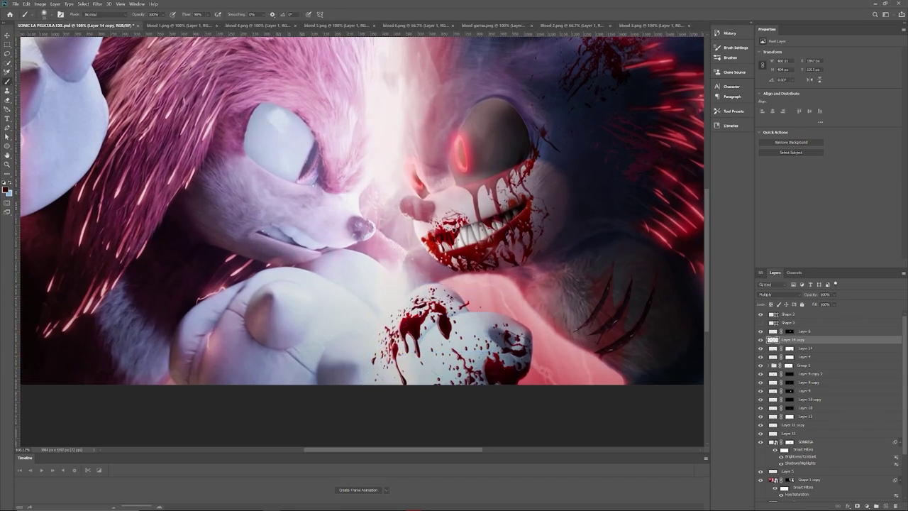
click(779, 294)
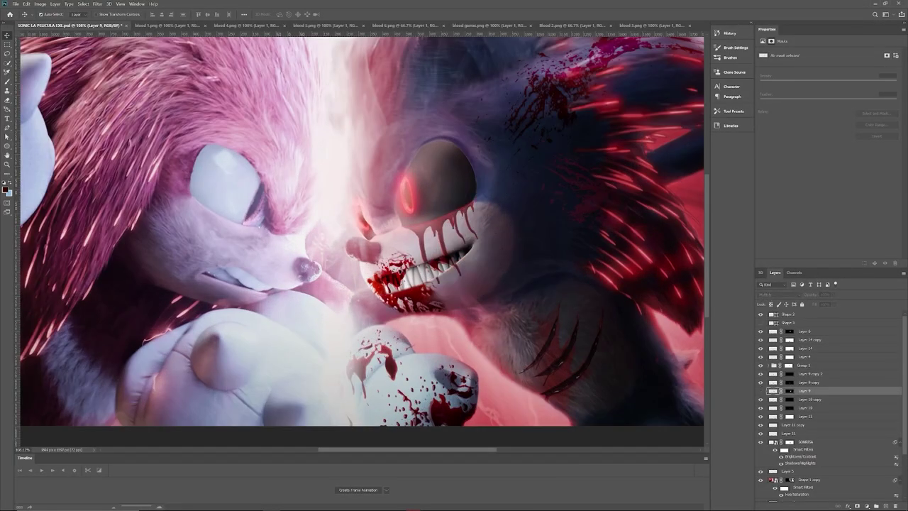
Darken the blood around the mouth with an image adjustment and set Layer 10 to Color Burn.
click(40, 4)
click(178, 53)
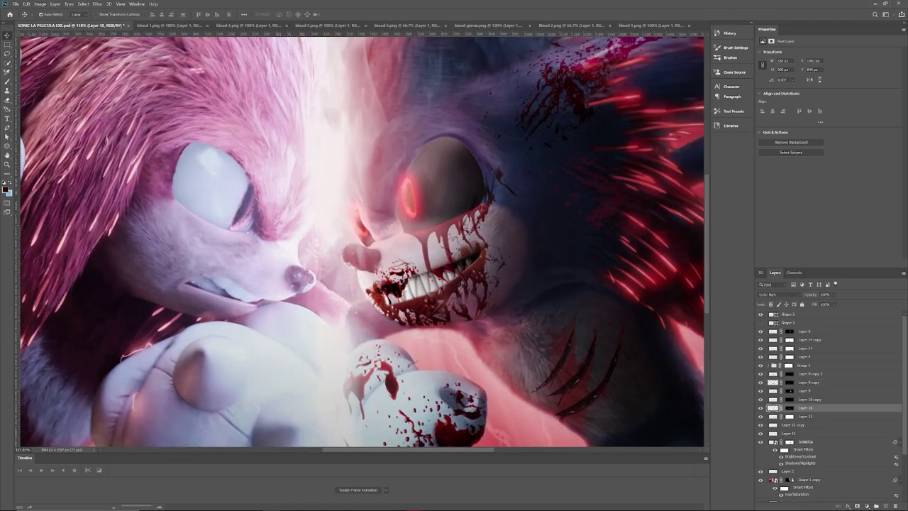
click(779, 293)
click(766, 403)
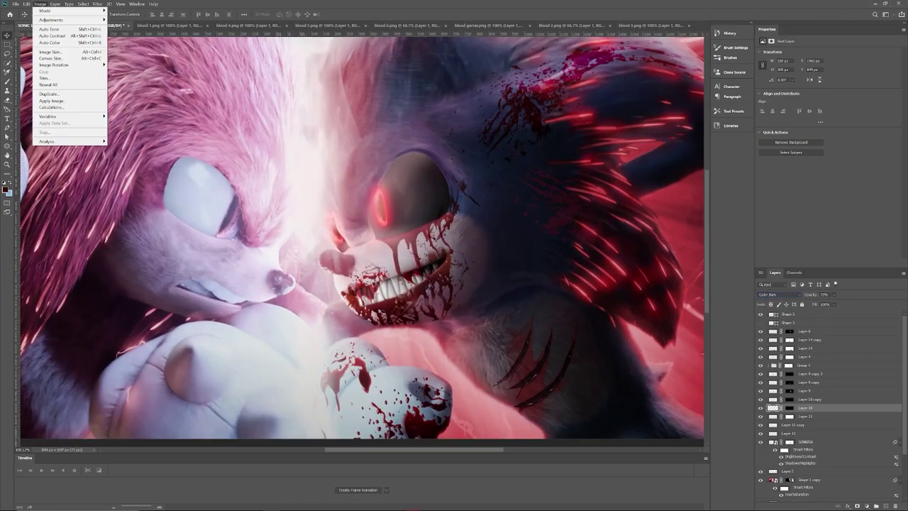
Adjust the mouth blood's hue and saturation, and set the Layer 10 copy 2 splatter to Vivid Light.
key(ctrl+u)
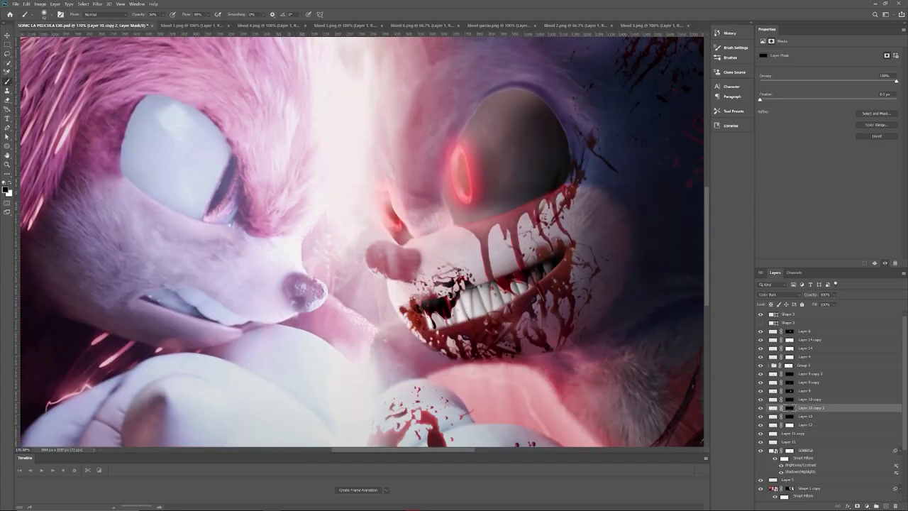
click(778, 294)
click(805, 415)
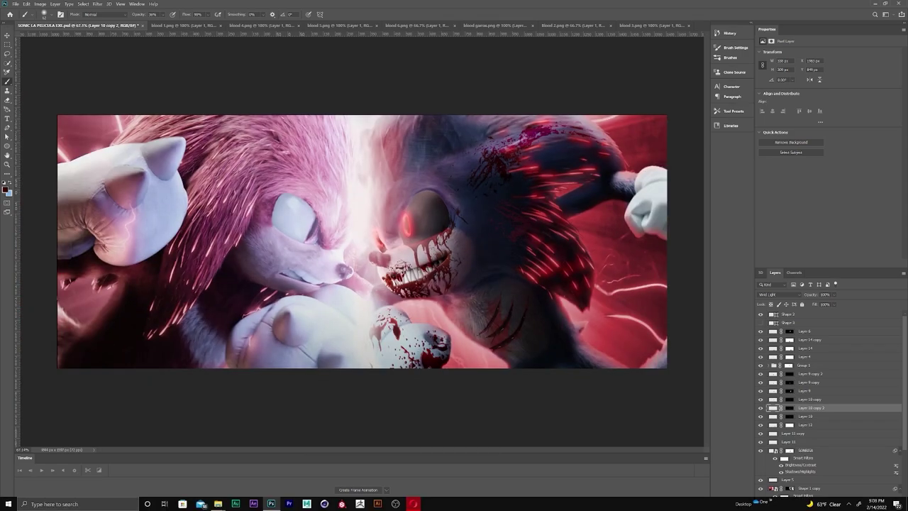
Recolour the pasted lightning red with a Hue of +152 and place a copy hidden behind a black mask.
key(ctrl+u)
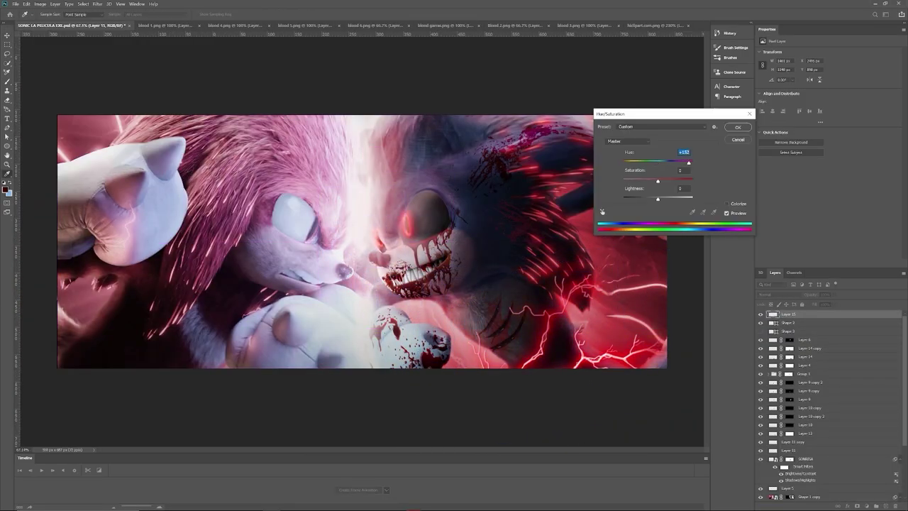
click(778, 293)
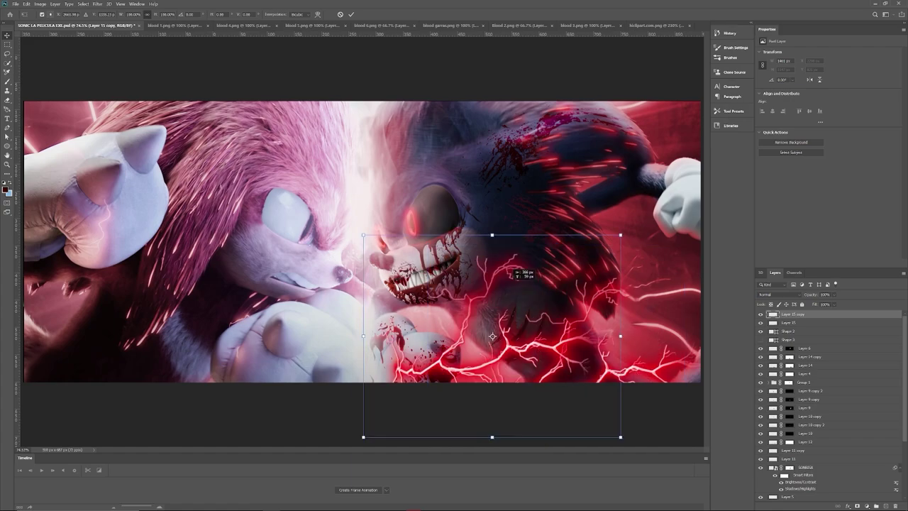
drag(638, 142, 521, 119)
key(Return)
alt+click(857, 505)
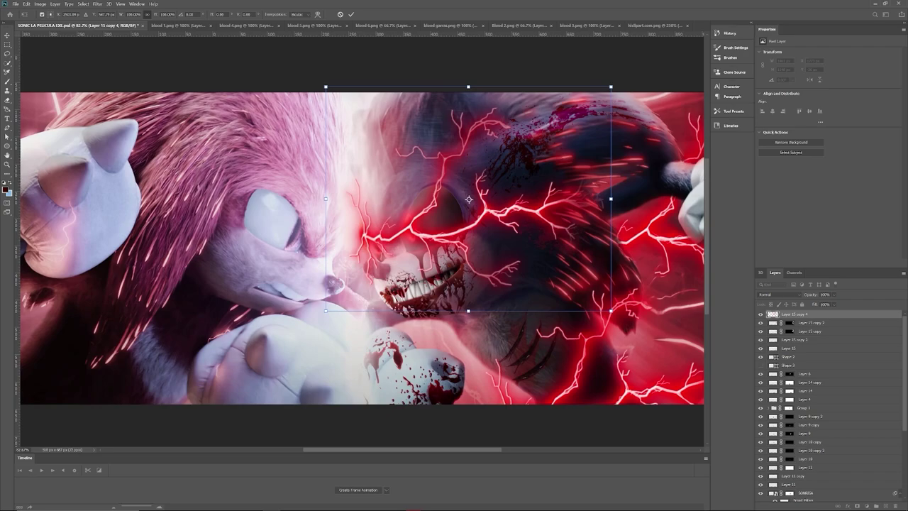
Set the lightning copy over the face to Pin Light and warp it so the bolts branch out of the eye.
click(778, 293)
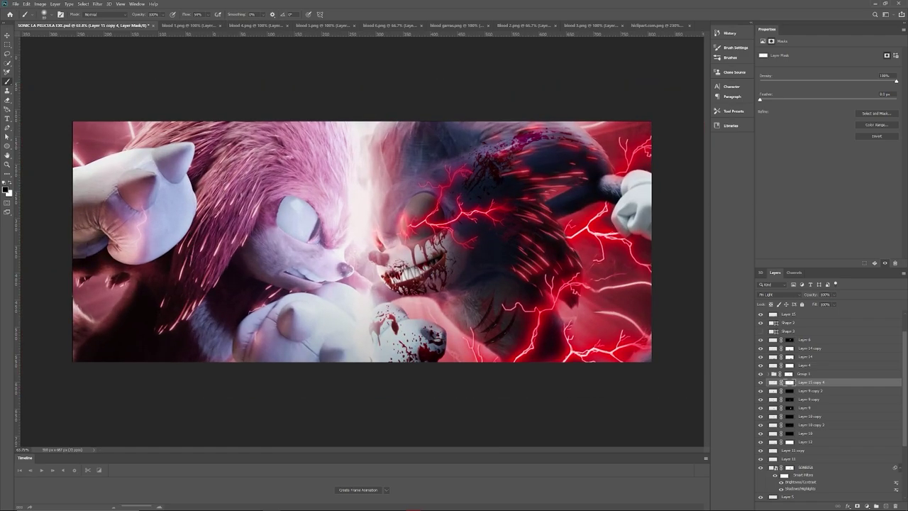
key(ctrl+t)
right_click(465, 224)
click(482, 264)
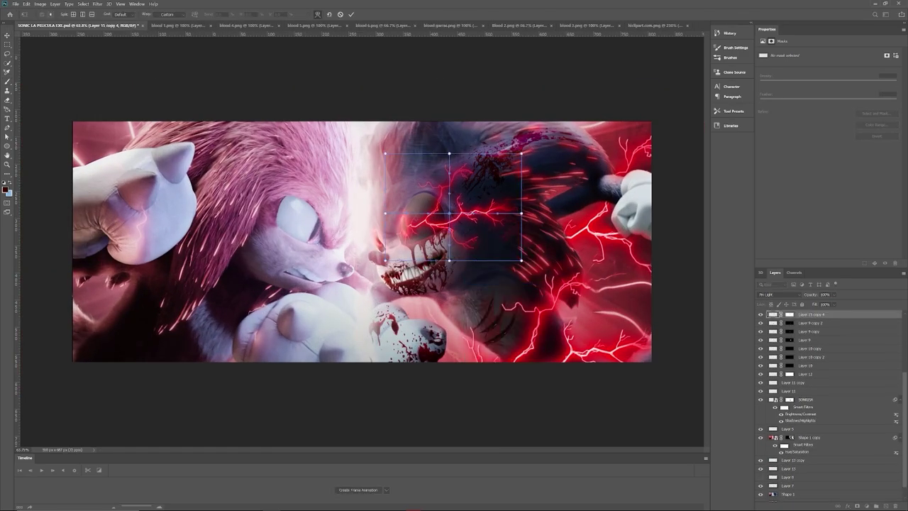
key(Return)
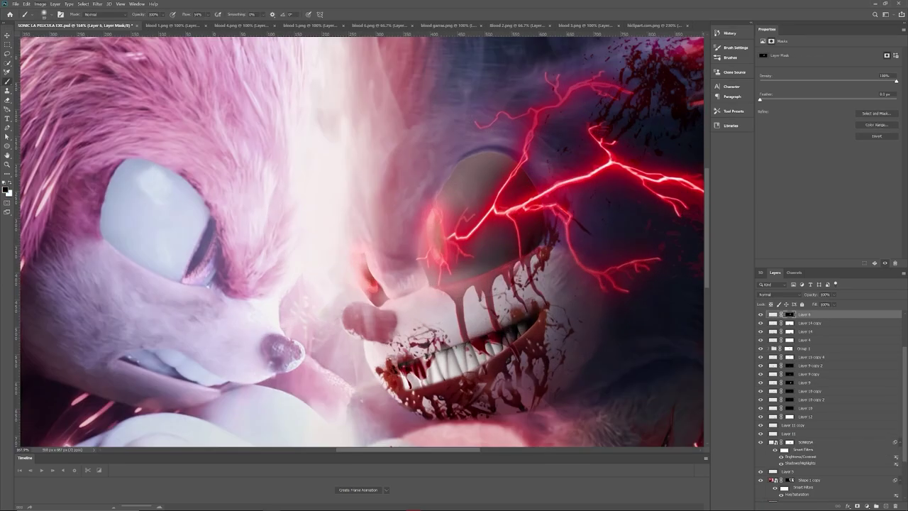
Brush Layer 6's mask around the glowing eye at 50% and 33% opacity.
scroll(482, 142, up, 1)
key(5)
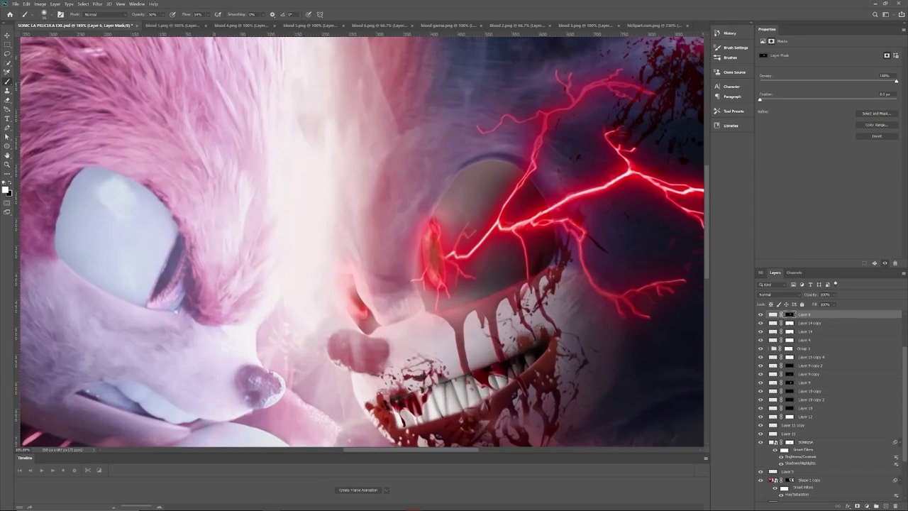
key(x)
key(3)
key(3)
key(ctrl+0)
scroll(308, 213, up, 7)
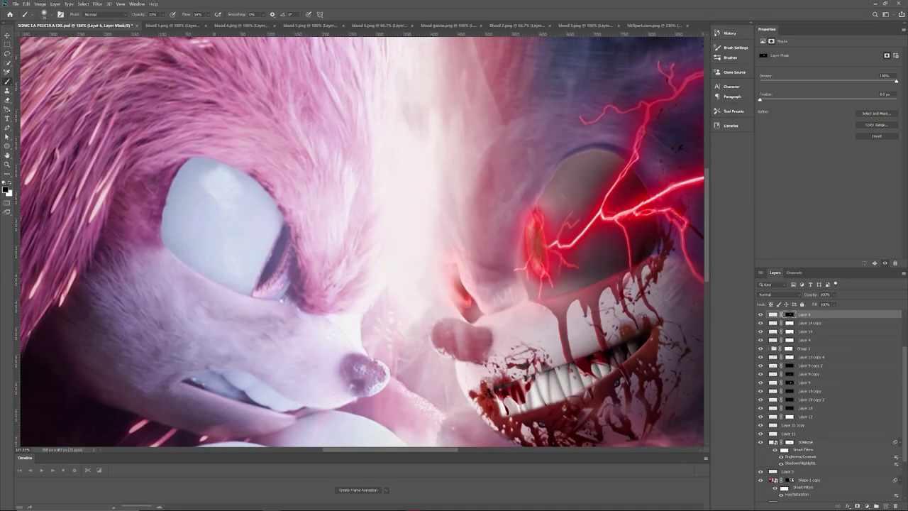
Draw a pointed red rim-light shape along the front edge of the dark character's eye with the Pen tool.
key(ctrl+0)
scroll(426, 206, up, 10)
key(p)
click(406, 239)
click(421, 276)
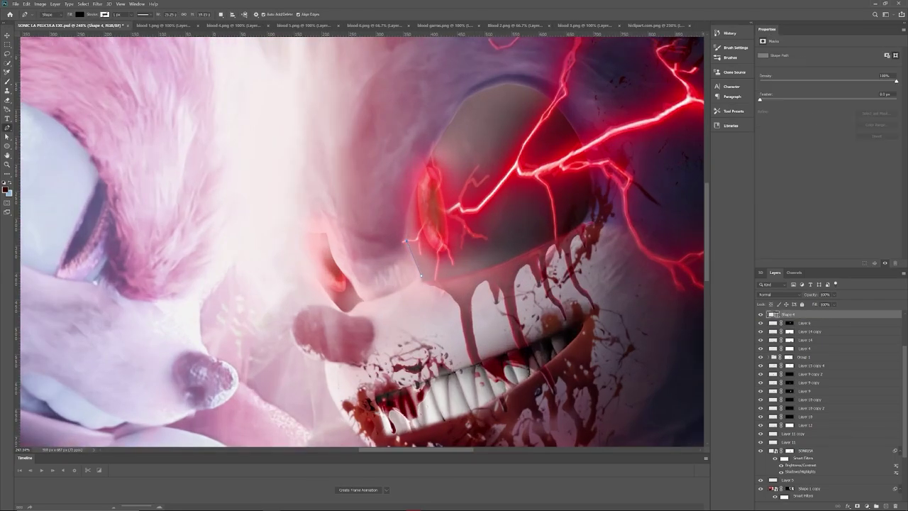
Soften the red rim shape with a Gaussian Blur and add a glow layer effect.
click(97, 4)
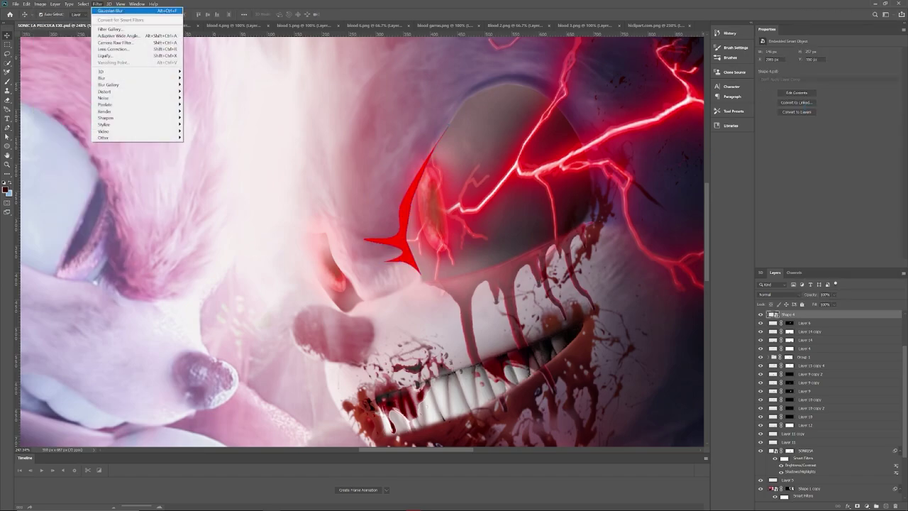
click(113, 10)
double_click(801, 315)
click(823, 245)
Try the rim shape in Saturation mode at 29% opacity and undo back to its plain red form.
key(shift+alt+t)
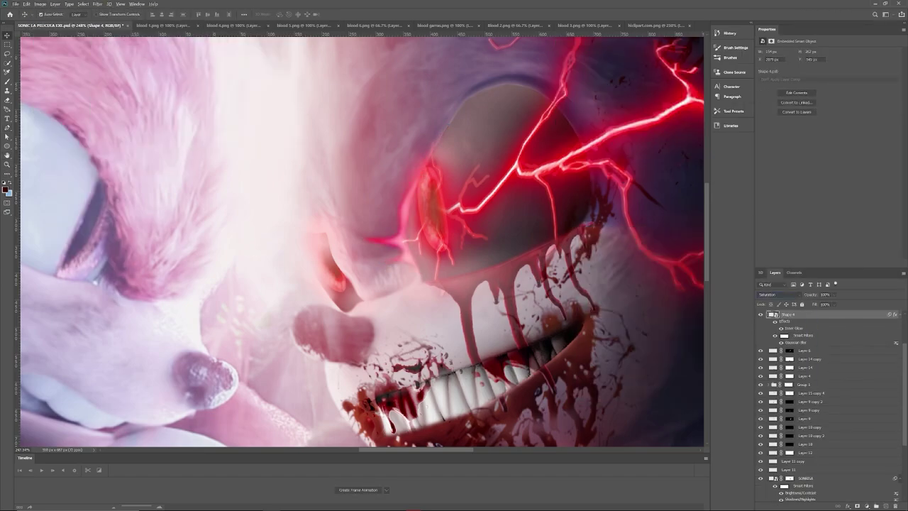
key(ctrl+0)
key(2)
key(9)
scroll(518, 149, up, 10)
key(ctrl+z)
key(ctrl+z)
key(ctrl+z)
key(ctrl+z)
key(ctrl+z)
Extend the red rim shape further up the eye's edge and reapply its blur and glow.
key(p)
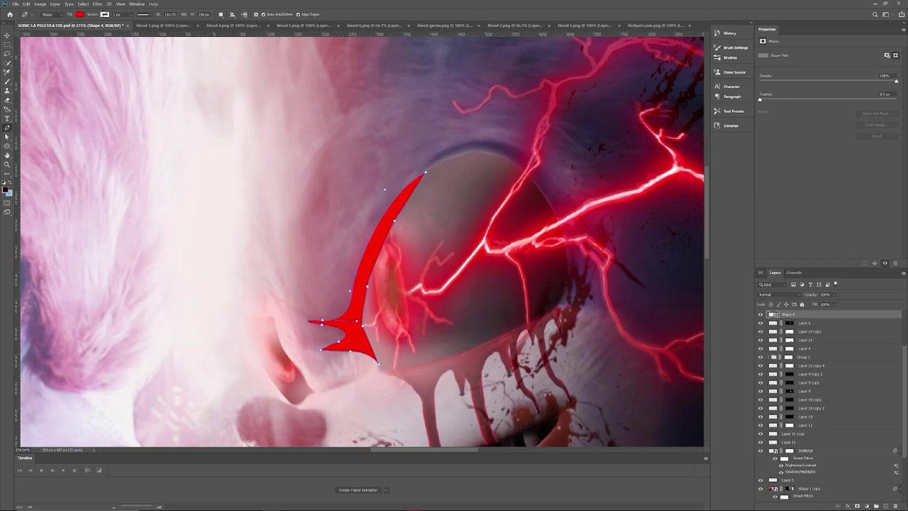
key(ctrl+shift+z)
key(ctrl+shift+z)
key(ctrl+shift+z)
key(ctrl+shift+z)
key(ctrl+shift+z)
Set the rim shape to Color Dodge at 40% opacity.
click(778, 295)
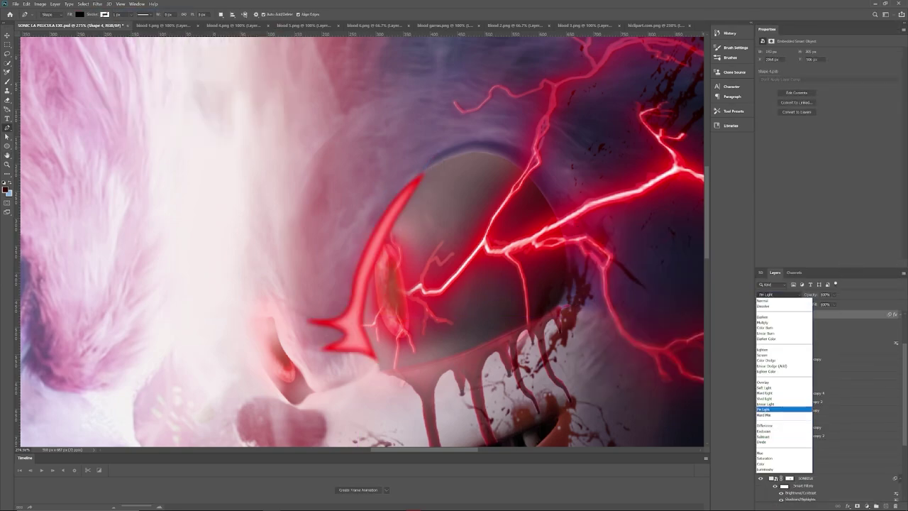
key(shift+alt+t)
key(ctrl+0)
key(4)
Duplicate the rim shape, transform the copy, and apply Gaussian Blur to it again.
key(ctrl+j)
key(ctrl+t)
key(Return)
key(ctrl+f)
Change the blend mode of the Shape 4 copy and adjust its glow effect.
click(779, 295)
double_click(794, 329)
key(Return)
double_click(794, 328)
key(Return)
Lower the original Shape 4's opacity to about 30% and refine its glow effect.
click(787, 357)
key(ctrl+0)
drag(825, 294, 836, 303)
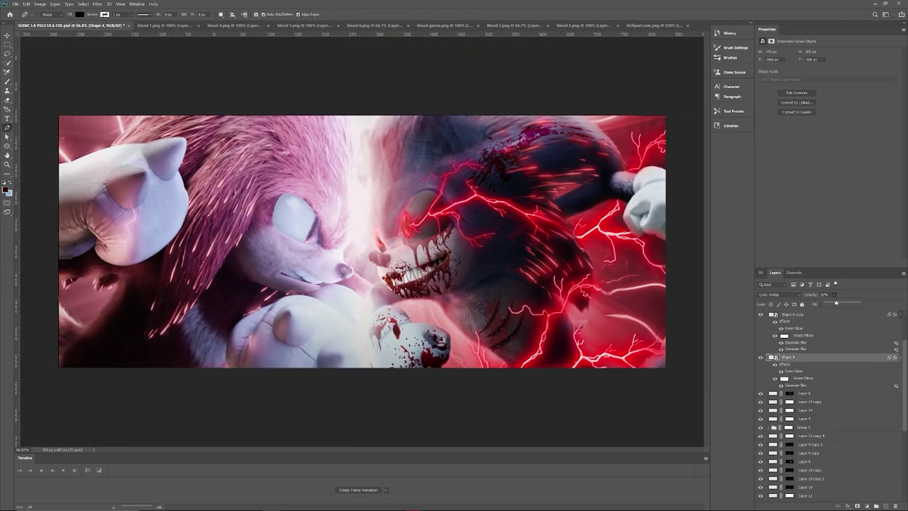
double_click(789, 370)
click(690, 283)
key(Return)
click(691, 284)
key(Return)
key(Return)
Draw a thin curved rim shape along the blue character's dark eye and apply Gaussian Blur to it.
scroll(383, 241, up, 5)
key(p)
click(421, 161)
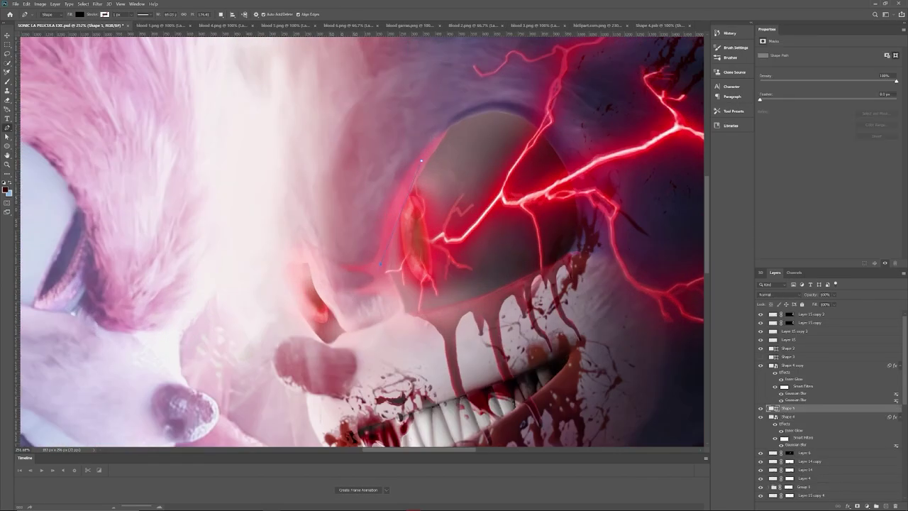
click(97, 4)
click(114, 16)
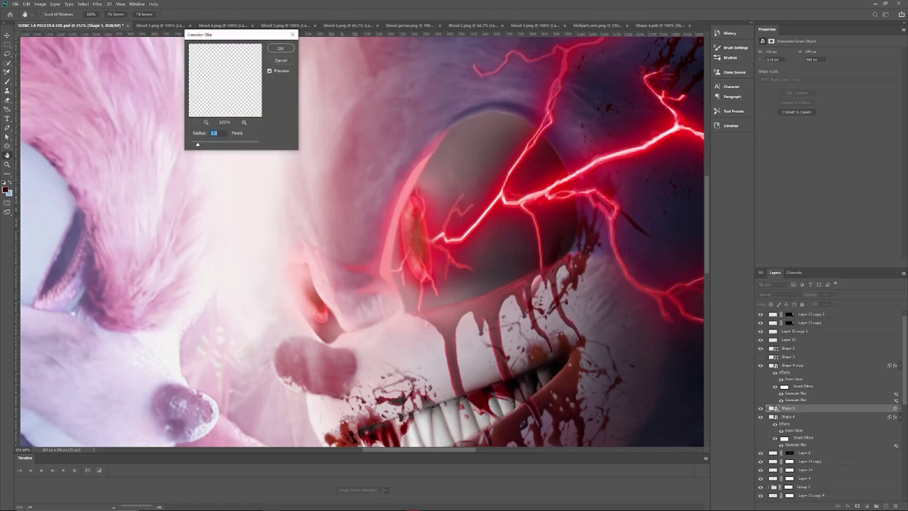
key(Return)
Add layer masks to Shape 5 and Shape 4 to blend the rim glow around the dark eye.
key(ctrl+0)
key(v)
click(375, 208)
scroll(375, 209, up, 5)
scroll(375, 209, down, 5)
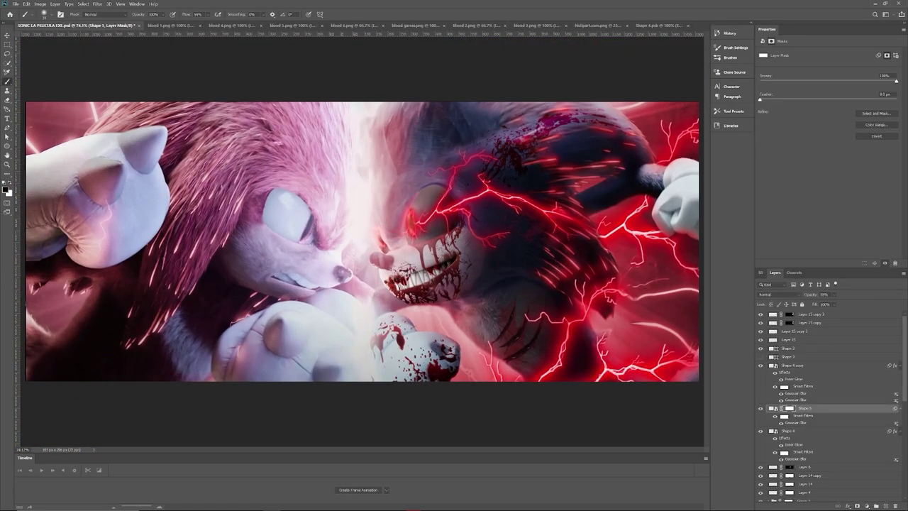
click(790, 431)
key(b)
scroll(362, 248, up, 1)
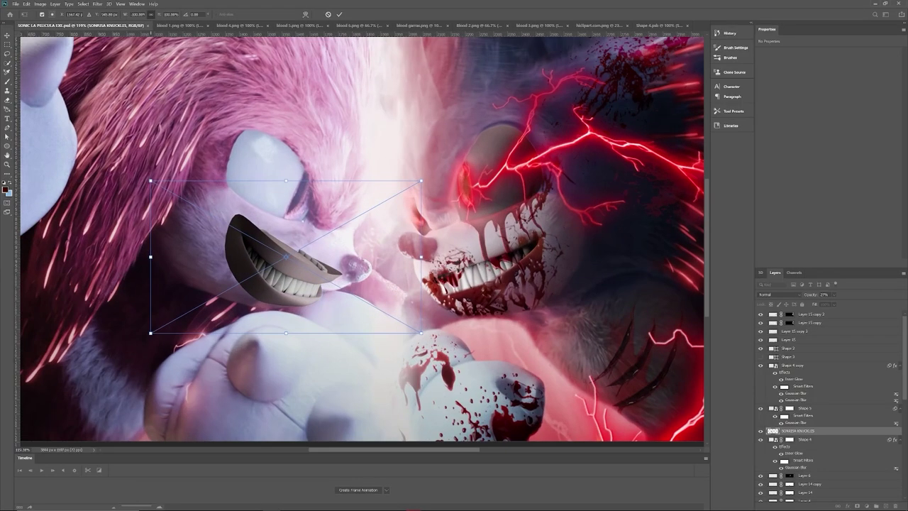
Fit the SONRISA KNUCKLES toothed grin over the red character's mouth and adjust its tones with Curves.
drag(184, 99, 162, 90)
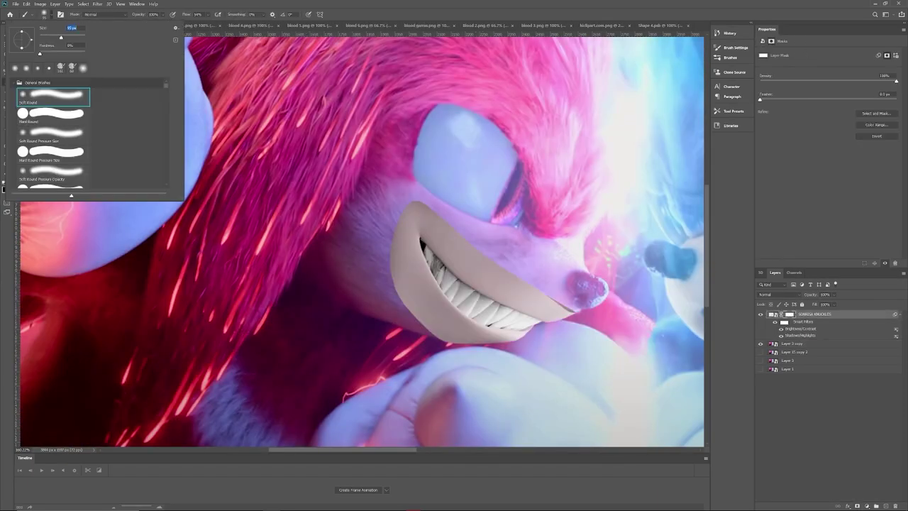
key(ctrl+m)
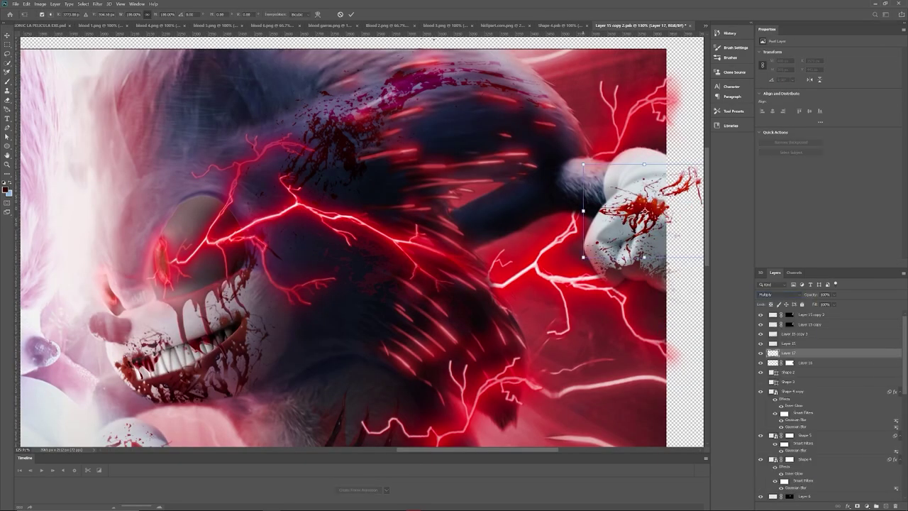
Position a blood splatter in Multiply mode over the blue character's raised fist.
drag(578, 242, 586, 227)
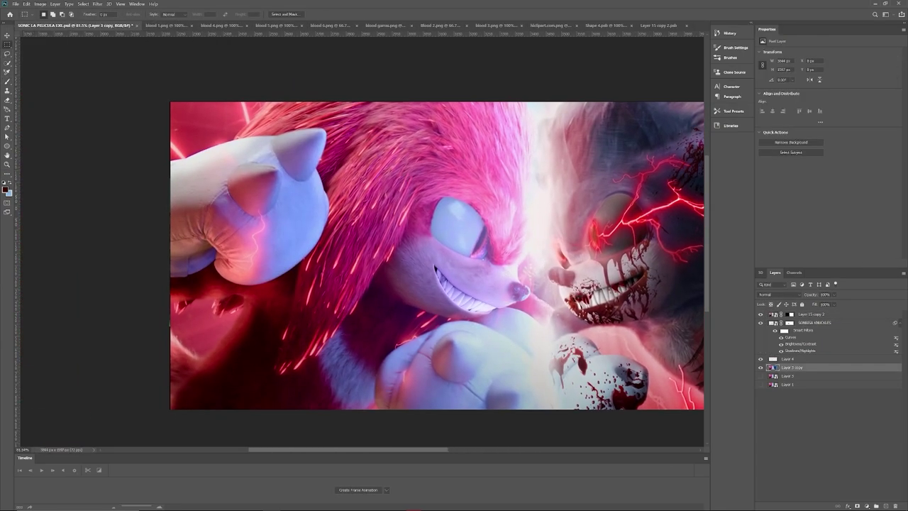
Try Hue/Saturation on the red character's image copy and recolor its dark reds with Replace Color at 200 fuzziness.
right_click(809, 366)
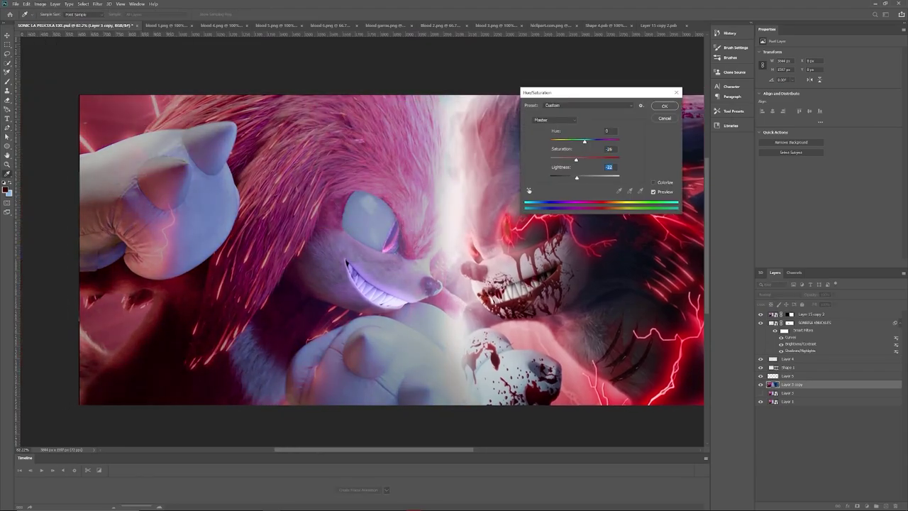
click(665, 105)
click(41, 4)
click(142, 128)
click(231, 64)
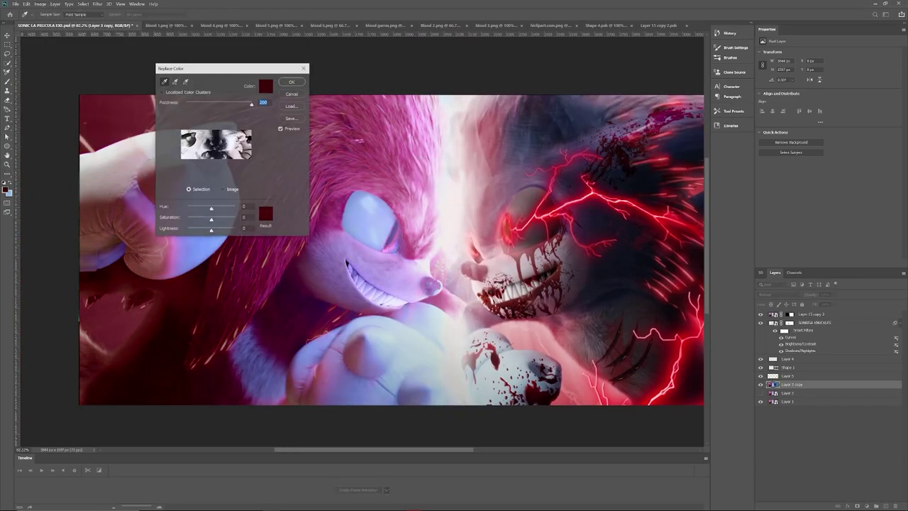
key(Return)
Repeat the color adjustments on the copy to turn the red fur dark purplish brown.
click(41, 3)
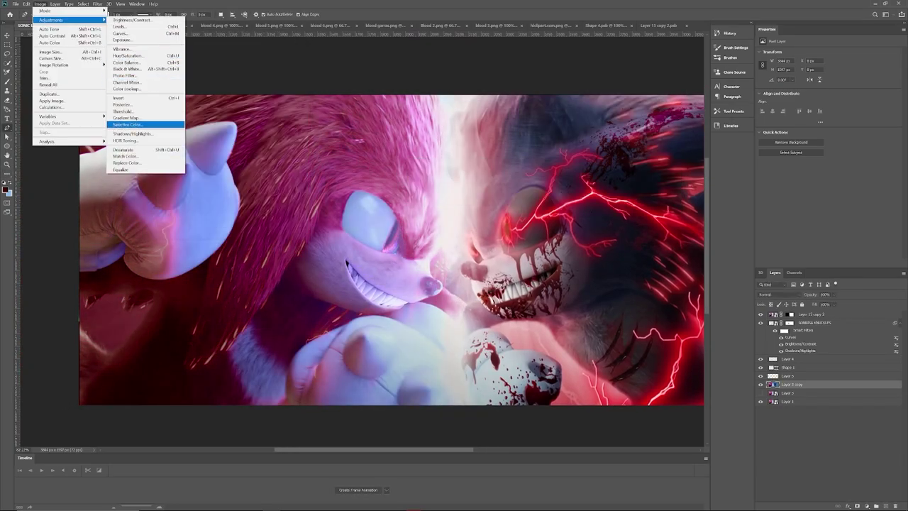
click(142, 124)
key(Escape)
click(40, 4)
click(142, 124)
key(Escape)
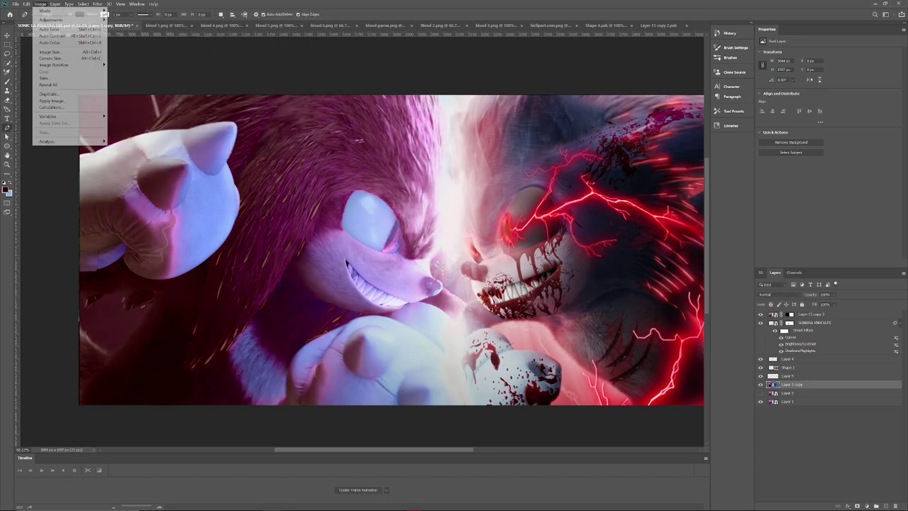
key(Return)
key(ctrl+u)
key(Return)
Hide the darkened copy behind a black layer mask and paint it back over the red character's fur and body.
key(u)
key(b)
key(Escape)
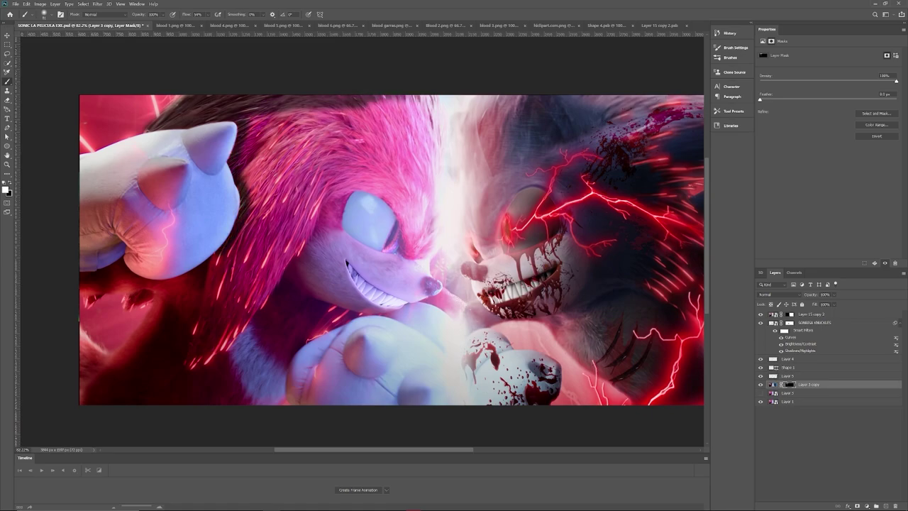
mouse_move(220, 340)
mouse_down()
mouse_move(245, 284)
mouse_move(310, 213)
mouse_move(408, 199)
mouse_move(355, 142)
mouse_up()
mouse_move(301, 257)
mouse_down()
mouse_move(319, 150)
mouse_move(91, 389)
mouse_up()
drag(142, 283, 96, 354)
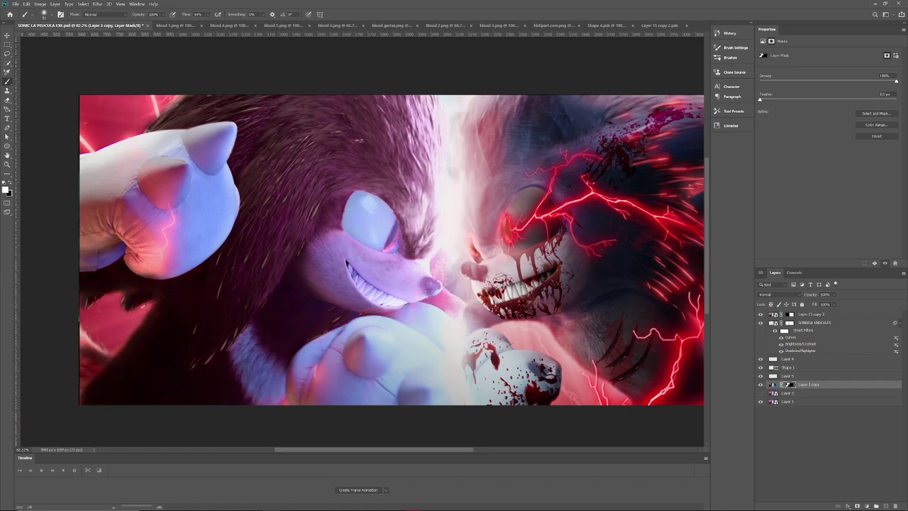
Refine the darkened fur's mask around the gloves, background and lower body with a smaller brush.
key(b)
scroll(92, 355, up, 3)
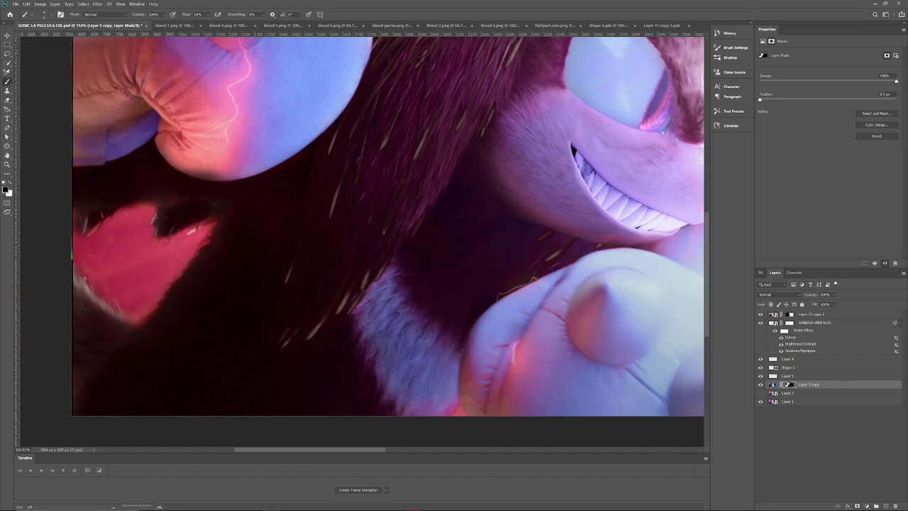
scroll(89, 235, down, 3)
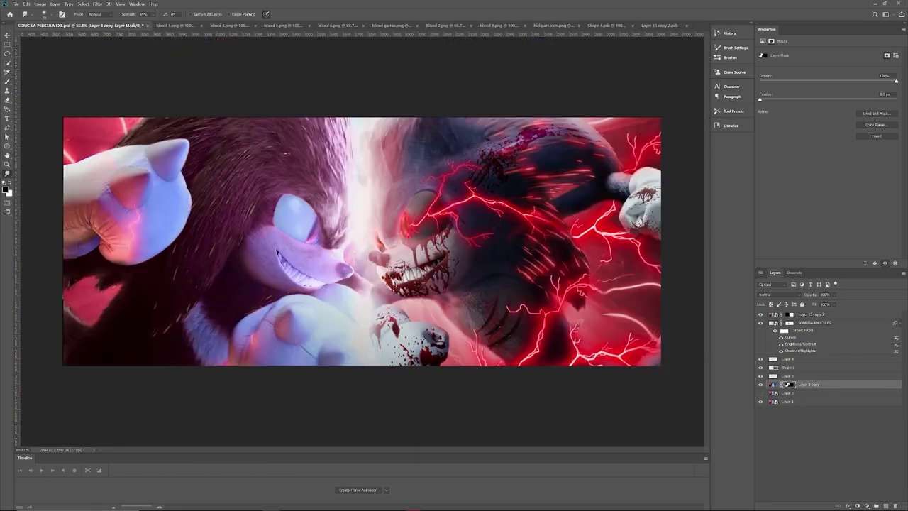
scroll(93, 234, up, 2)
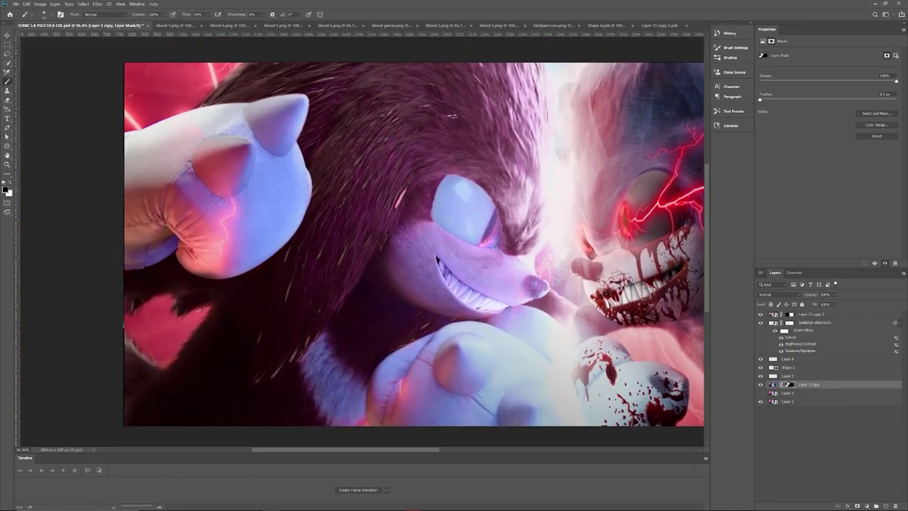
Duplicate Layer 1 and apply Hue/Saturation to the copy to shift the red background and glow to purple.
click(41, 4)
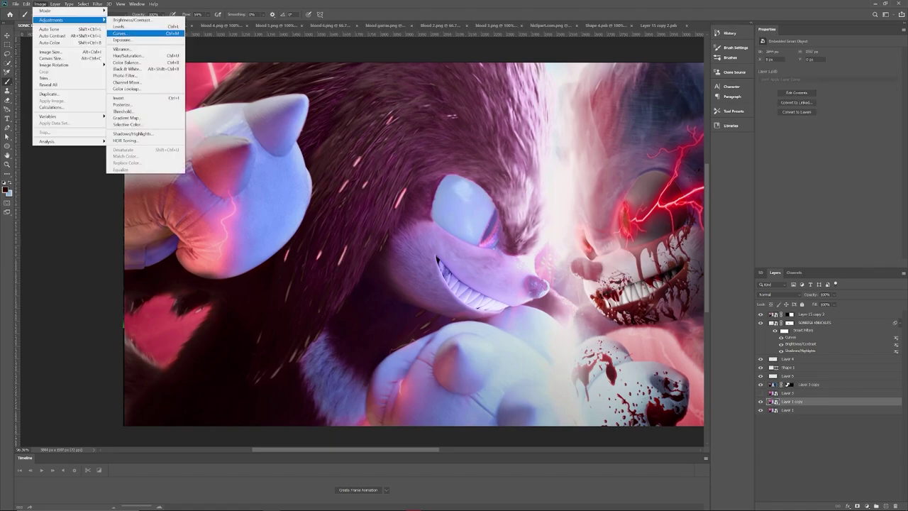
click(142, 78)
drag(577, 163, 595, 163)
key(Return)
Paint the dark fur layer's mask to reveal the purple streaks and adjust the layer's opacity and hue.
scroll(276, 372, up, 2)
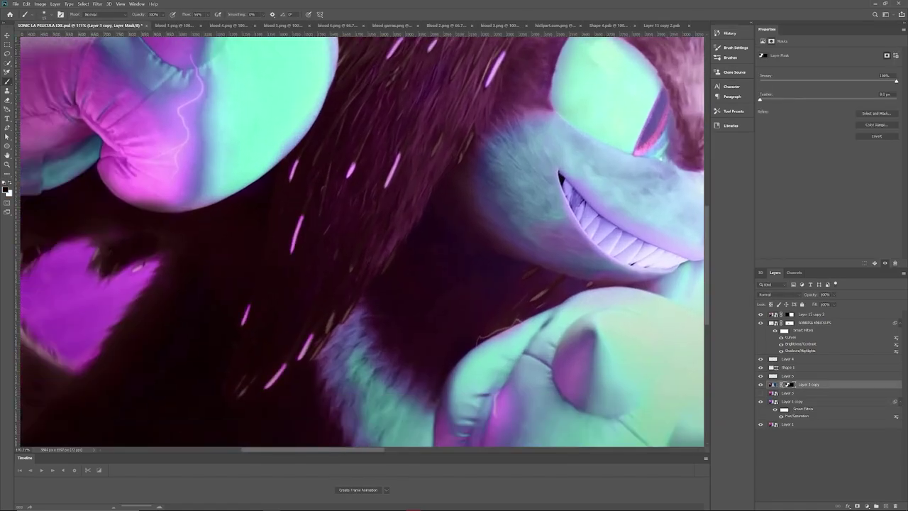
scroll(362, 242, down, 4)
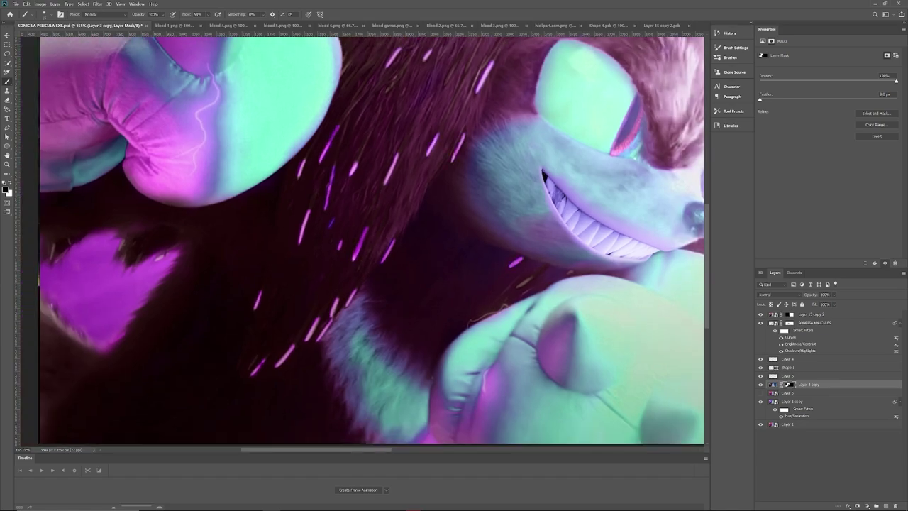
scroll(362, 241, up, 2)
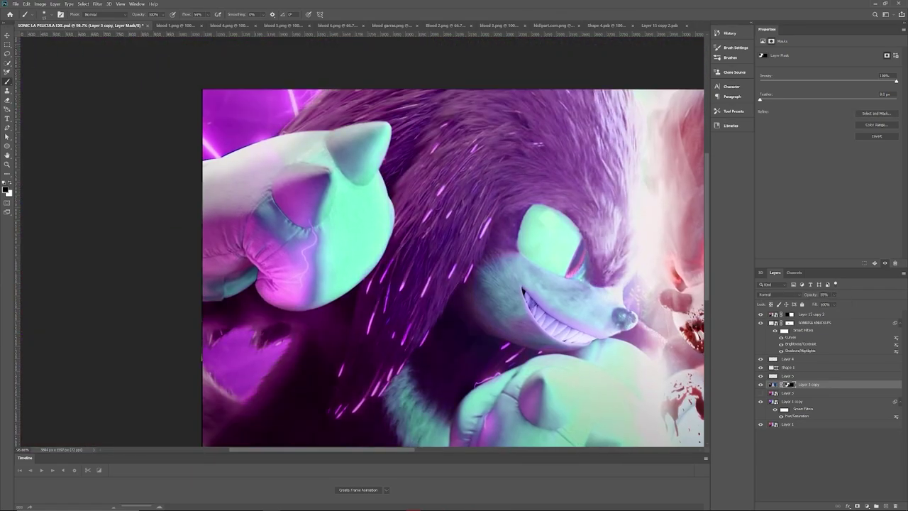
scroll(524, 208, down, 1)
scroll(383, 255, up, 1)
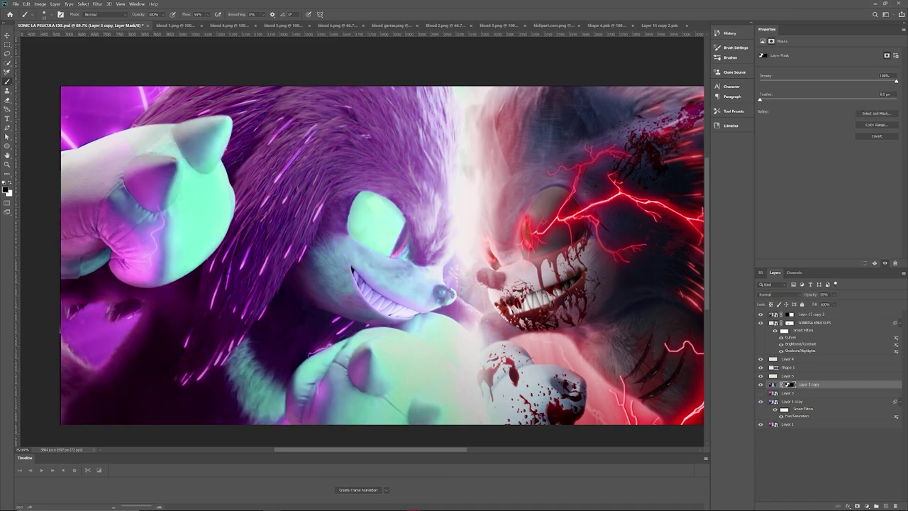
scroll(367, 256, down, 2)
key(ctrl+u)
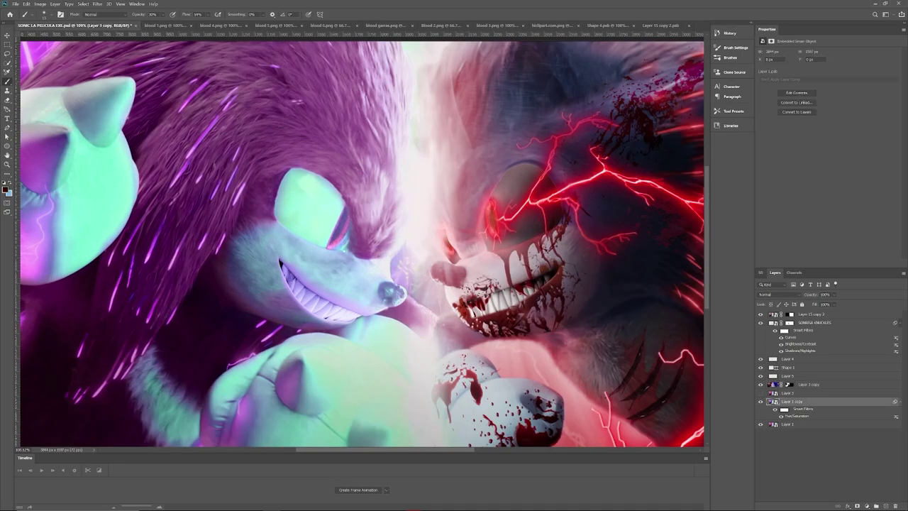
Mask the purple Layer 1 copy over the face, eye and gloves to bring back their original colors.
click(44, 14)
key(Return)
scroll(362, 283, down, 1)
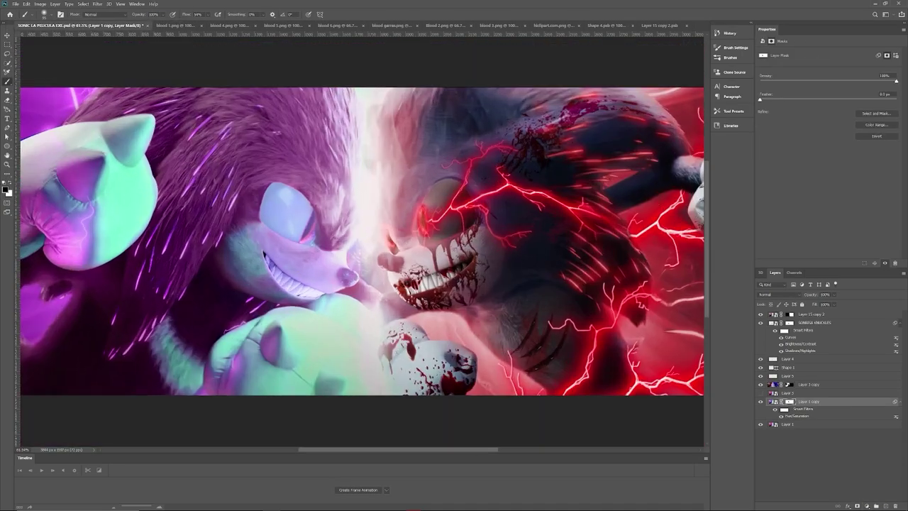
scroll(362, 241, down, 1)
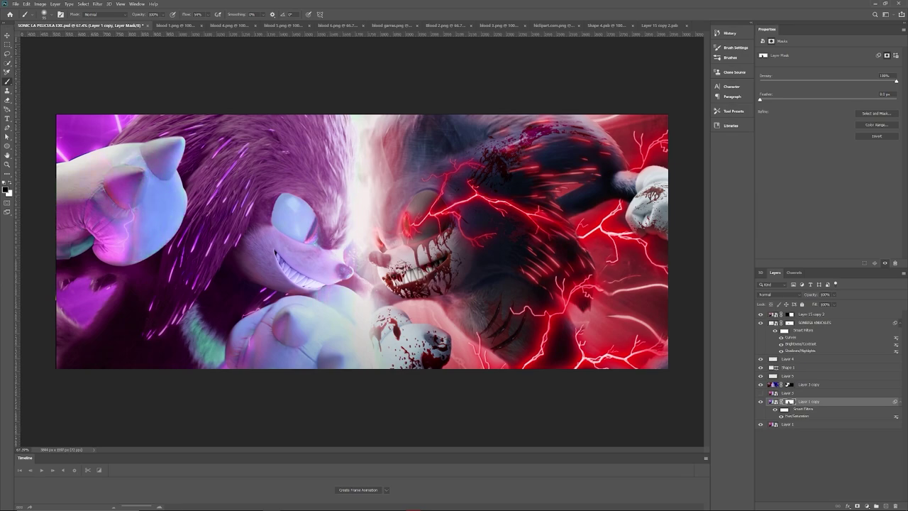
scroll(361, 241, up, 3)
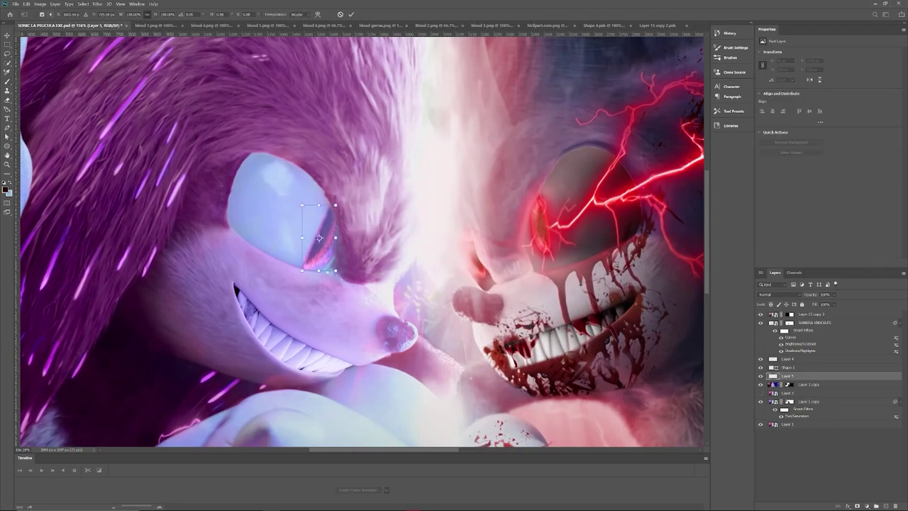
Duplicate Layer 1 and cover the red character's old iris with a patch copied from the clear eye area.
key(v)
click(788, 424)
key(ctrl+j)
key(s)
scroll(227, 158, up, 1)
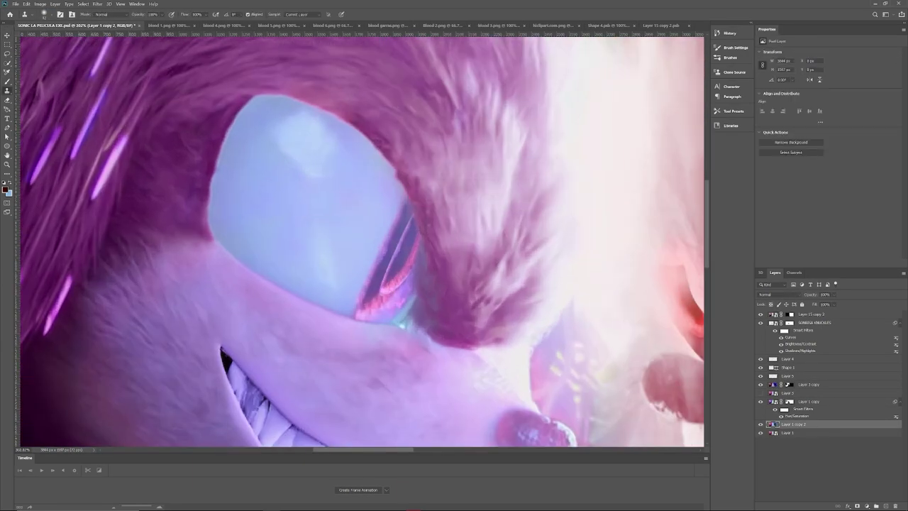
mouse_move(334, 227)
mouse_down()
mouse_move(416, 200)
mouse_move(411, 234)
mouse_up()
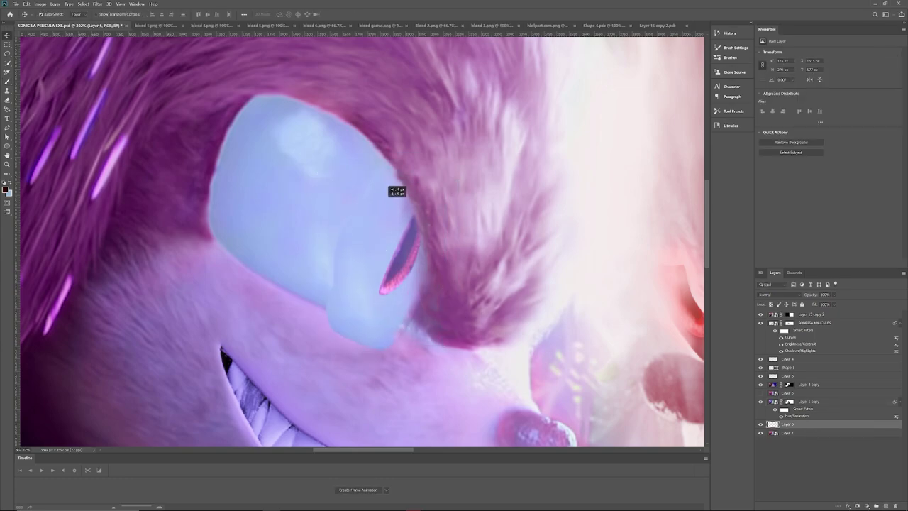
Trace the red character's whole eye as a closed black shape with the Pen tool.
scroll(397, 188, up, 2)
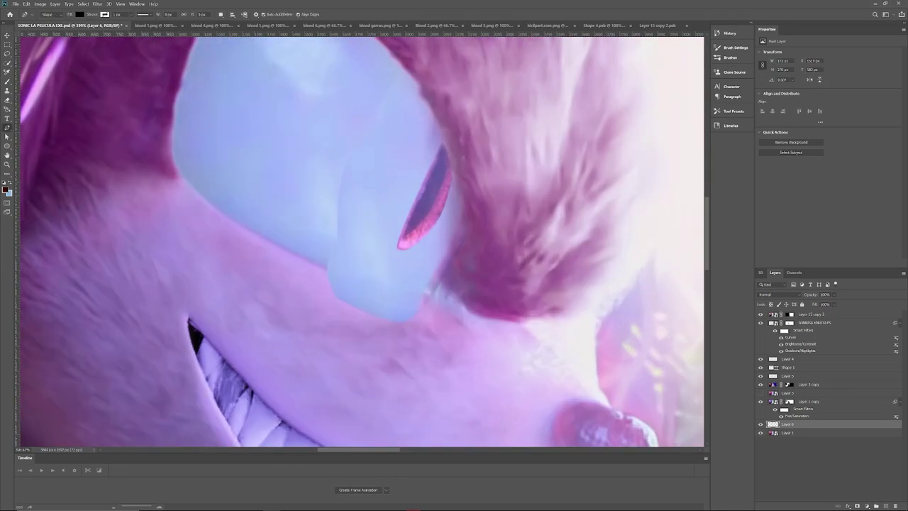
click(291, 251)
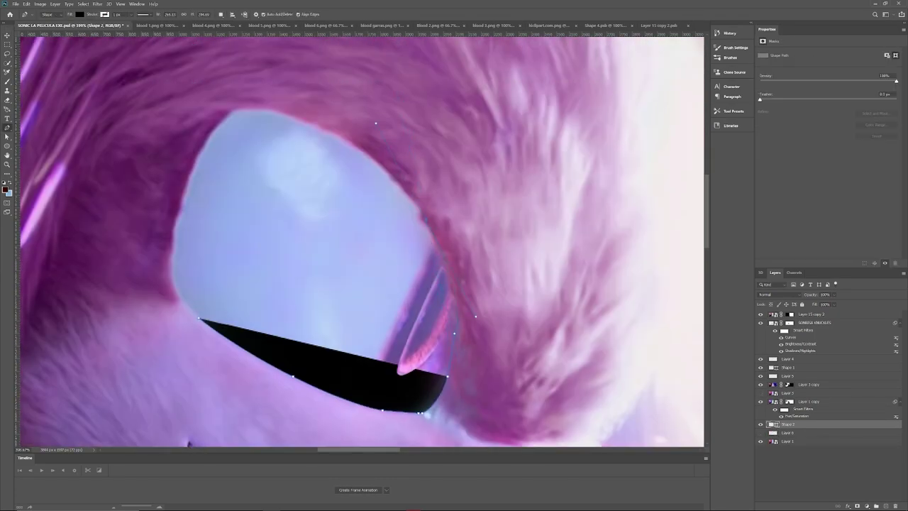
click(420, 211)
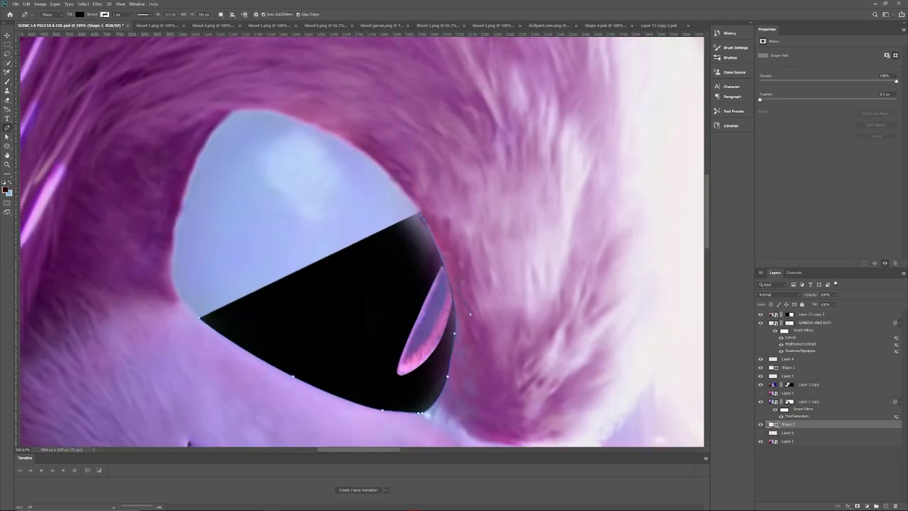
click(235, 109)
click(200, 317)
Set the eye shape's blend mode to Luminosity and lower its opacity for a darkened eye.
click(779, 294)
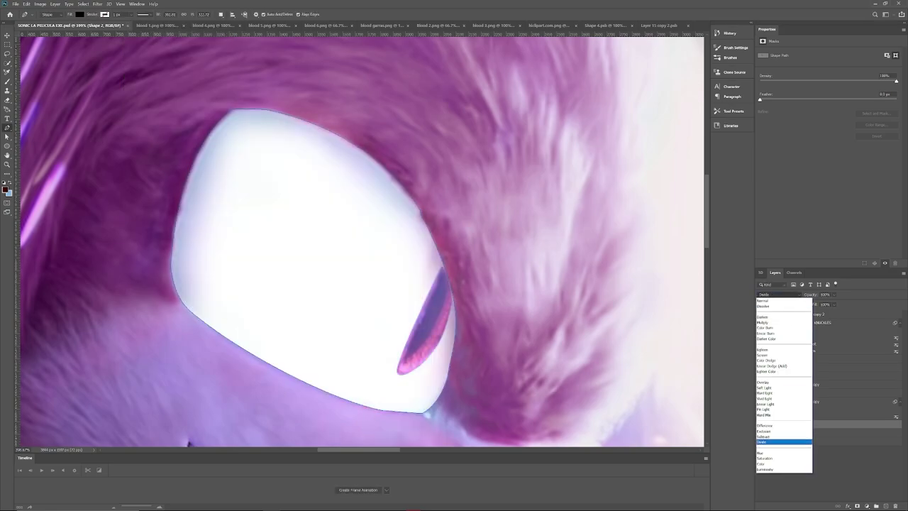
click(766, 436)
click(778, 295)
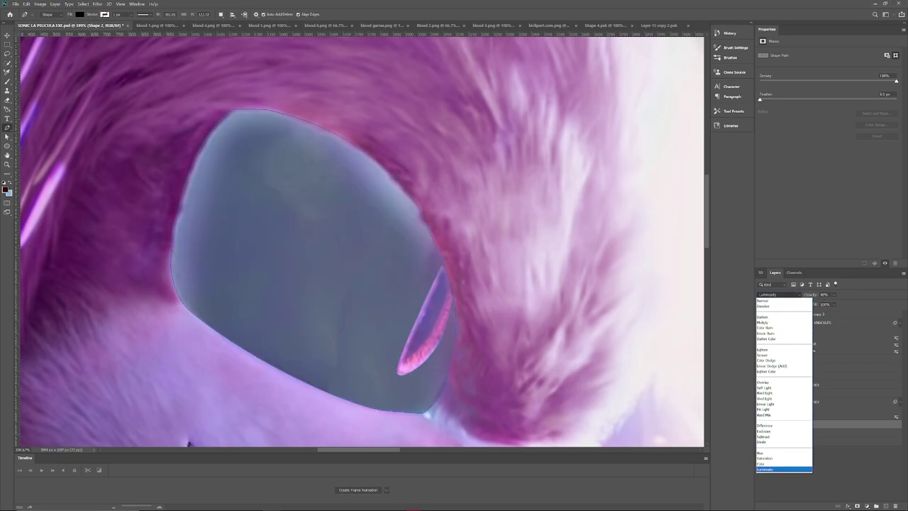
click(765, 468)
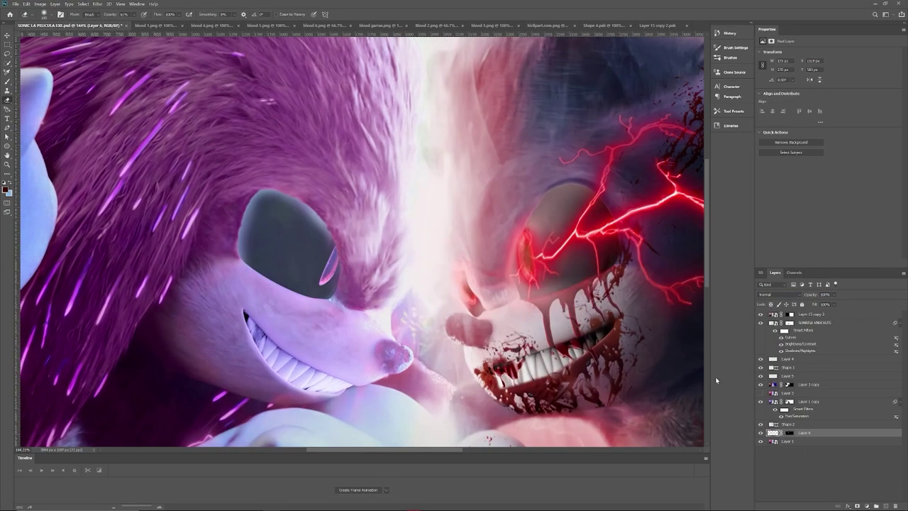
Clean the greenish rim of the darkened eye on the purple copy's mask with a Soft Round brush.
click(789, 384)
click(761, 393)
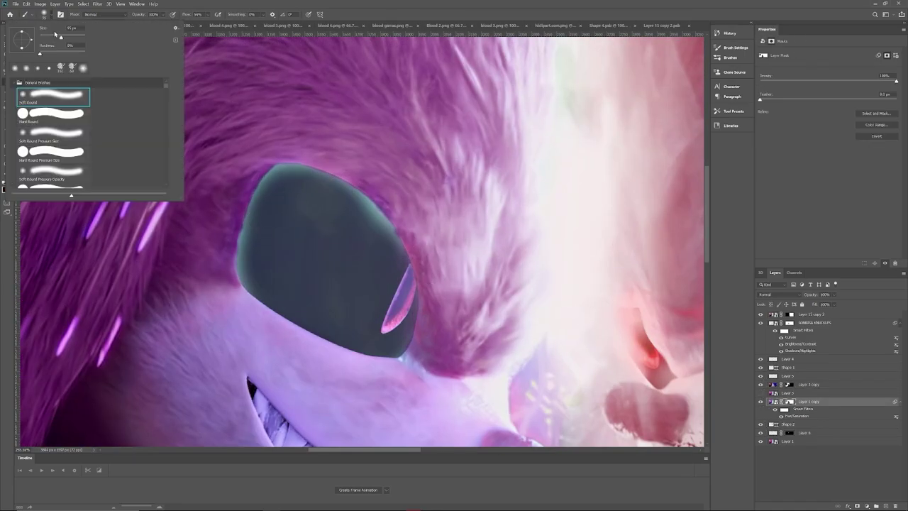
key(Escape)
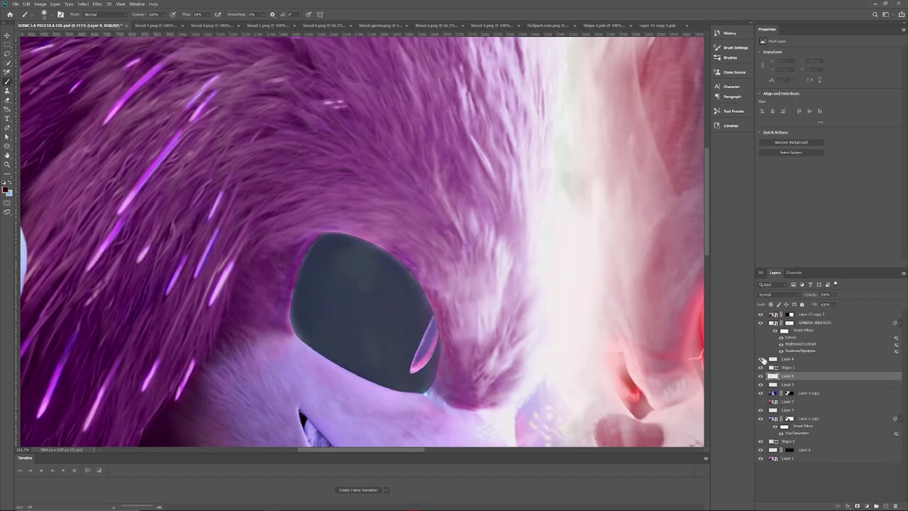
Paint a magenta glow over the red character's iris on a layer named "eye lights", blend it with Color Dodge, and save the poster.
click(702, 61)
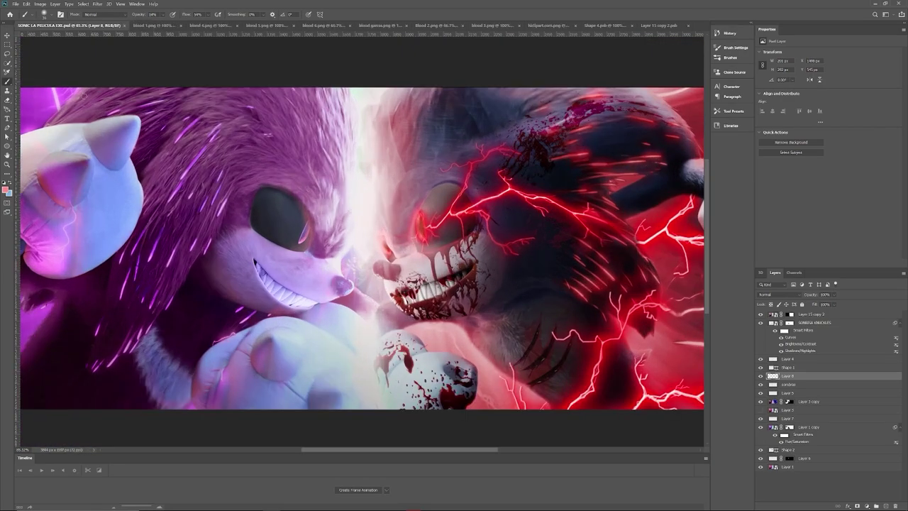
click(784, 393)
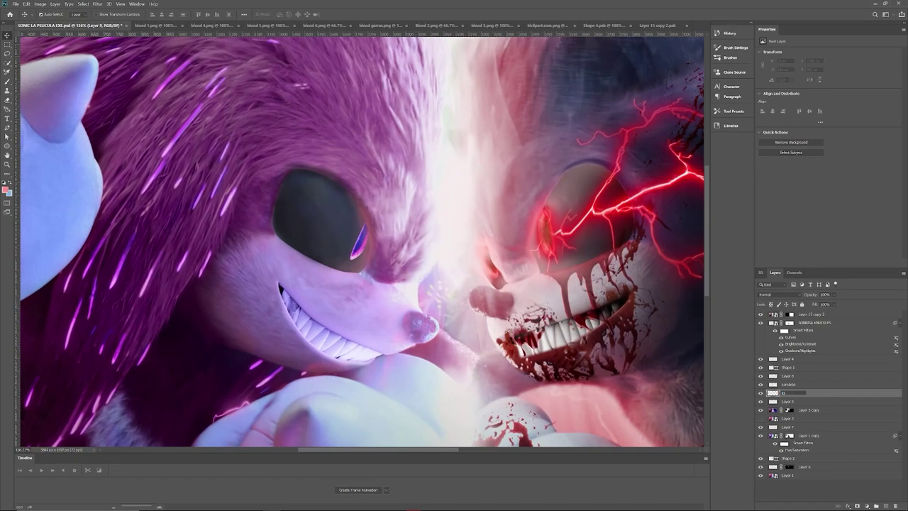
drag(354, 256, 365, 230)
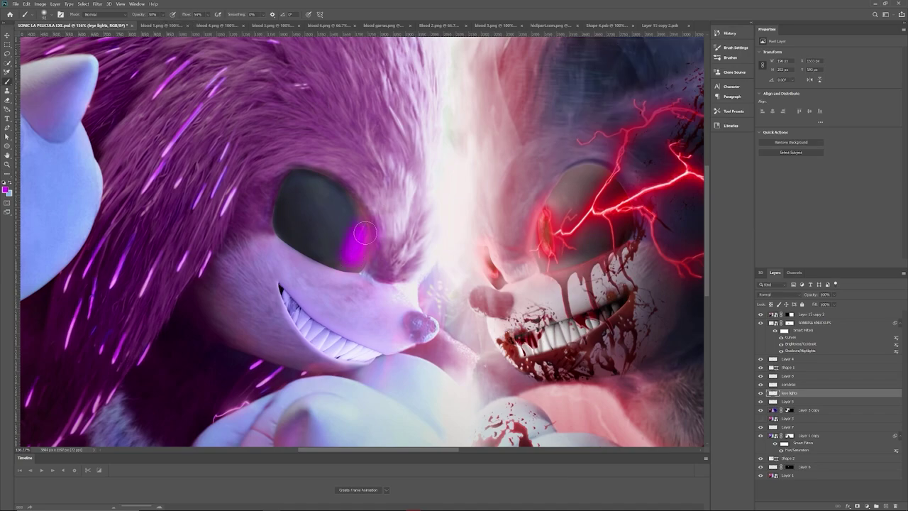
click(773, 294)
click(774, 359)
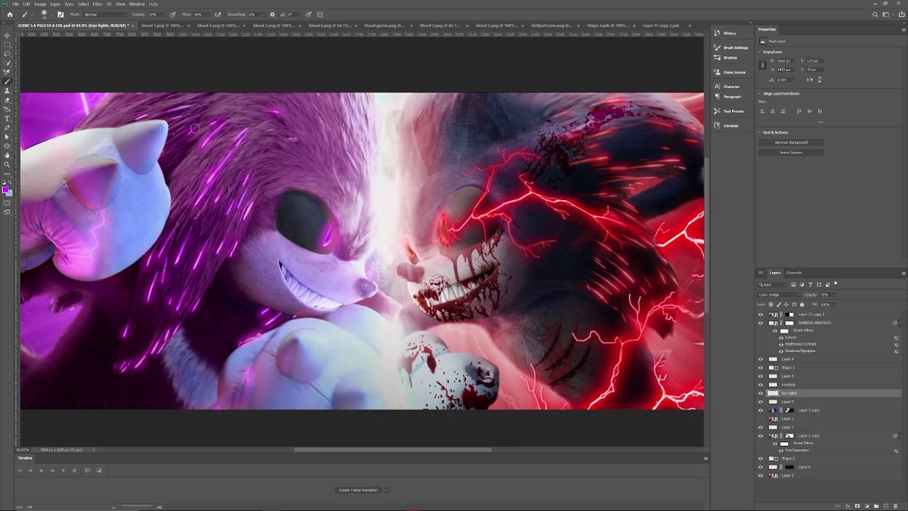
key(ctrl+s)
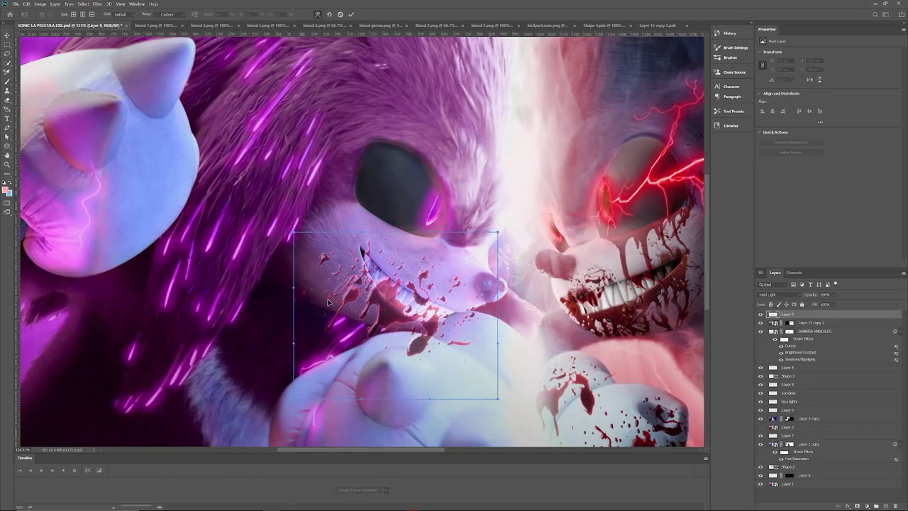
Warp the blood splatter around the red character's mouth and refine the Multiply blood's mask with a Soft Round brush at 25% opacity.
mouse_move(329, 303)
mouse_down()
mouse_move(294, 300)
mouse_move(298, 345)
mouse_move(312, 320)
mouse_up()
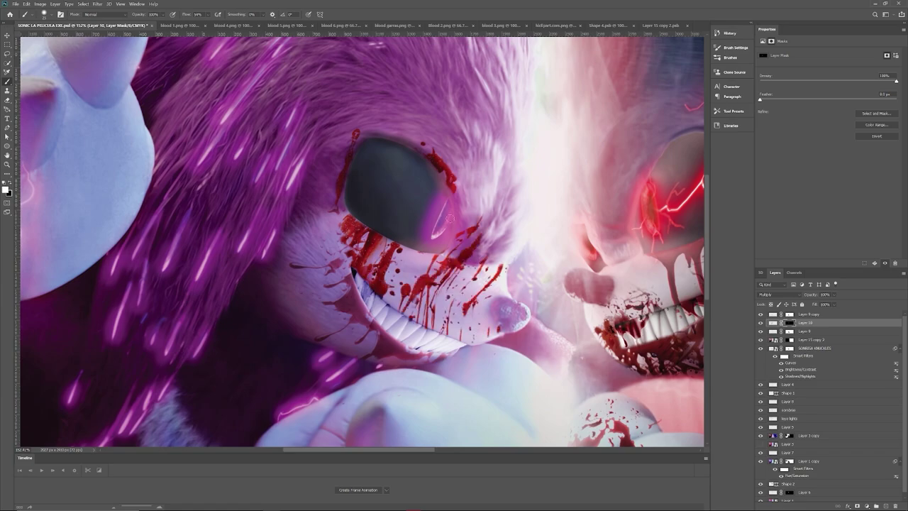
scroll(39, 220, down, 3)
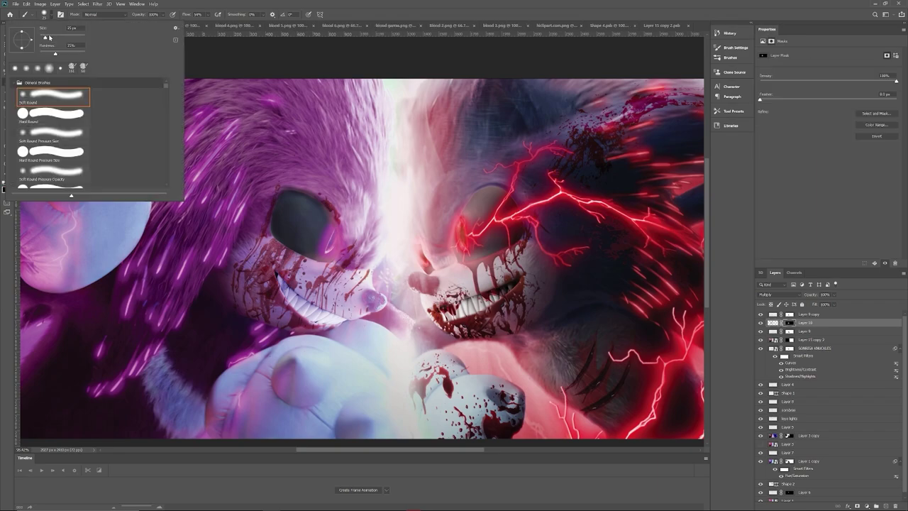
key(Escape)
key(2)
key(5)
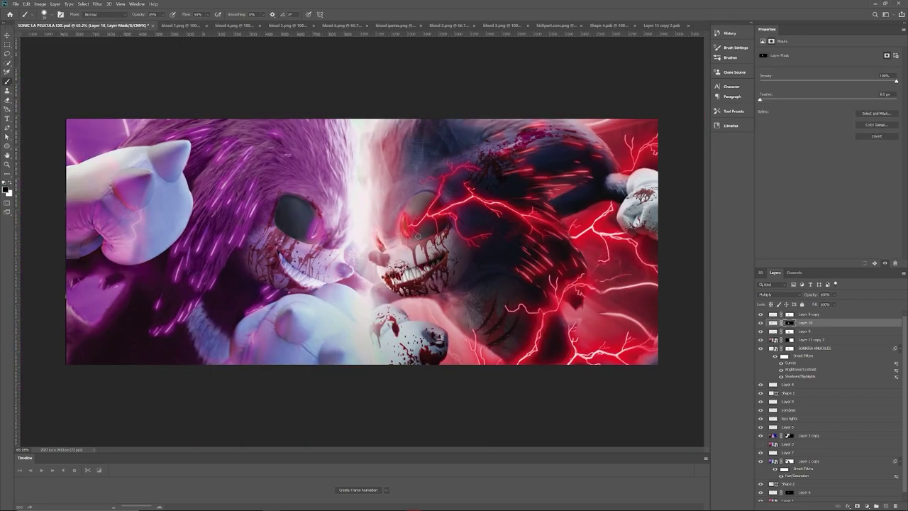
Try recoloring Layer 3 copy with Hue/Saturation by shifting its hue and lightness and turning on Colorize.
click(40, 3)
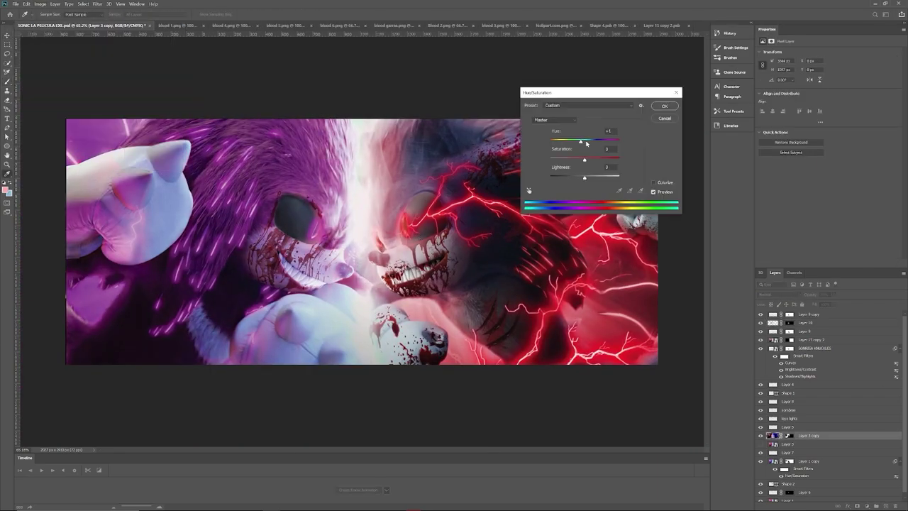
drag(593, 141, 587, 142)
drag(585, 177, 582, 179)
click(653, 182)
drag(588, 141, 553, 143)
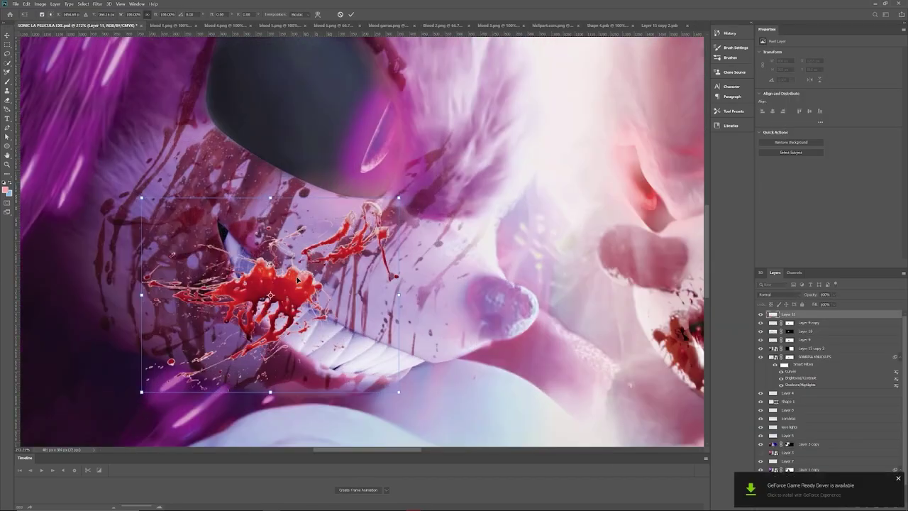
Blend the two new blood splatters on the red character's mouth, using Multiply for Layer 11 and Linear Burn for Layer 12.
click(780, 294)
click(773, 323)
key(b)
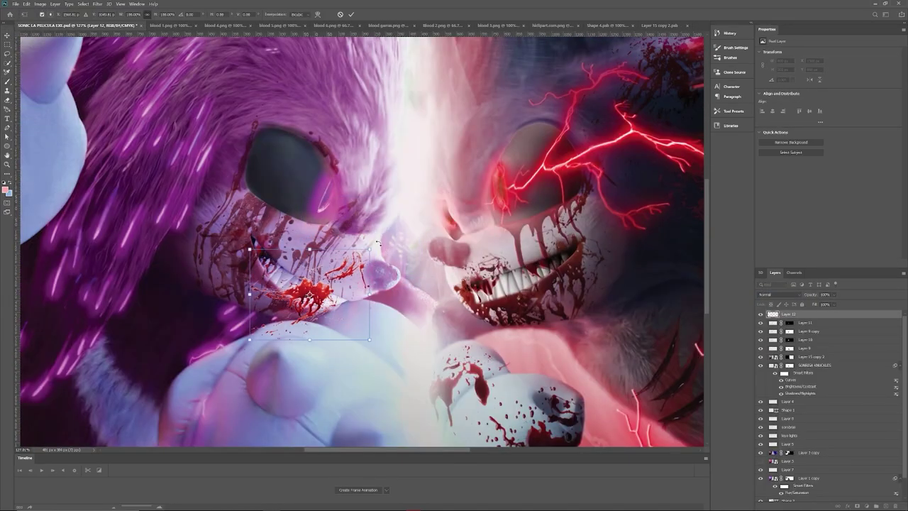
click(781, 295)
click(774, 334)
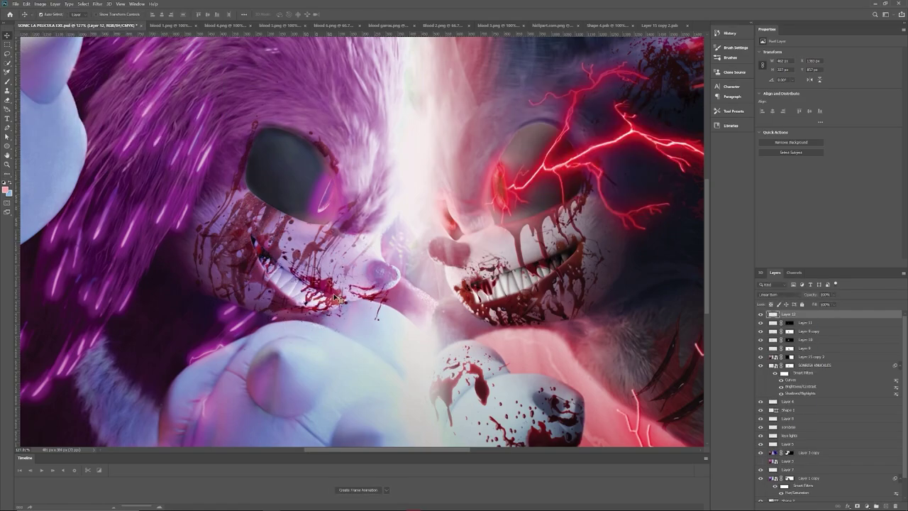
Reveal the Linear Burn blood along the red character's teeth by painting white on its mask, and adjust the duplicate blood layer's opacity.
scroll(338, 299, up, 5)
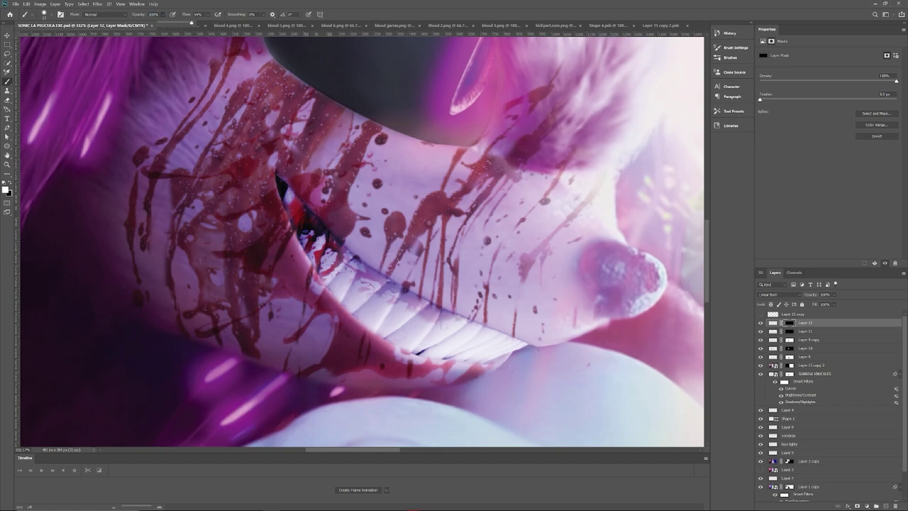
drag(388, 261, 361, 305)
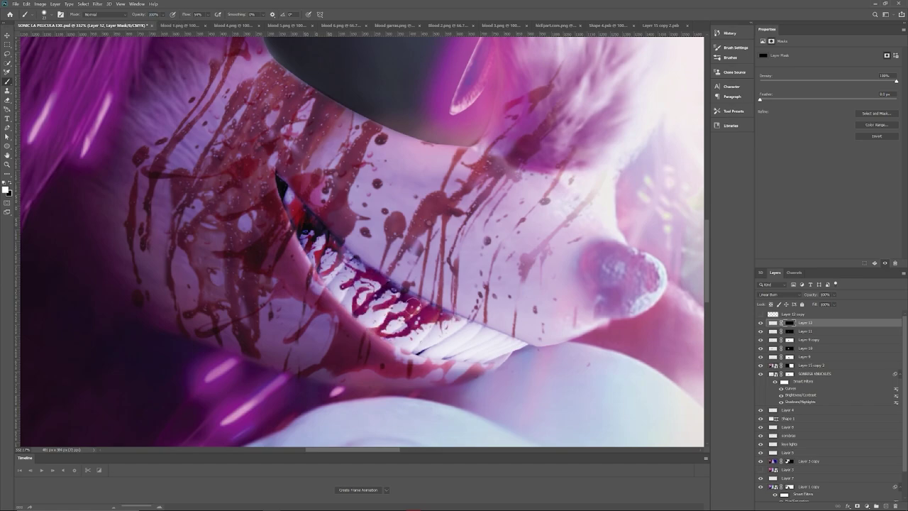
drag(436, 318, 484, 339)
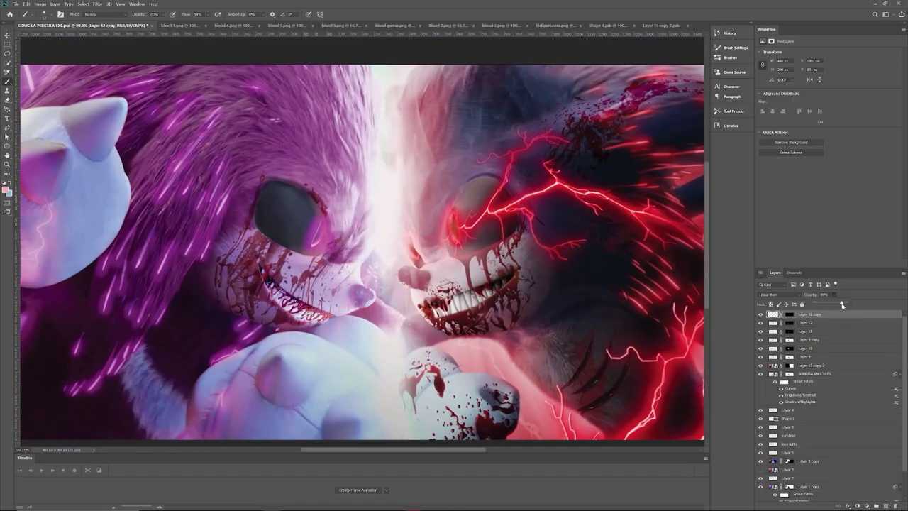
key(0)
key(6)
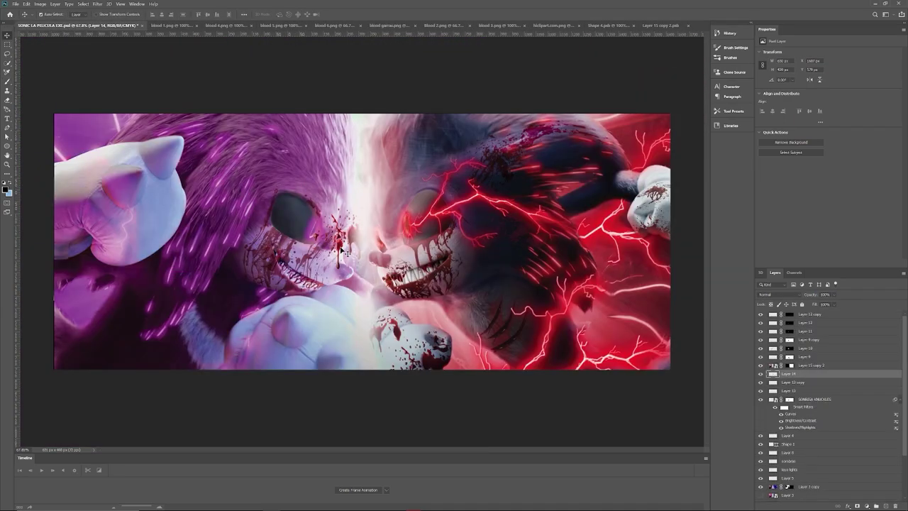
Fit a blood splatter onto the red character's raised glove, and darken Layer 10's blood with Brightness -43 and Contrast 45.
right_click(179, 153)
click(200, 202)
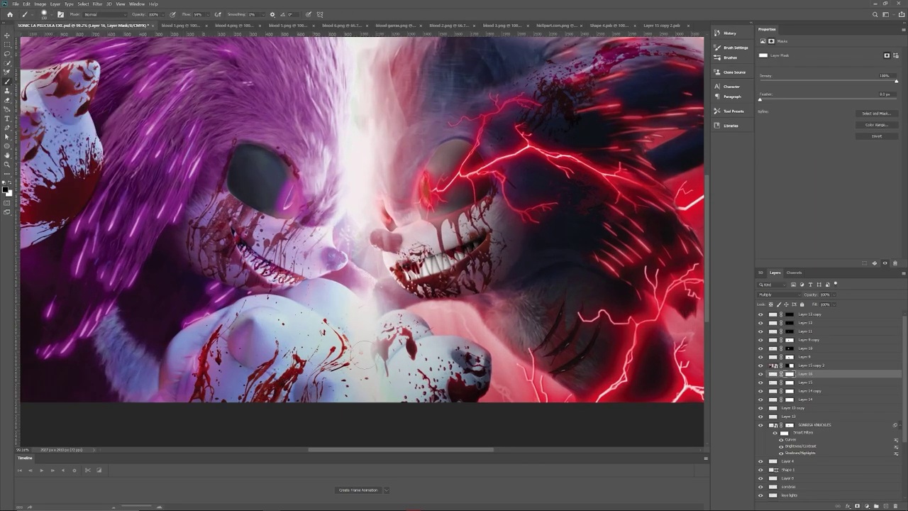
scroll(361, 350, down, 2)
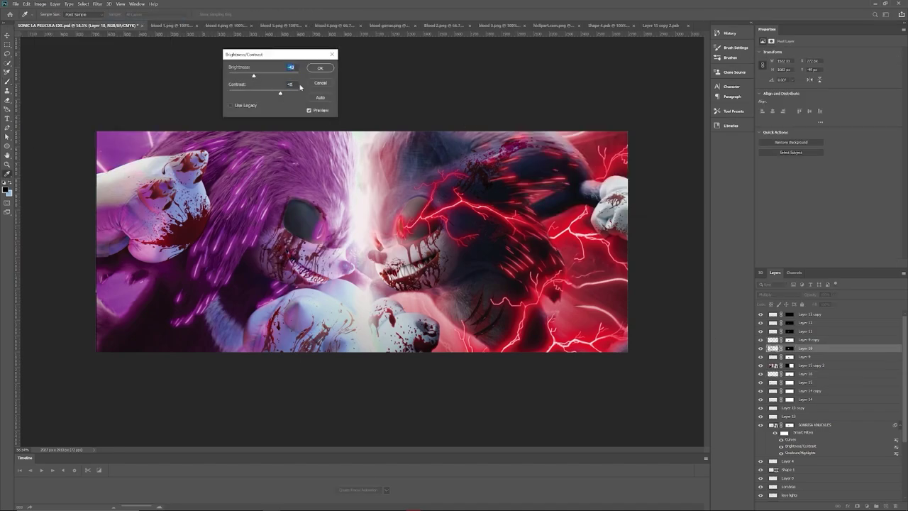
key(Return)
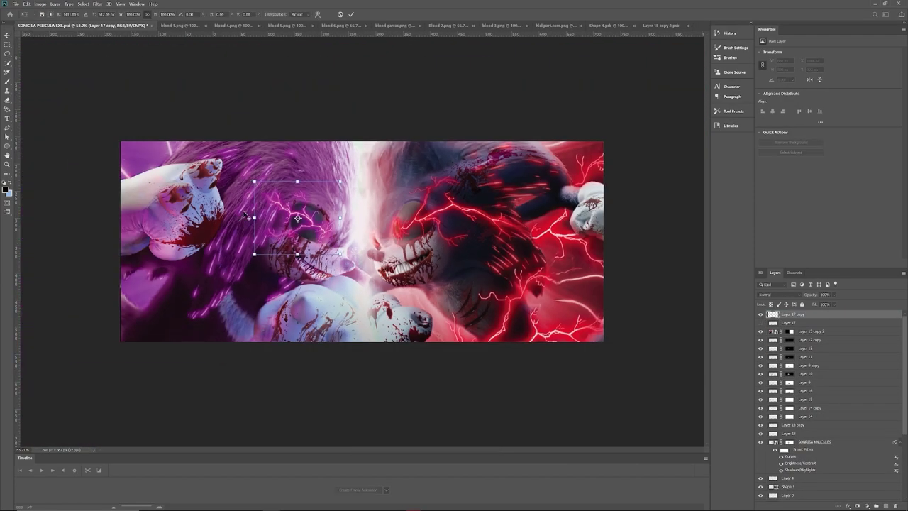
Warp the duplicated magenta lightning across the red character's eye and fur, and prepare a Soft Round brush for its mask.
key(ctrl+t)
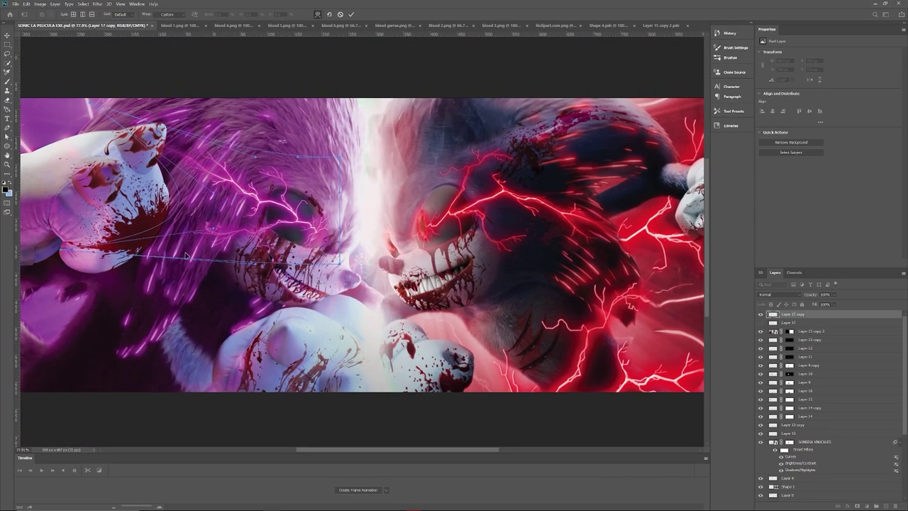
drag(312, 188, 339, 206)
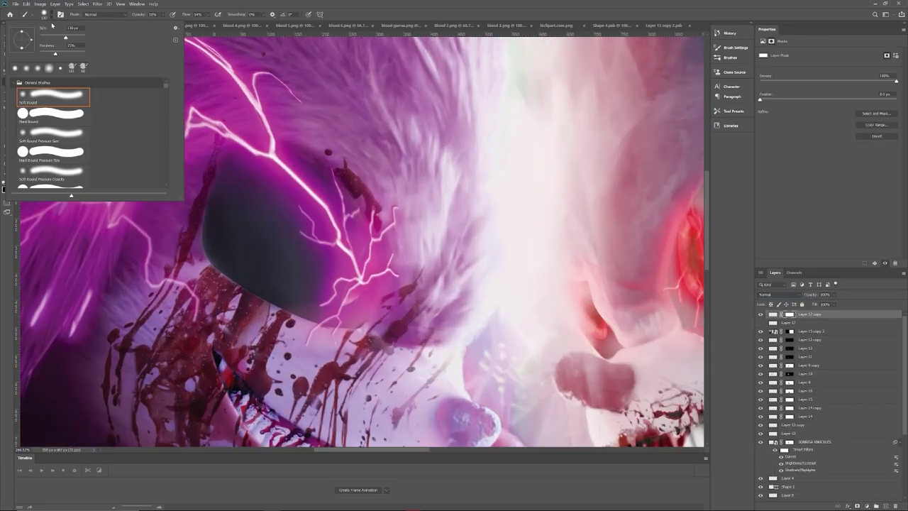
key(Return)
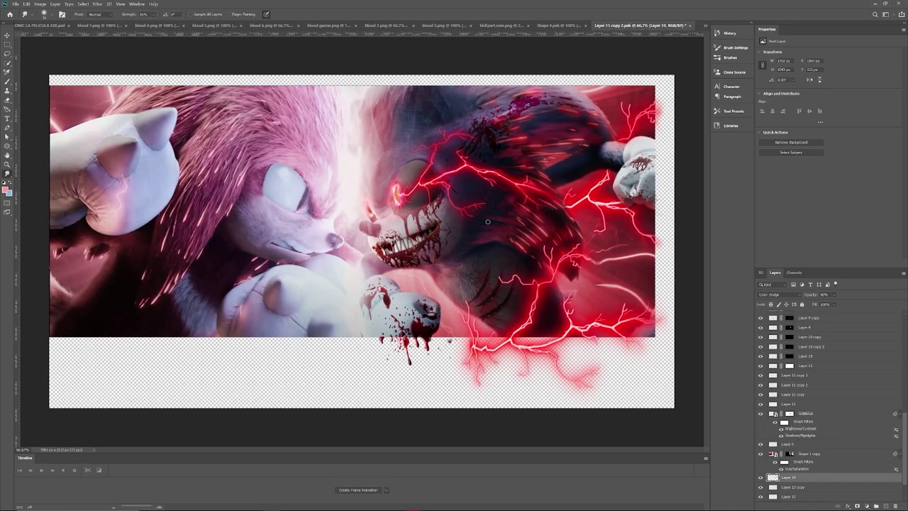
Touch up the highlights on the blue character's dark fur inside Layer 15 copy 2.psb by painting and erasing on Layer 19.
click(7, 81)
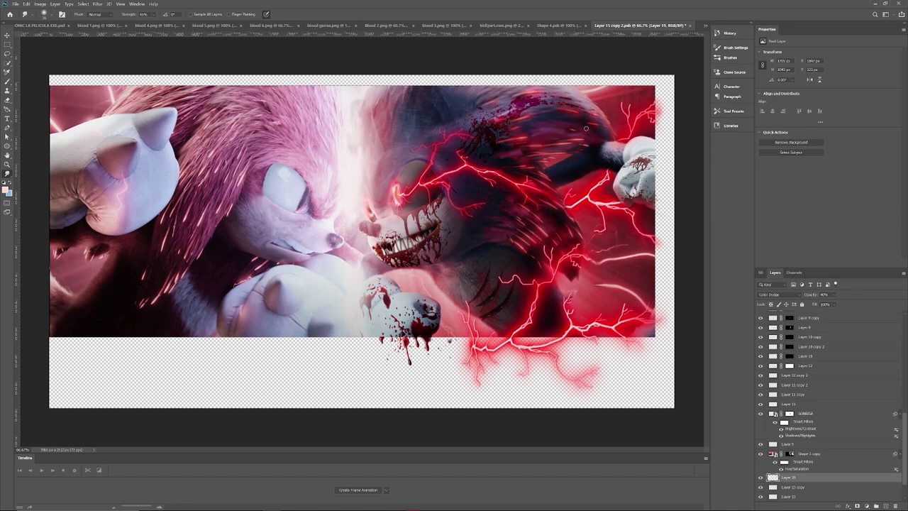
key(e)
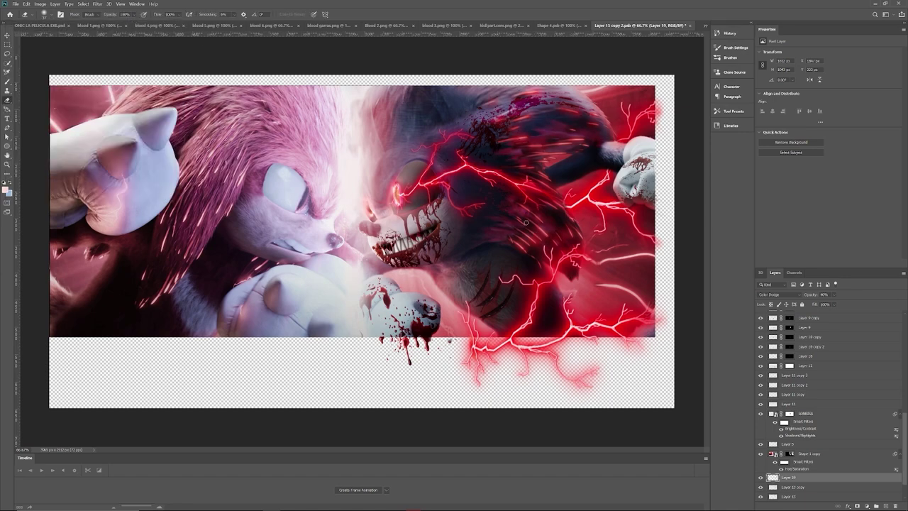
scroll(520, 232, down, 2)
Try Pin Light on the fur highlight layer, set it back to Color Dodge, and adjust its opacity.
click(779, 294)
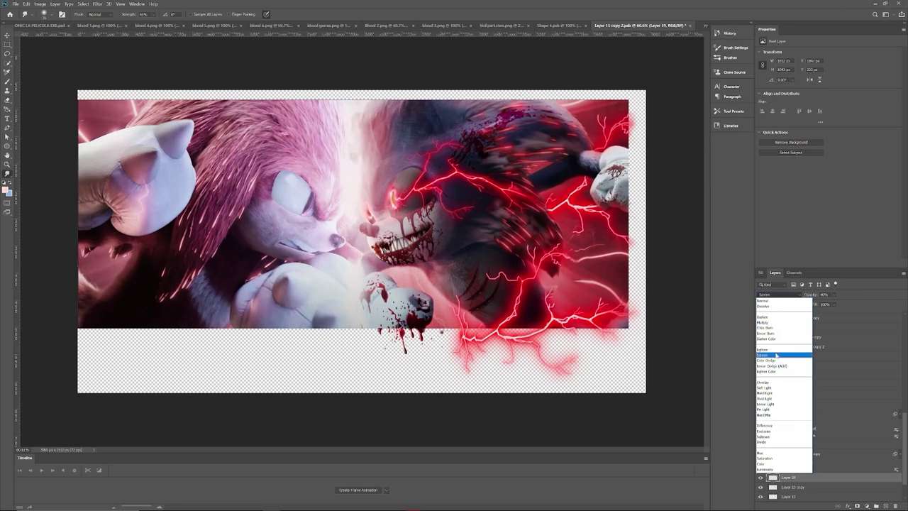
click(766, 410)
click(779, 294)
click(766, 360)
drag(834, 294, 831, 303)
key(ctrl+Tab)
key(ctrl+shift+Tab)
key(ctrl+Tab)
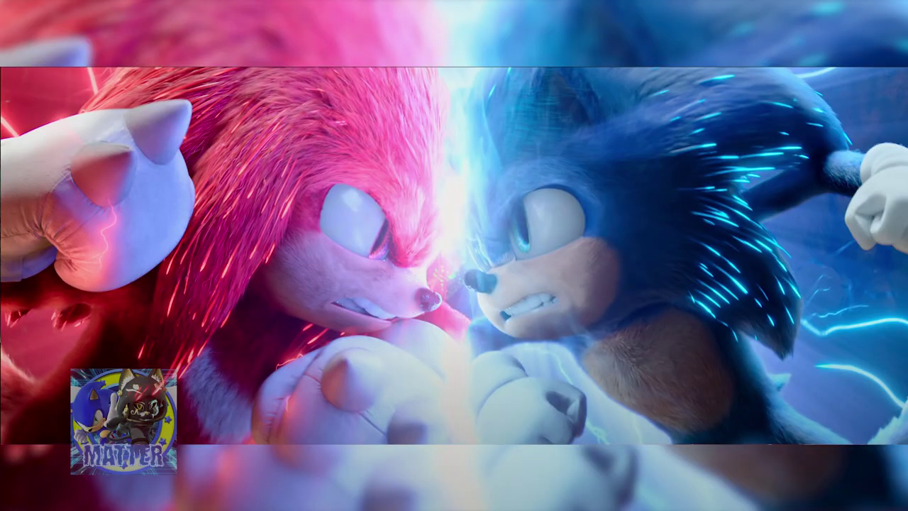